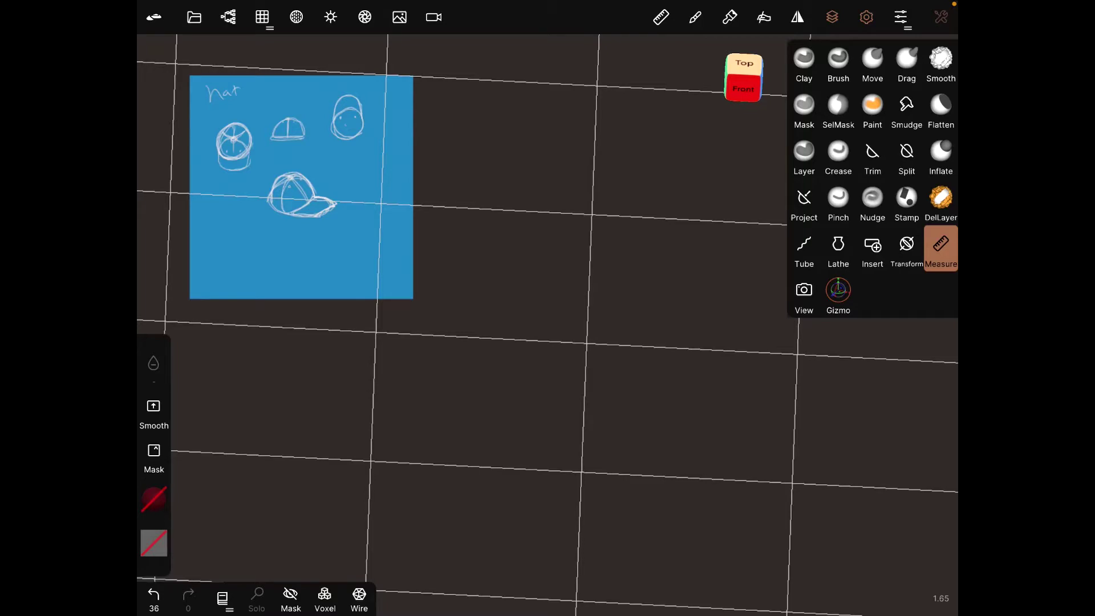
# Bring up the Scene panel listing scene objects and addable primitives
pyautogui.click(195, 16)
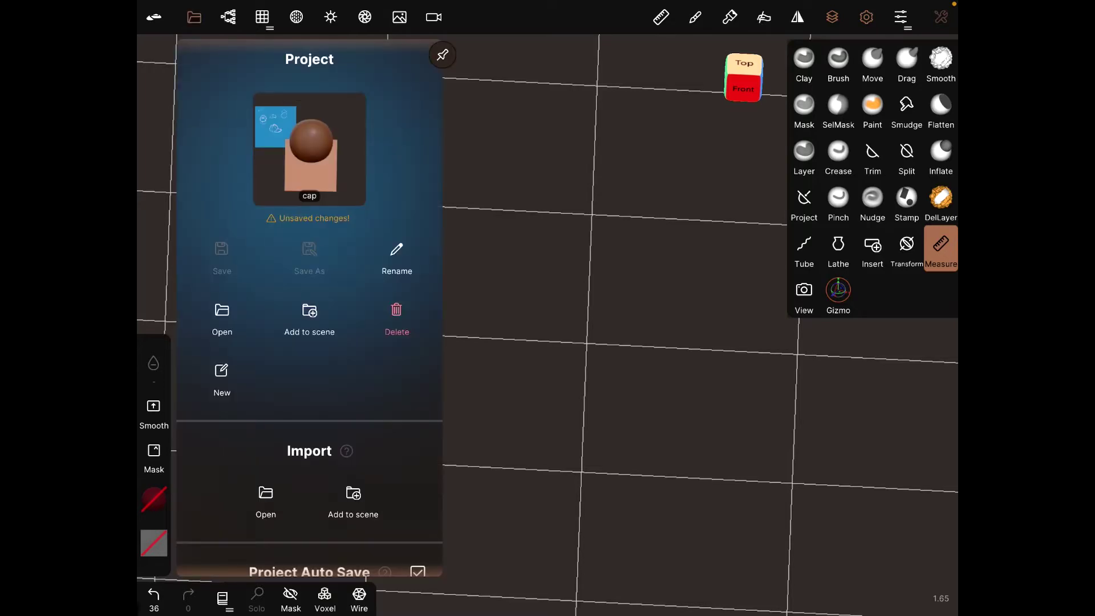
pyautogui.click(228, 16)
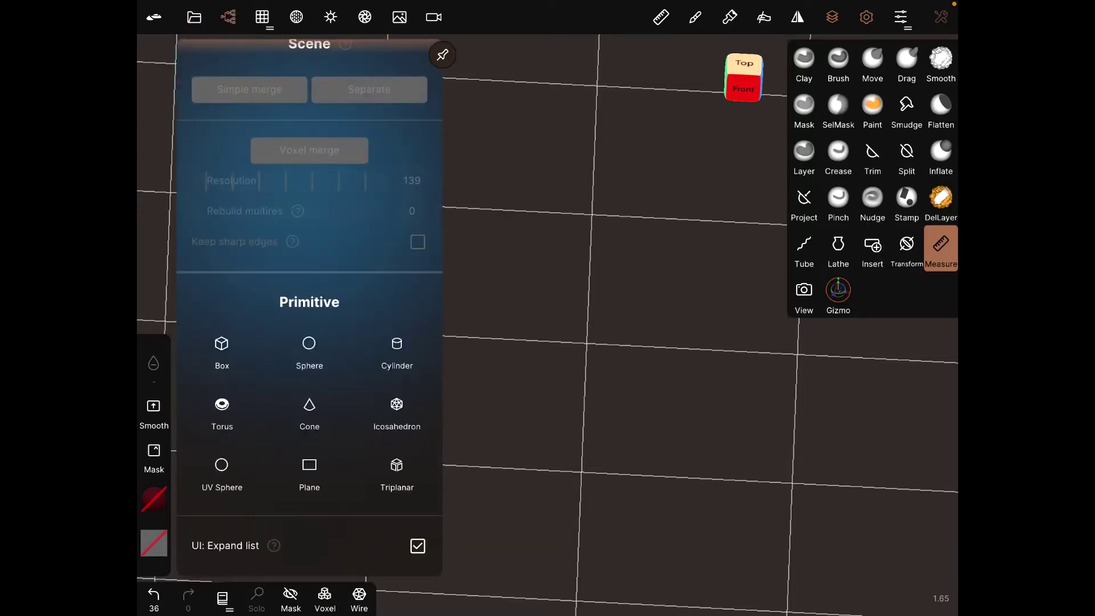
pyautogui.scroll(1, 310, 308)
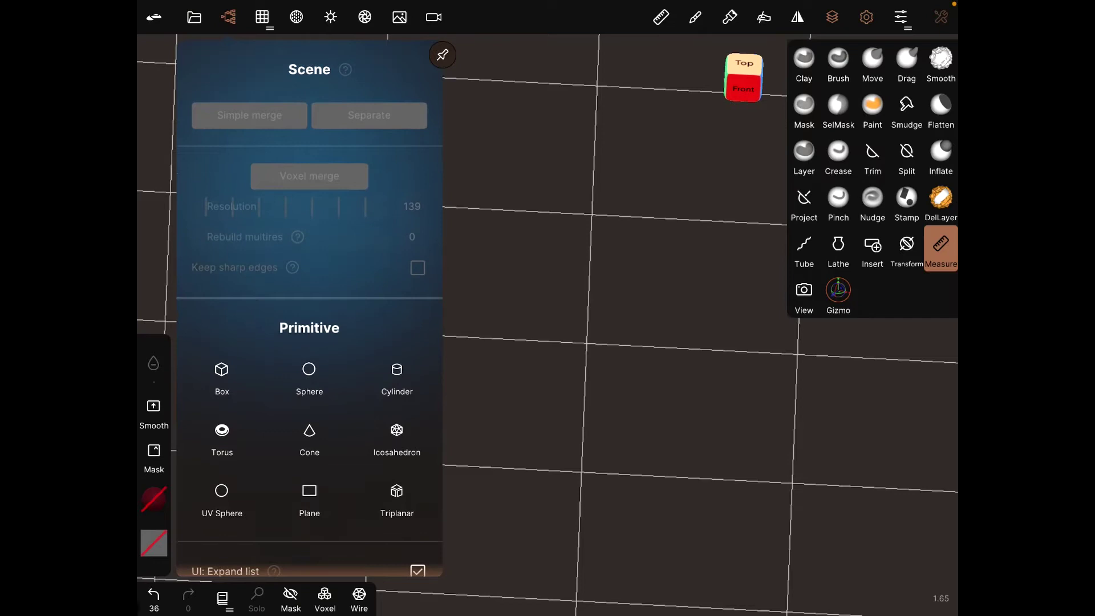
# Add a Sphere primitive and view it straight from the front
pyautogui.click(309, 373)
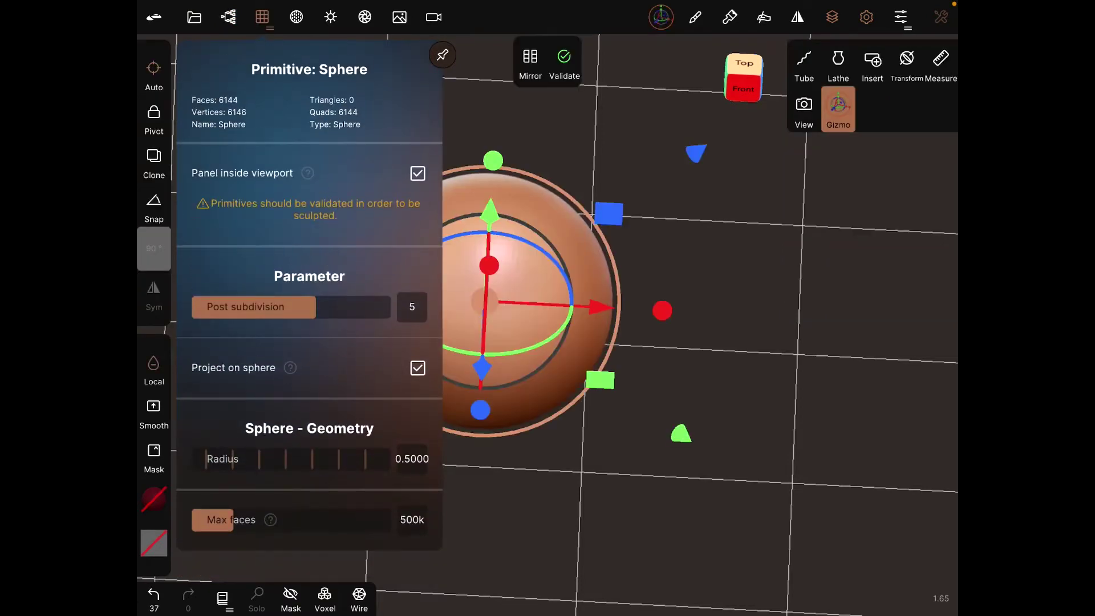
pyautogui.click(743, 88)
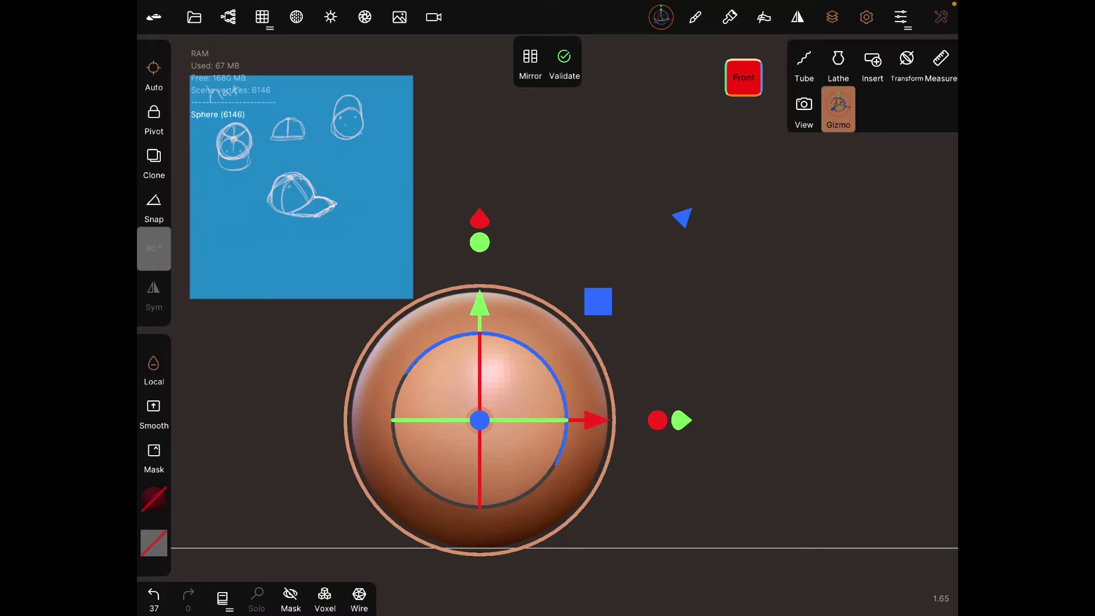
# Check the gizmo and transform settings, then validate the sphere into a sculptable mesh
pyautogui.click(900, 17)
pyautogui.click(901, 17)
pyautogui.click(695, 17)
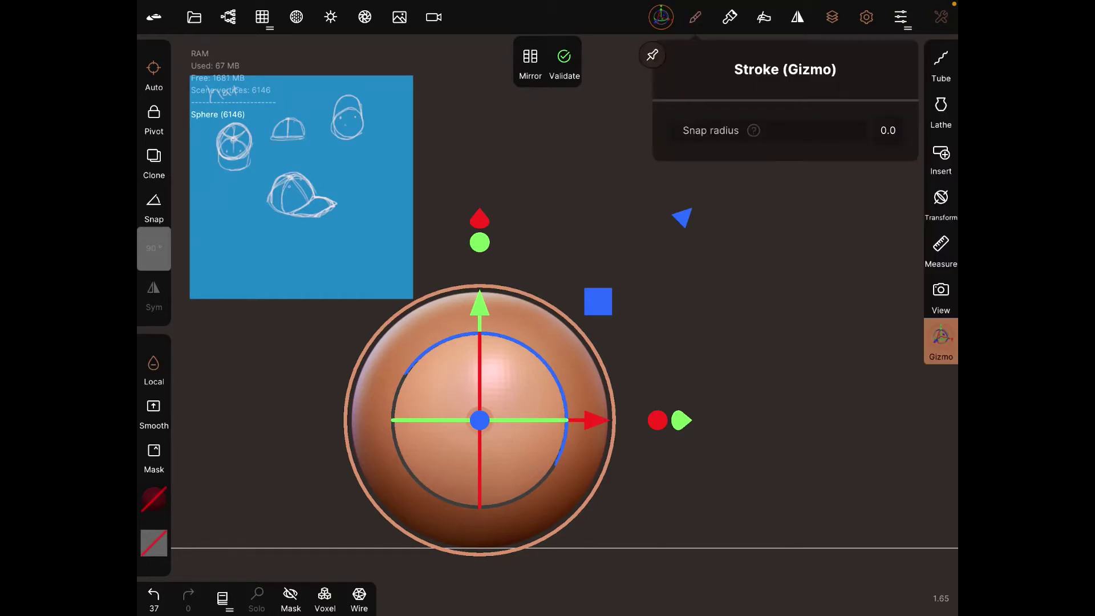
pyautogui.click(730, 17)
pyautogui.click(865, 18)
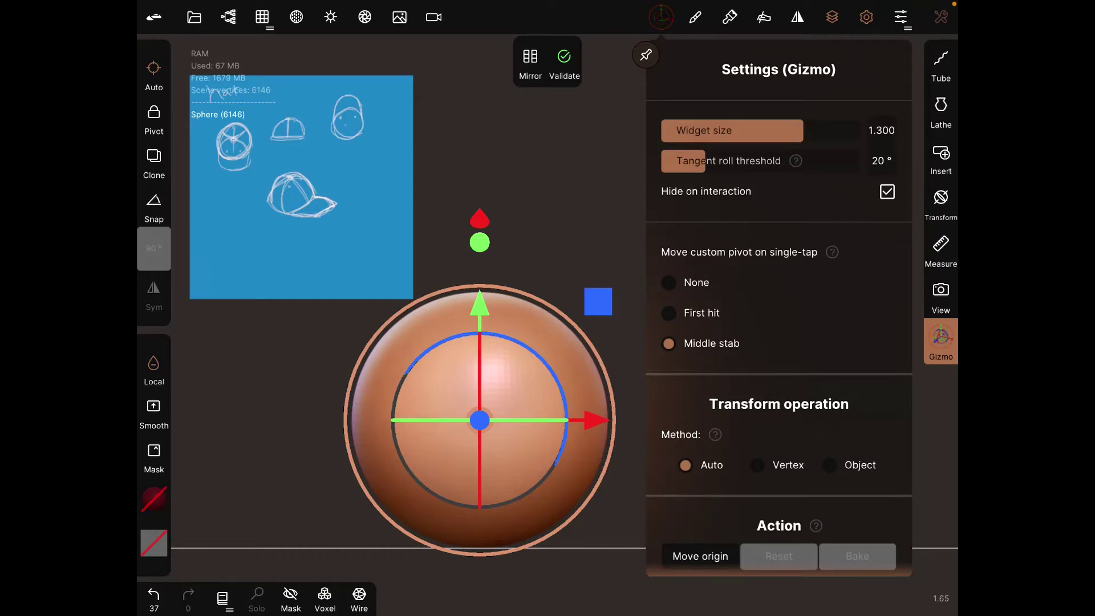
pyautogui.click(563, 64)
pyautogui.scroll(-10, 940, 309)
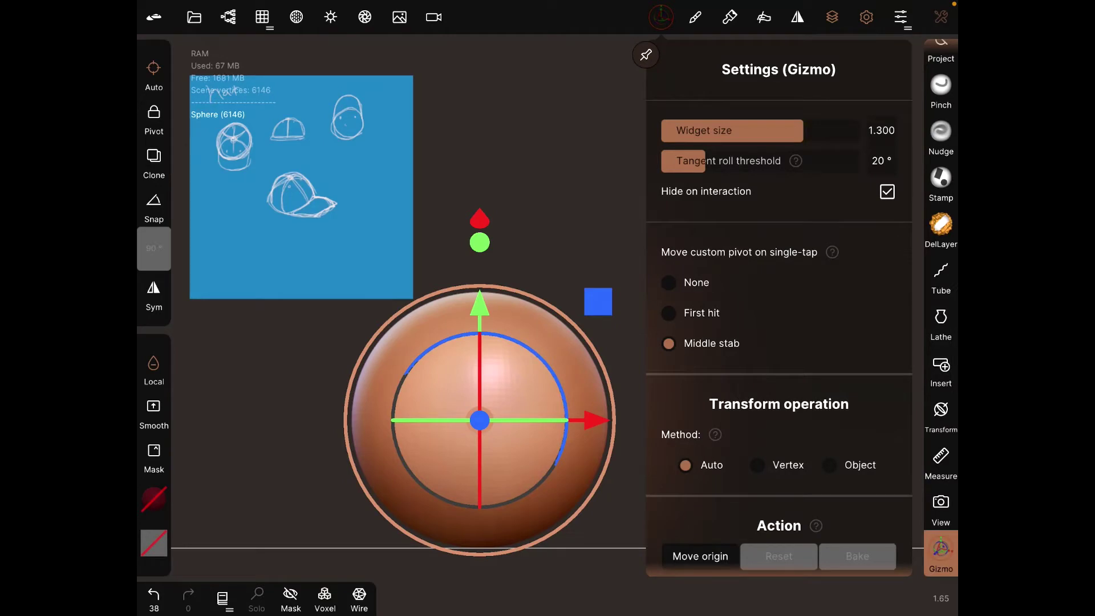
pyautogui.scroll(10, 941, 308)
# Trim away the sphere's lower half with a rectangle selection, leaving a dome
pyautogui.click(941, 276)
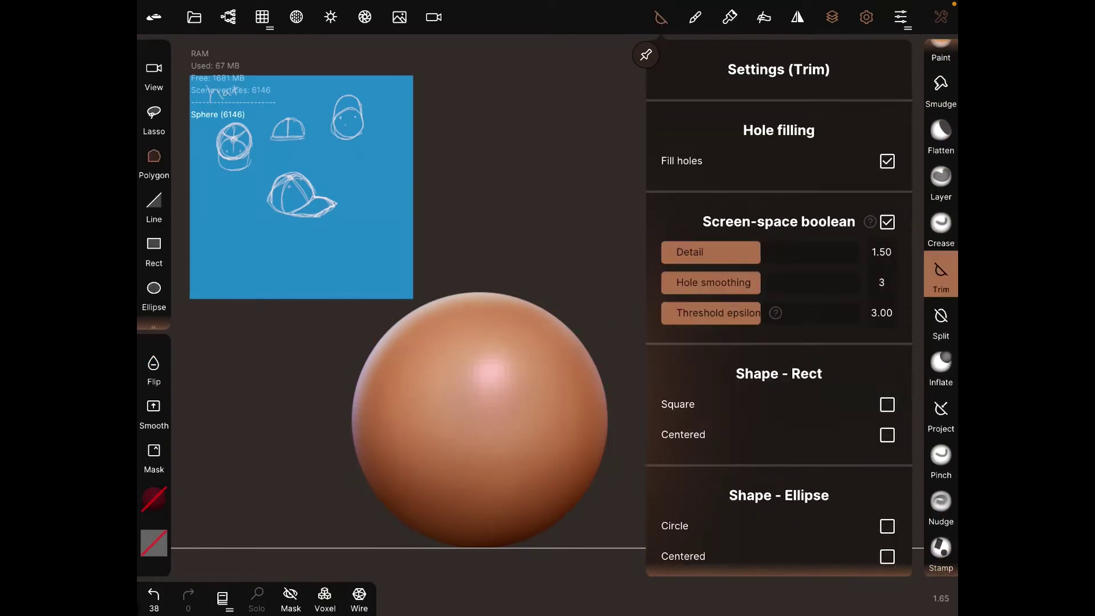
pyautogui.moveTo(323, 446); pyautogui.dragTo(698, 442)
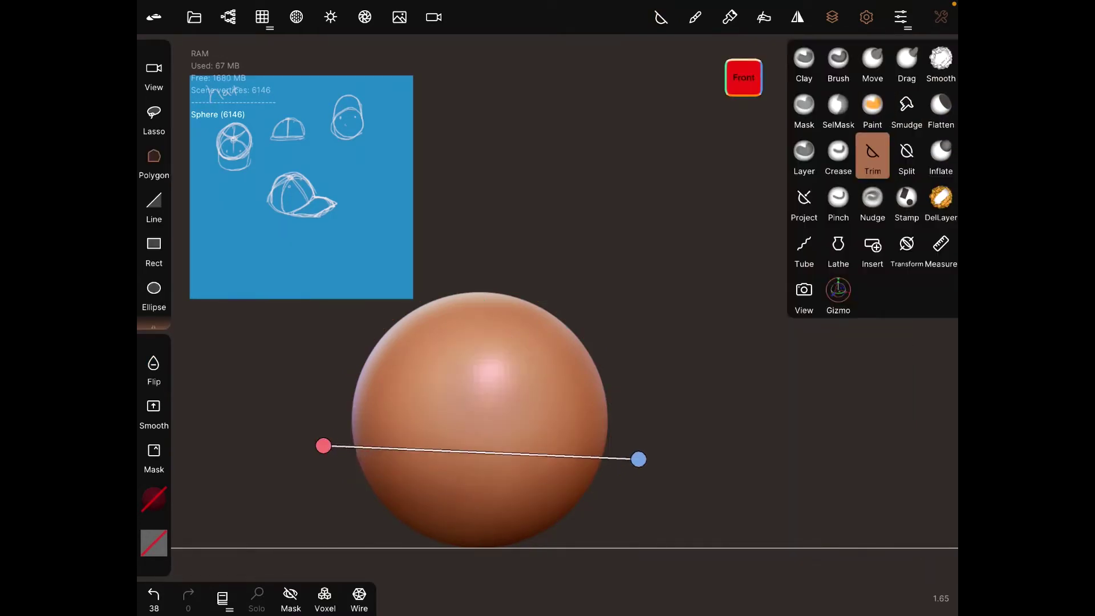
pyautogui.click(673, 248)
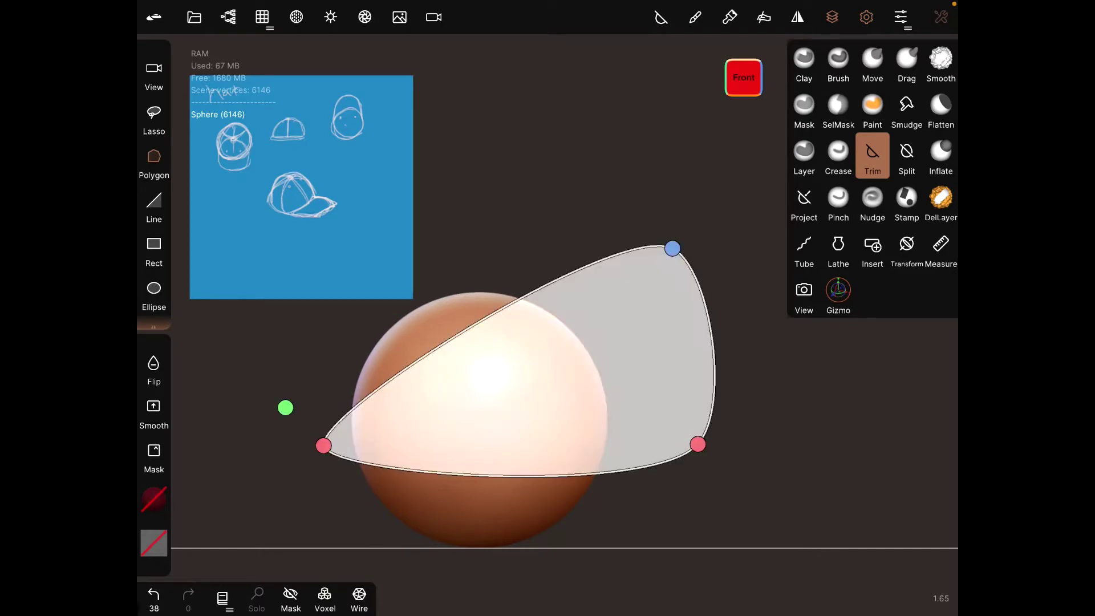
pyautogui.click(284, 408)
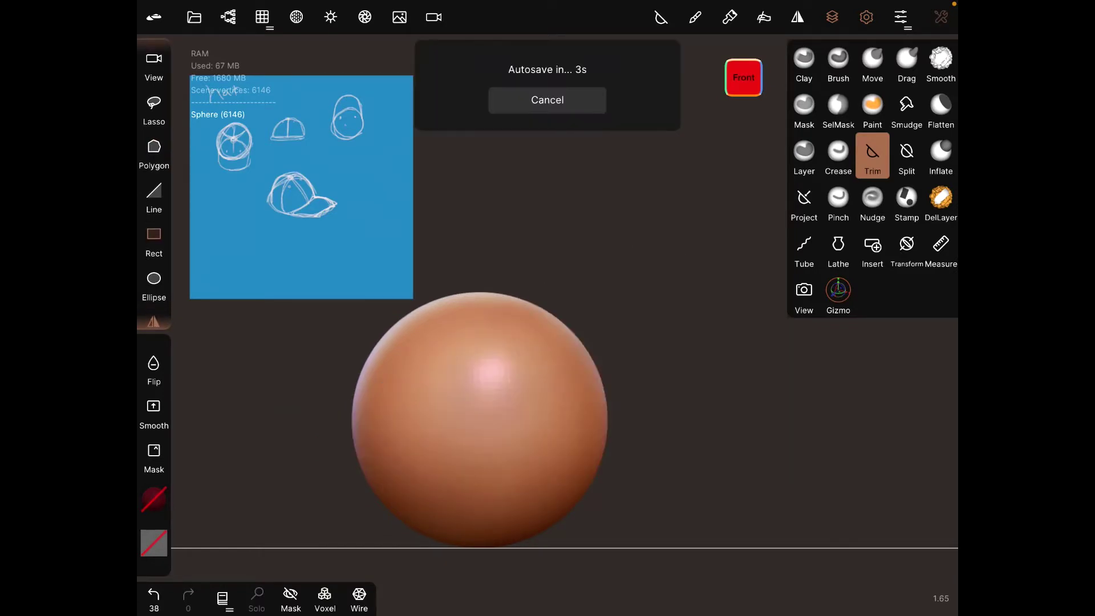
pyautogui.moveTo(313, 424); pyautogui.dragTo(756, 608)
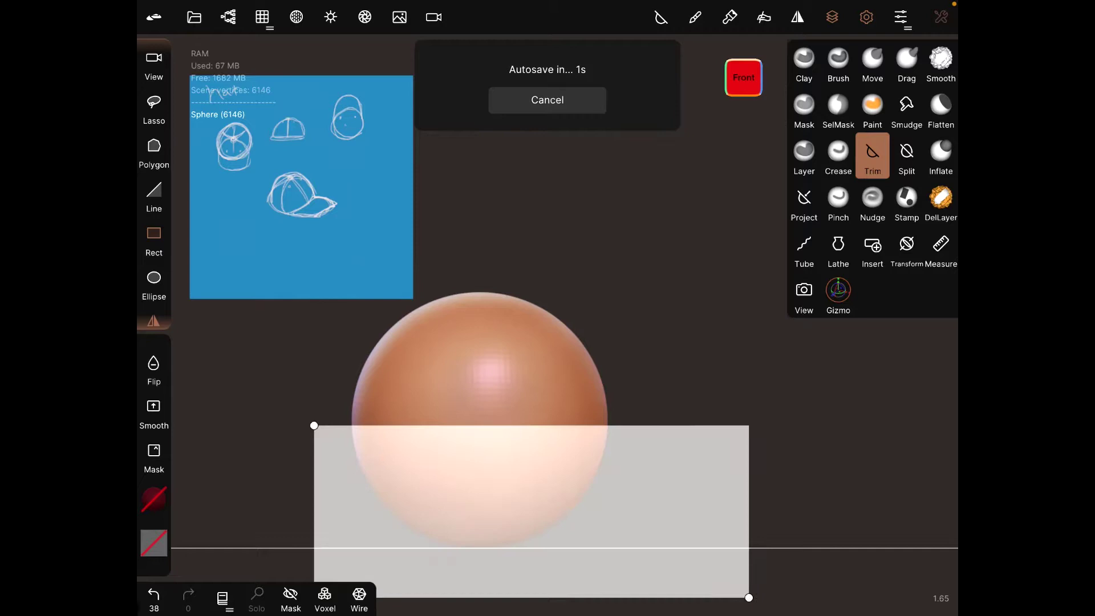
pyautogui.click(228, 18)
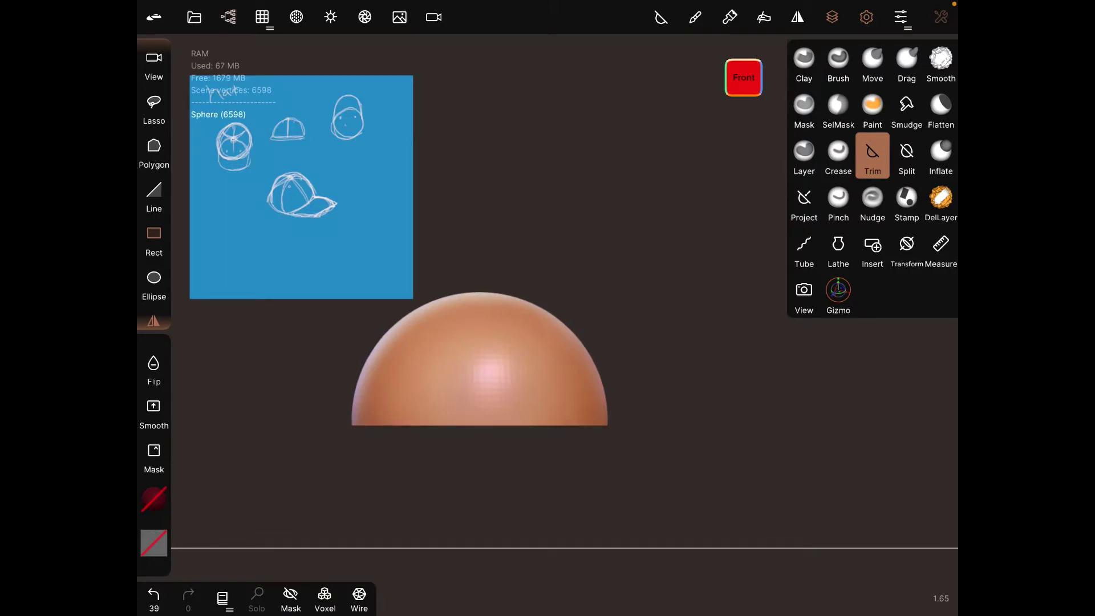
# Clone the dome and use the Gizmo to lower the copy slightly and narrow its width
pyautogui.click(414, 145)
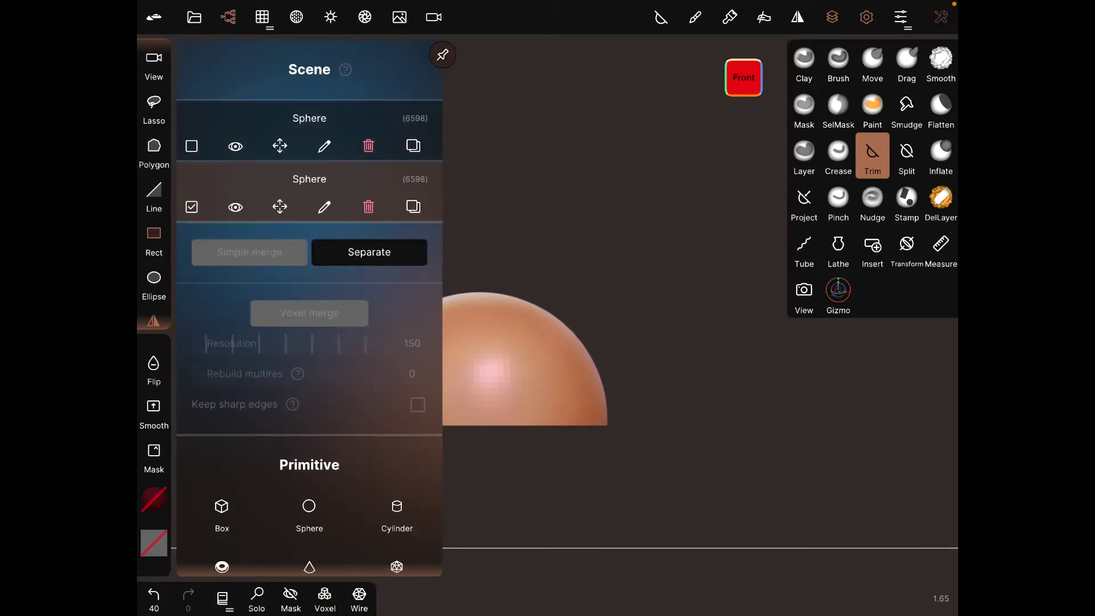
pyautogui.click(280, 207)
pyautogui.click(837, 291)
pyautogui.moveTo(479, 244); pyautogui.dragTo(479, 255)
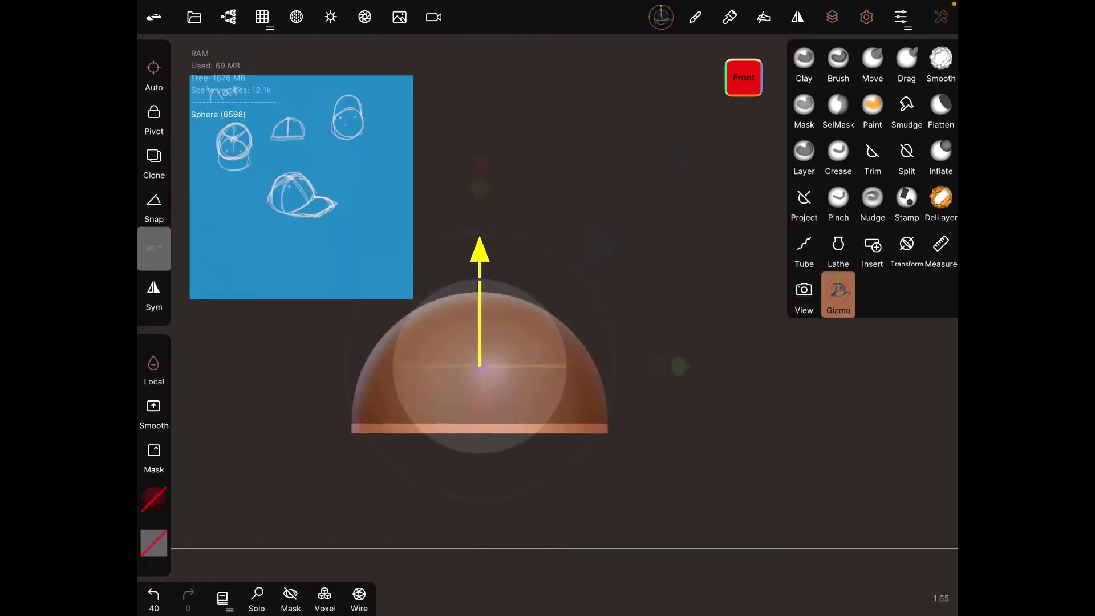
pyautogui.moveTo(657, 371); pyautogui.dragTo(654, 371)
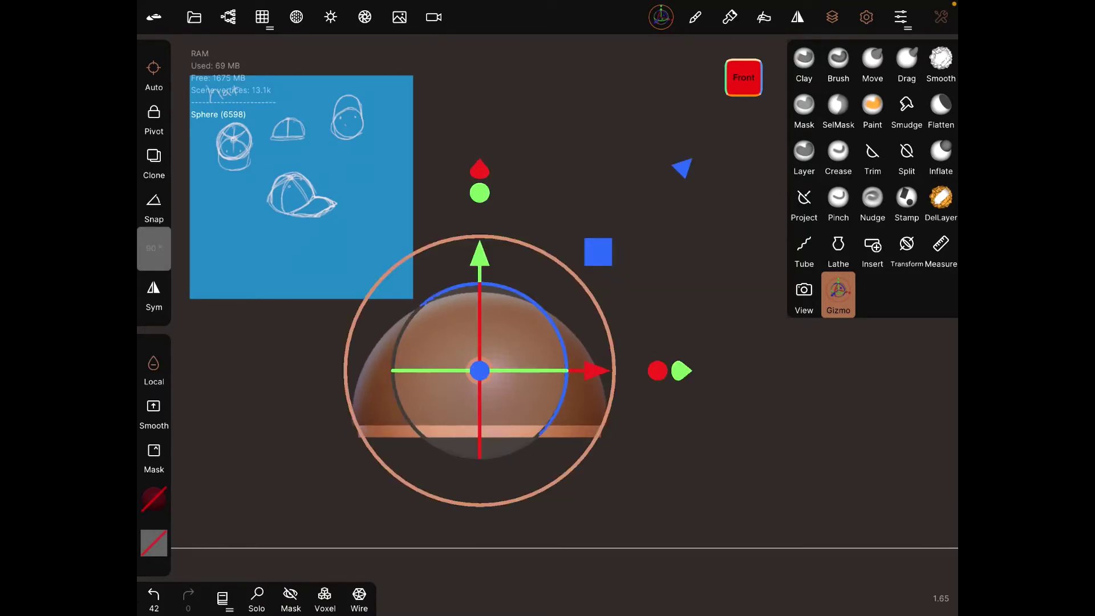
# Hide the copy as a cutter, select both domes and voxel merge them, inspecting the result
pyautogui.click(228, 17)
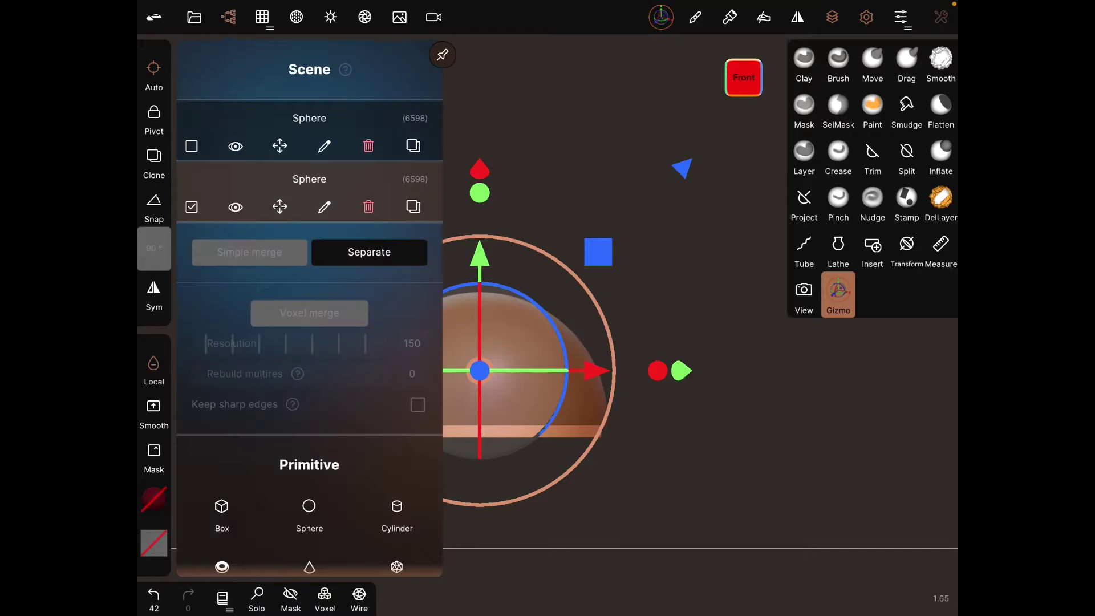
pyautogui.click(235, 206)
pyautogui.click(191, 146)
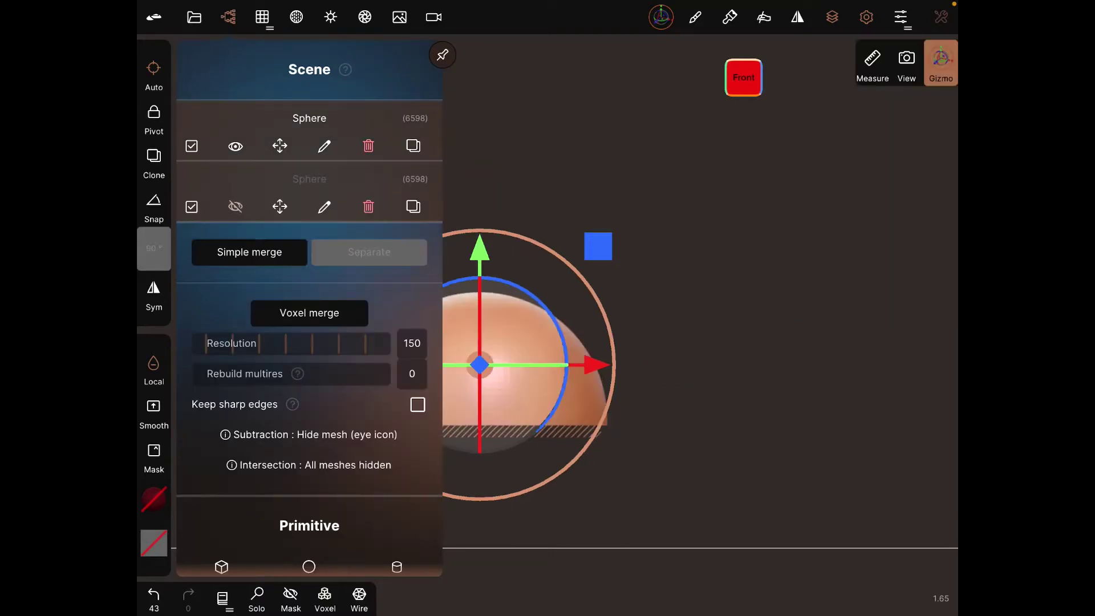
pyautogui.click(309, 312)
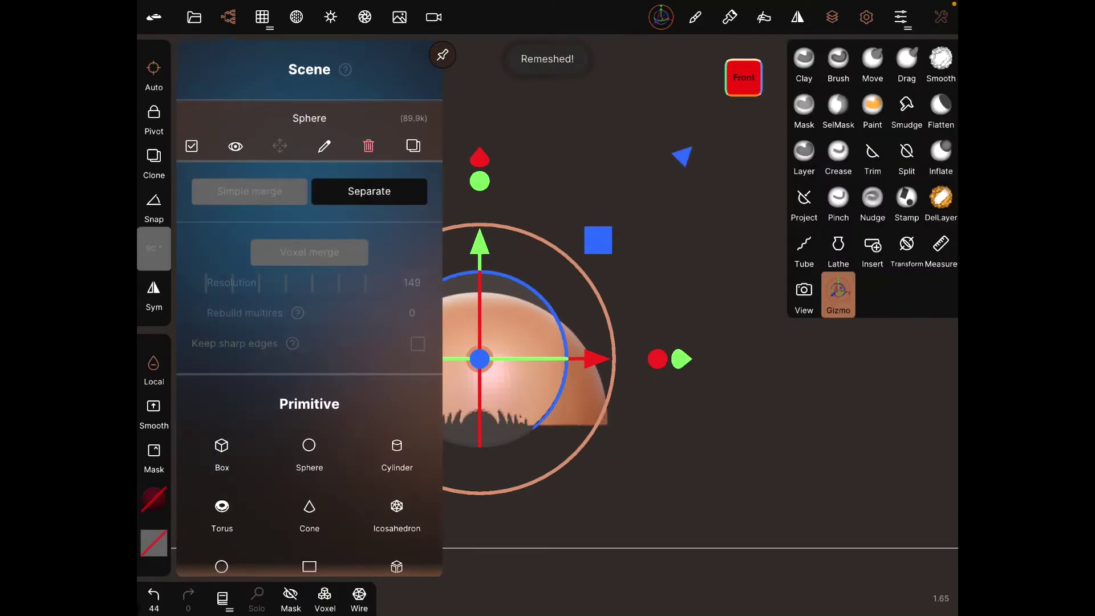
pyautogui.moveTo(727, 470); pyautogui.dragTo(641, 410)
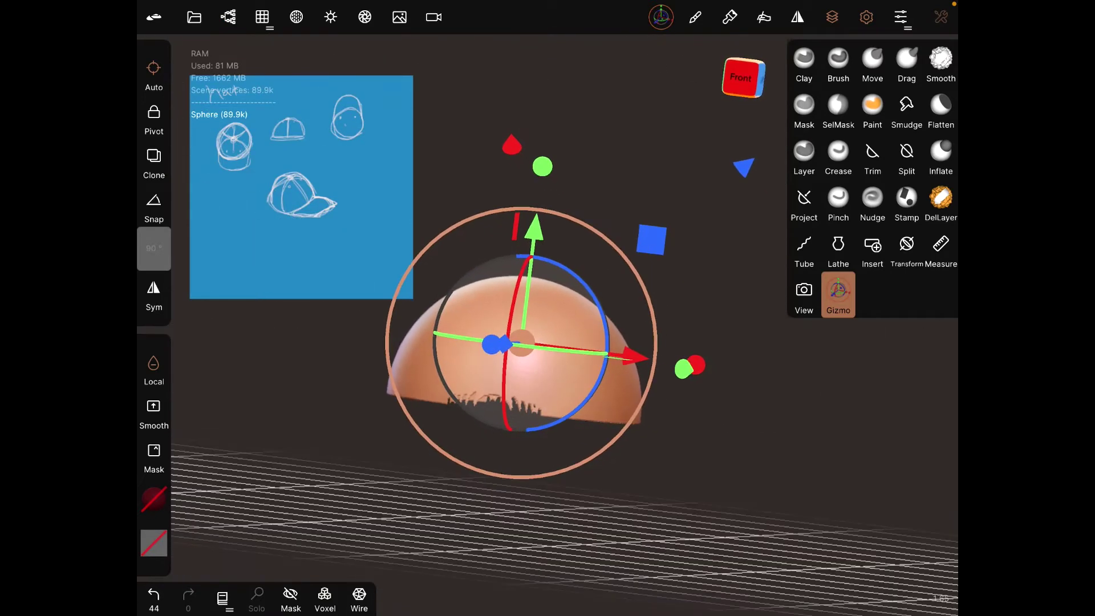
# Undo the voxel merge and recentre the view on the separated domes
pyautogui.hotkey('ctrl', 'z')
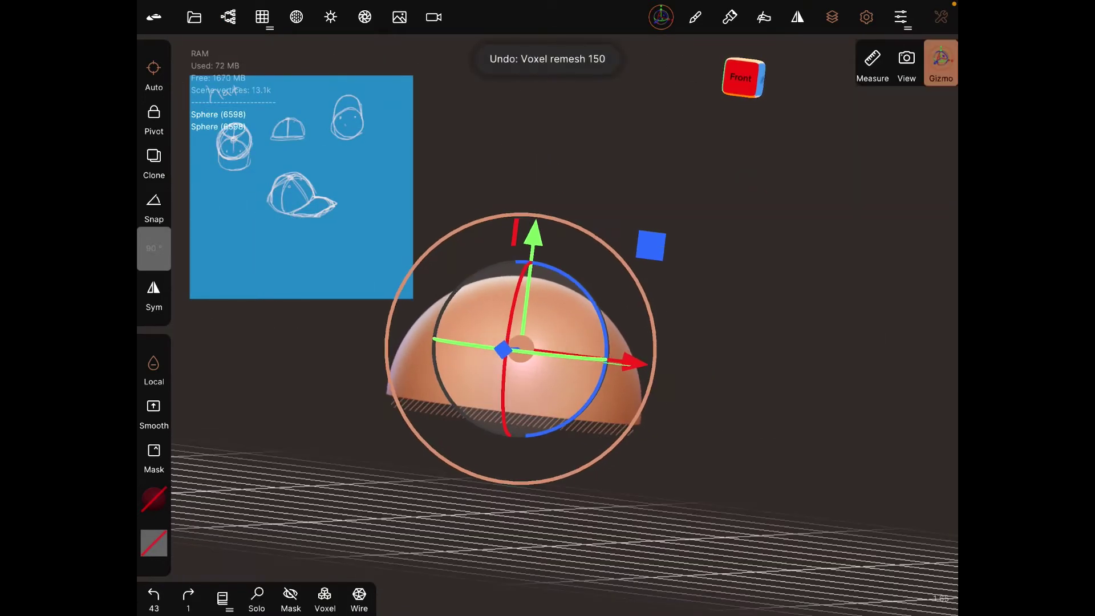
pyautogui.moveTo(727, 471); pyautogui.dragTo(599, 471)
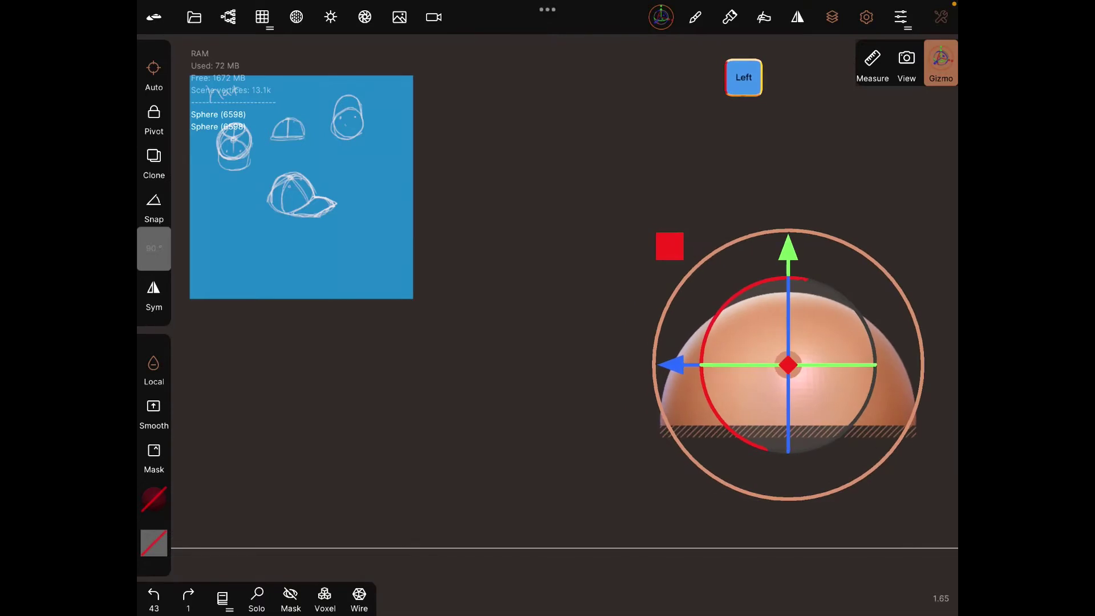
pyautogui.click(941, 65)
pyautogui.click(939, 154)
pyautogui.moveTo(778, 368); pyautogui.dragTo(616, 367)
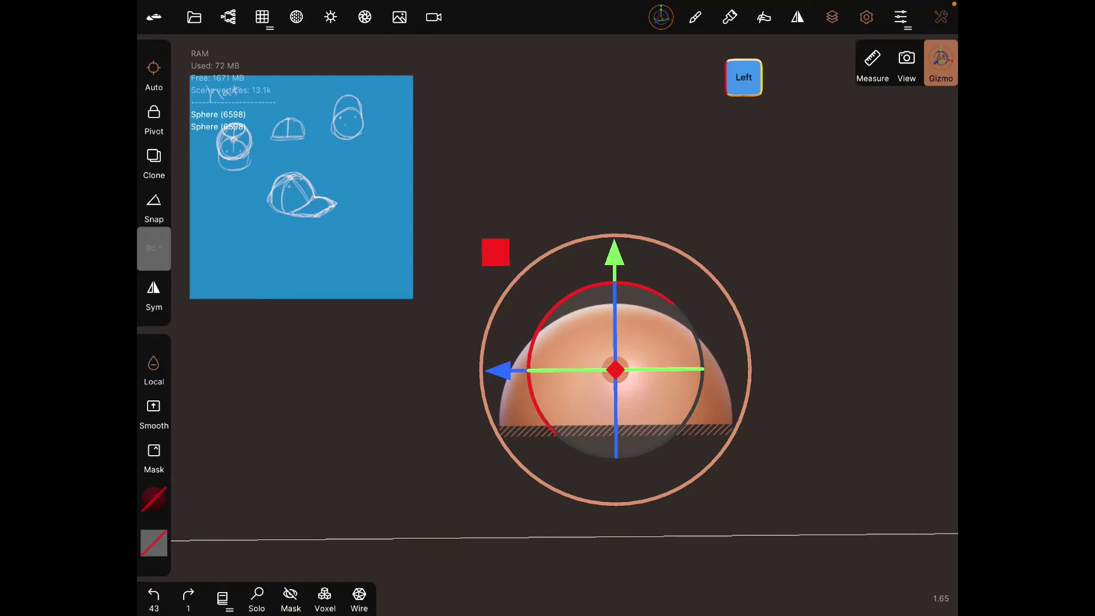
pyautogui.click(617, 369)
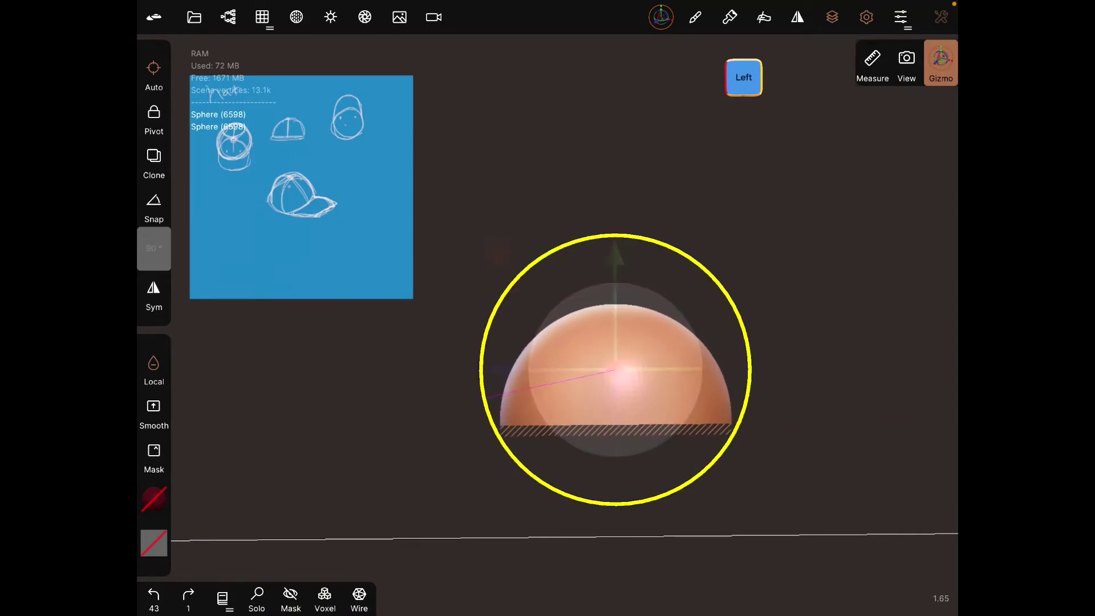
# Reselect both spheres with the inner one hidden and voxel merge into one hollow dome shell
pyautogui.click(195, 17)
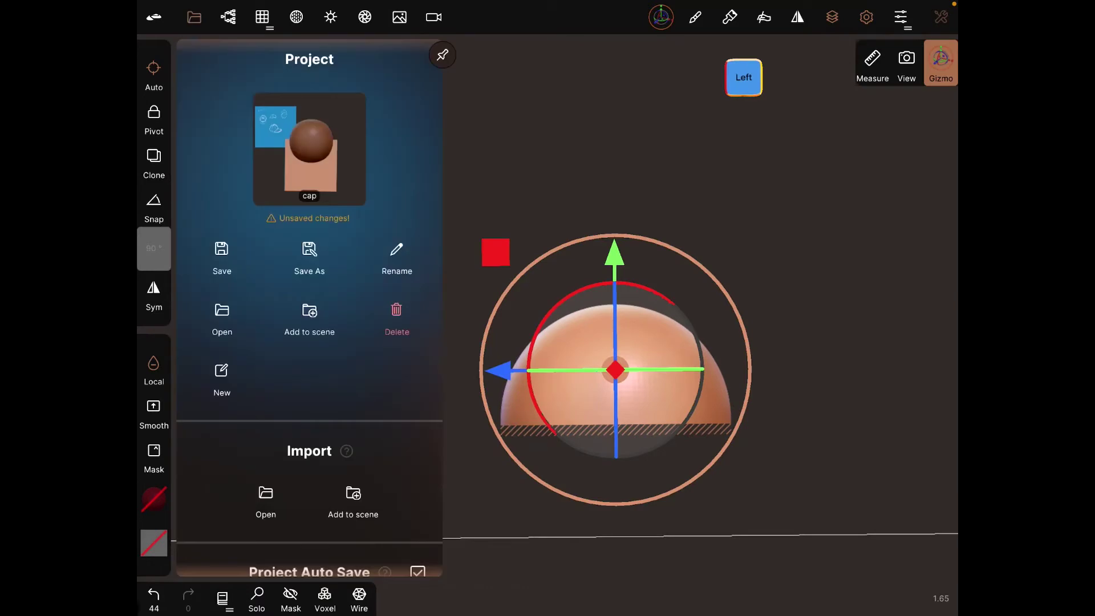
pyautogui.click(228, 18)
pyautogui.click(191, 145)
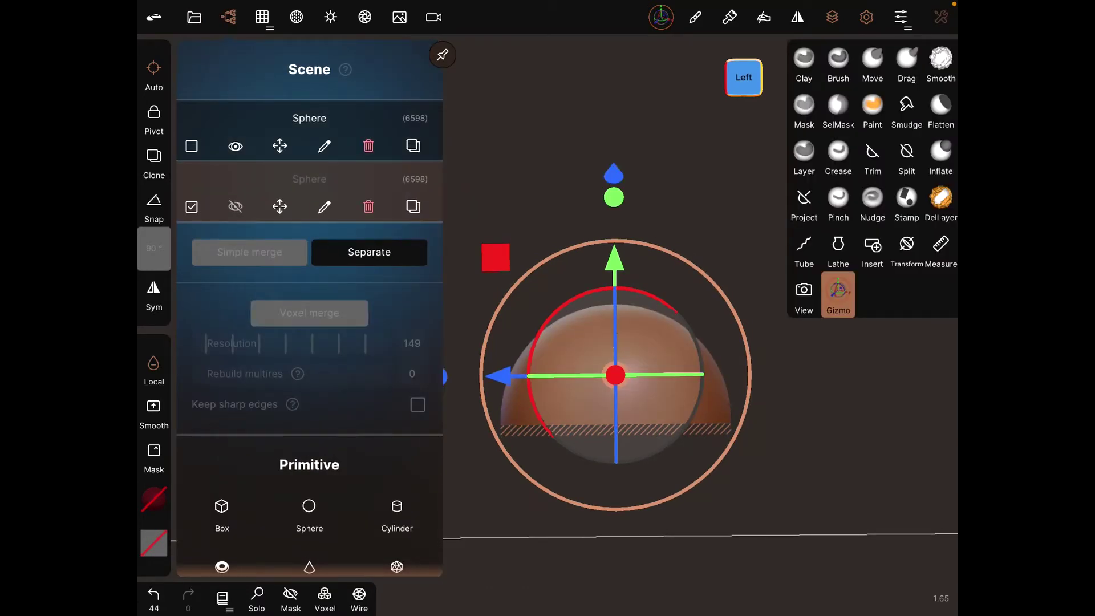
pyautogui.click(437, 377)
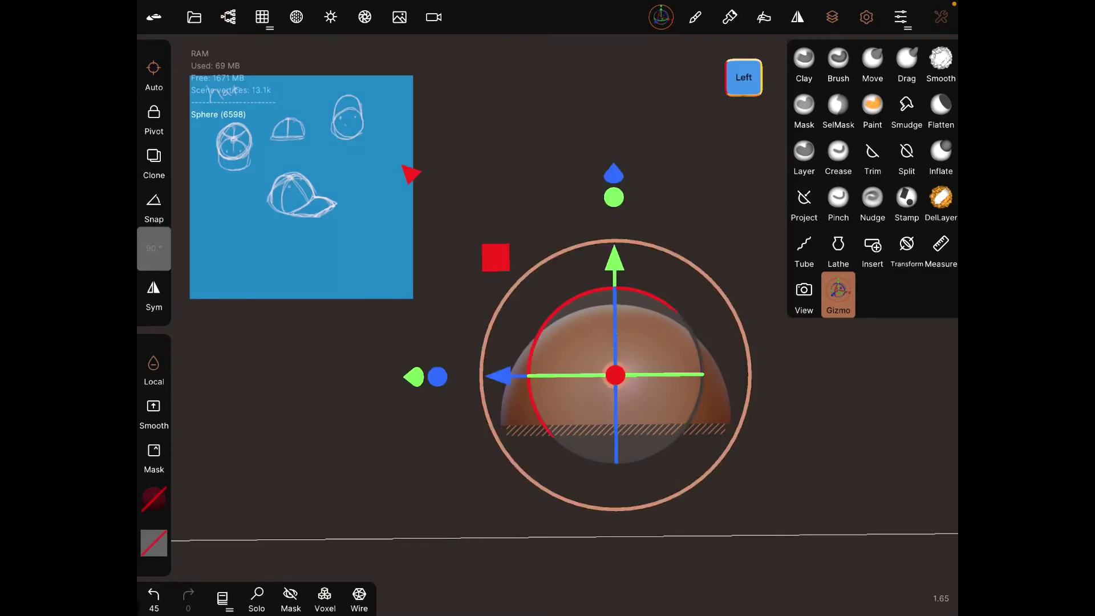
pyautogui.click(227, 16)
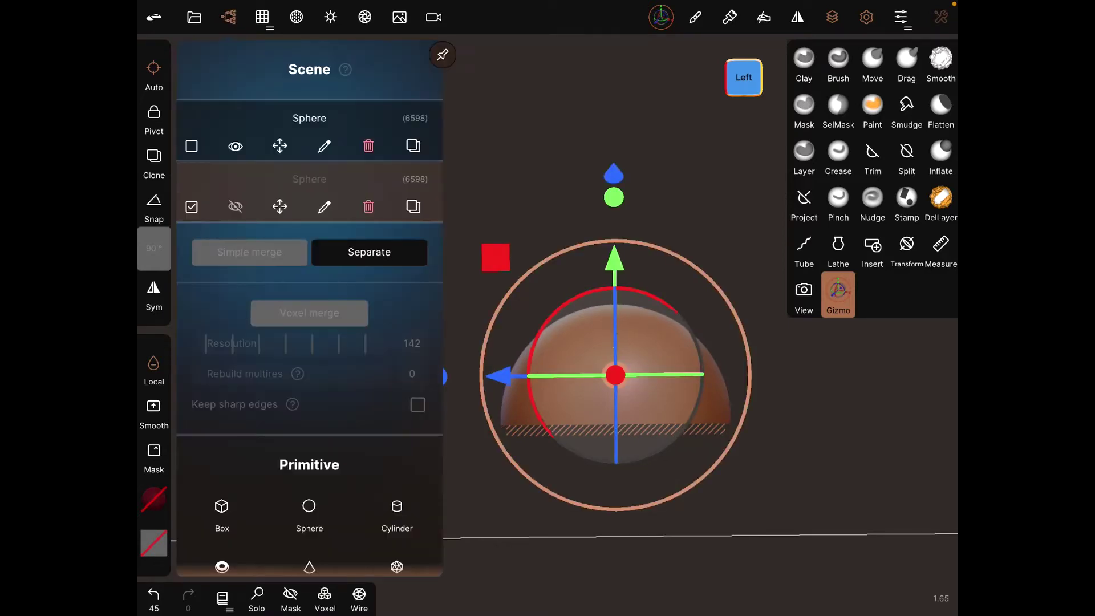
pyautogui.click(191, 146)
pyautogui.click(309, 312)
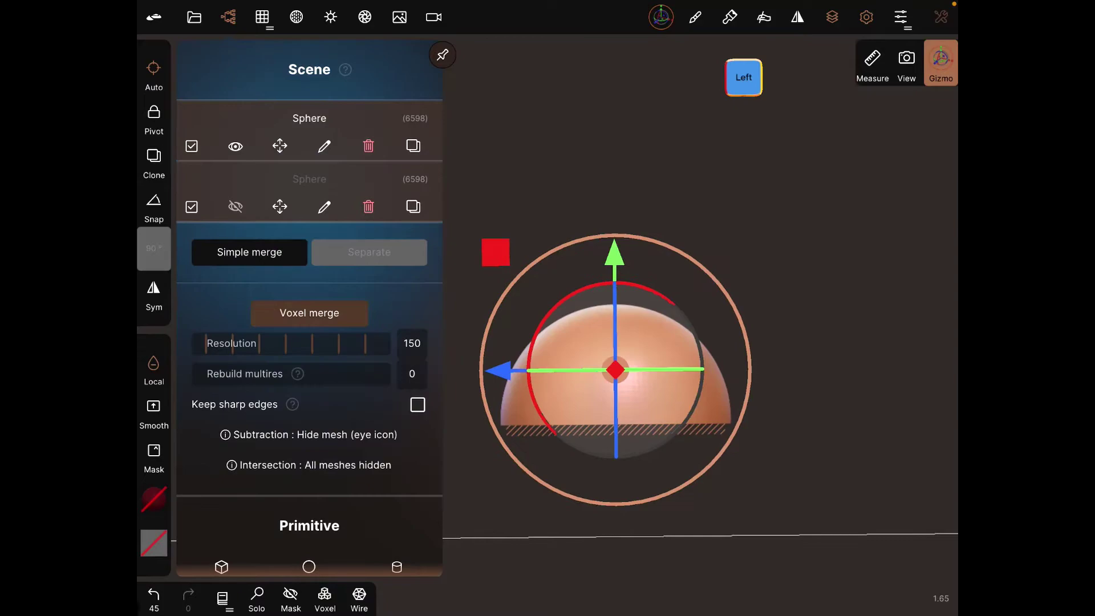
# Orbit around the hollow shell to inspect it, ending on the Scene panel's object list
pyautogui.moveTo(812, 429); pyautogui.dragTo(727, 257)
pyautogui.moveTo(599, 214); pyautogui.dragTo(598, 428)
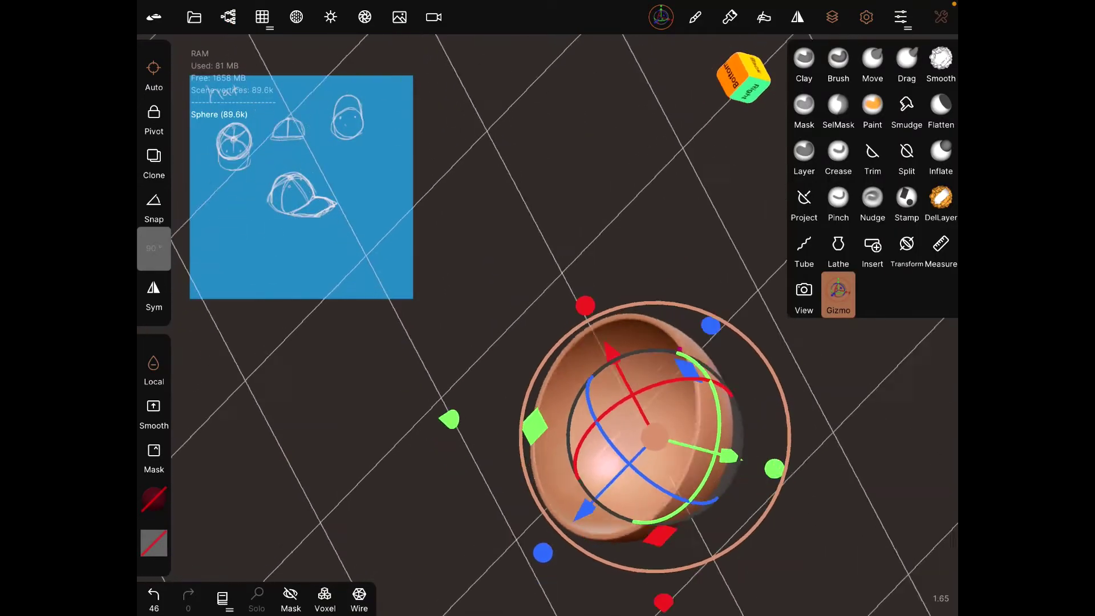
pyautogui.moveTo(684, 513); pyautogui.dragTo(598, 513)
pyautogui.moveTo(684, 215); pyautogui.dragTo(684, 478)
pyautogui.moveTo(599, 309); pyautogui.dragTo(667, 342)
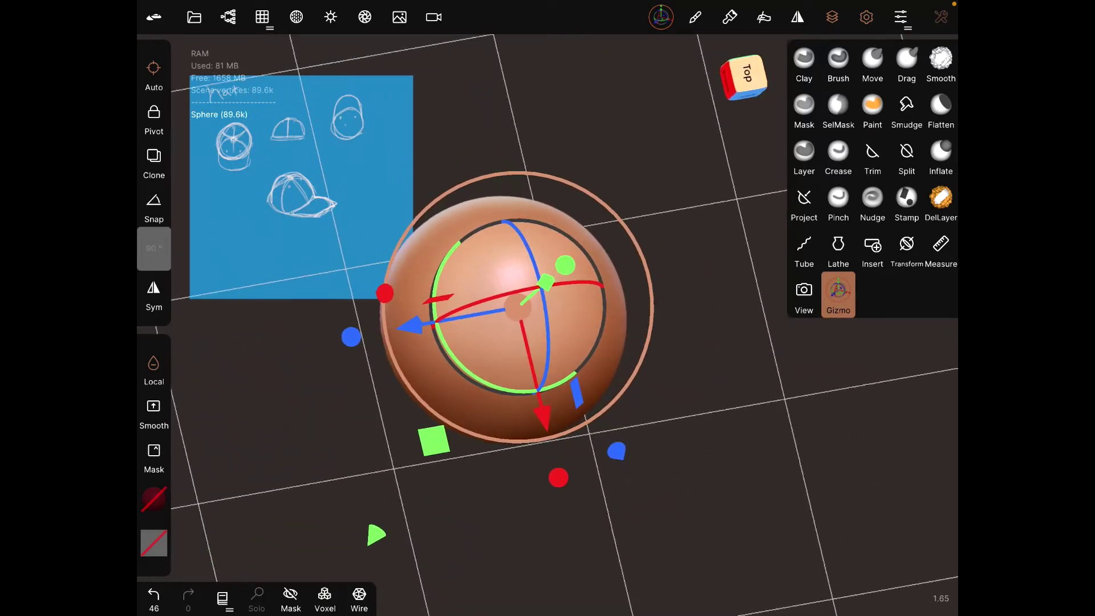
pyautogui.click(228, 16)
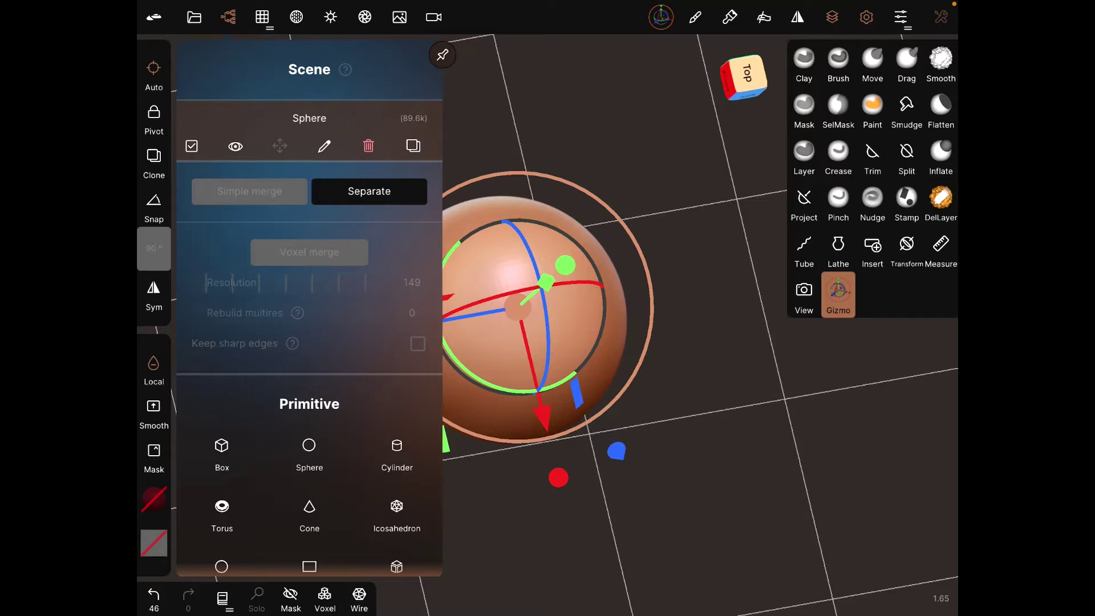
# Add a Box primitive and squash it vertically into a thin slab in top and tilted views
pyautogui.click(221, 451)
pyautogui.click(742, 74)
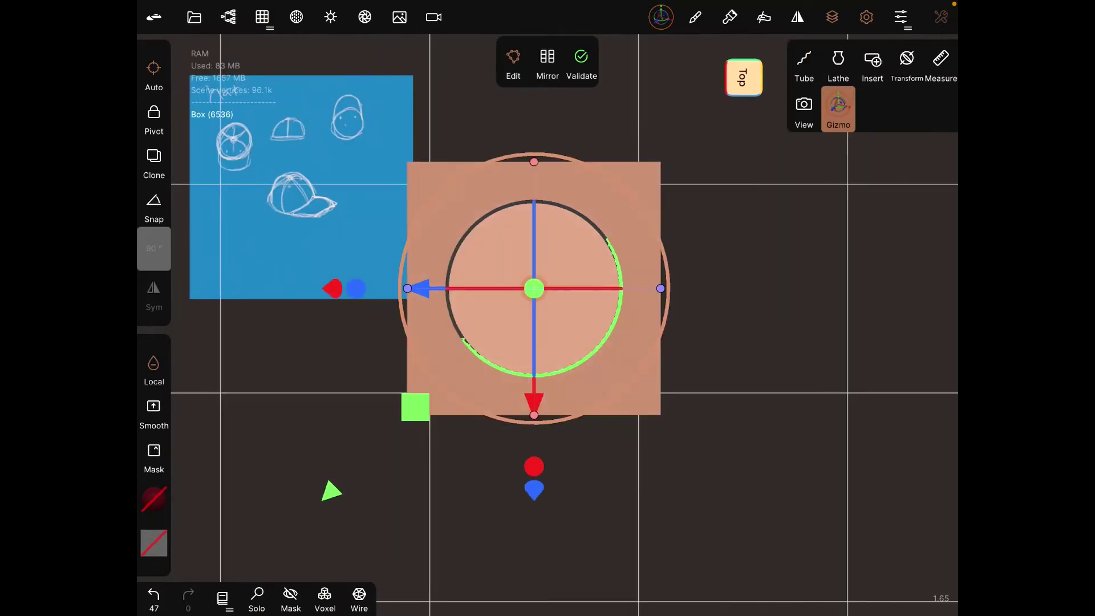
pyautogui.moveTo(534, 161); pyautogui.dragTo(534, 355)
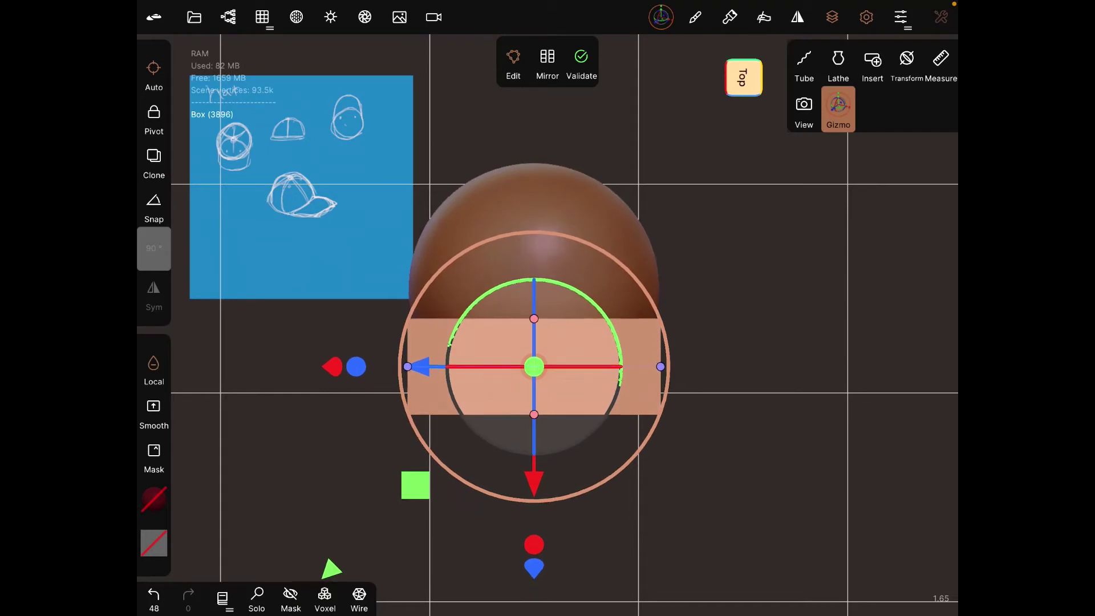
pyautogui.moveTo(534, 415); pyautogui.dragTo(534, 554)
pyautogui.moveTo(534, 318)
pyautogui.mouseDown()
pyautogui.moveTo(534, 409)
pyautogui.moveTo(534, 345)
pyautogui.mouseUp()
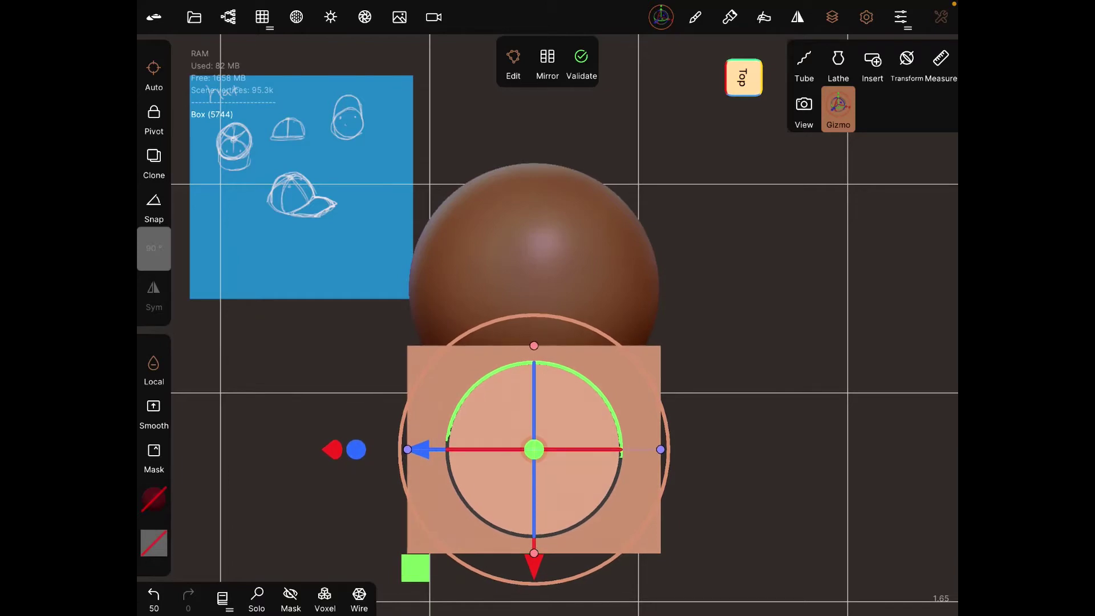
pyautogui.moveTo(753, 384); pyautogui.dragTo(796, 257)
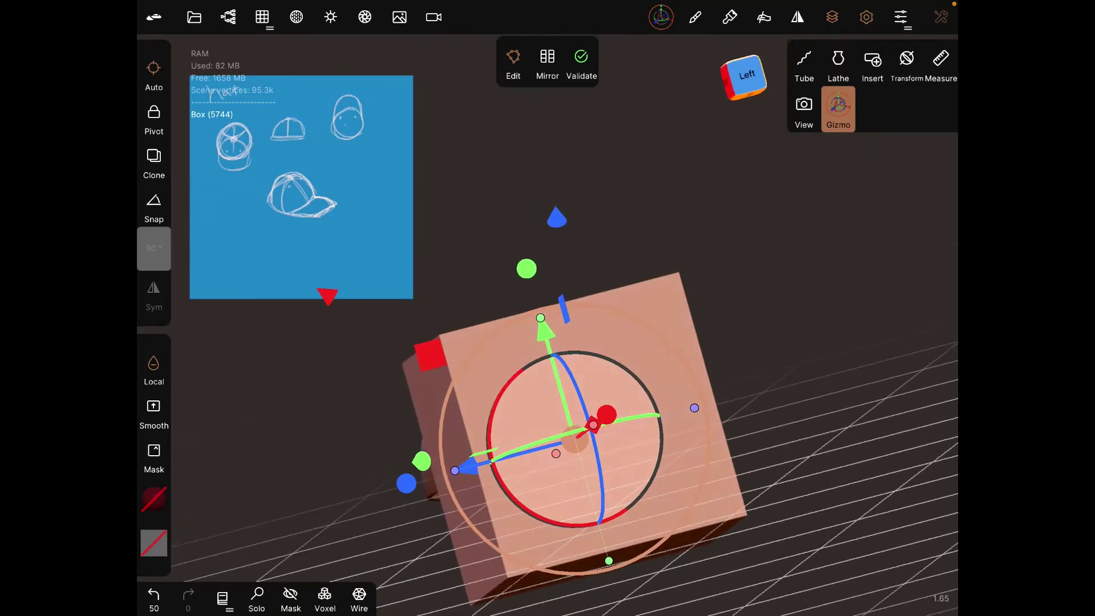
pyautogui.moveTo(540, 318); pyautogui.dragTo(572, 430)
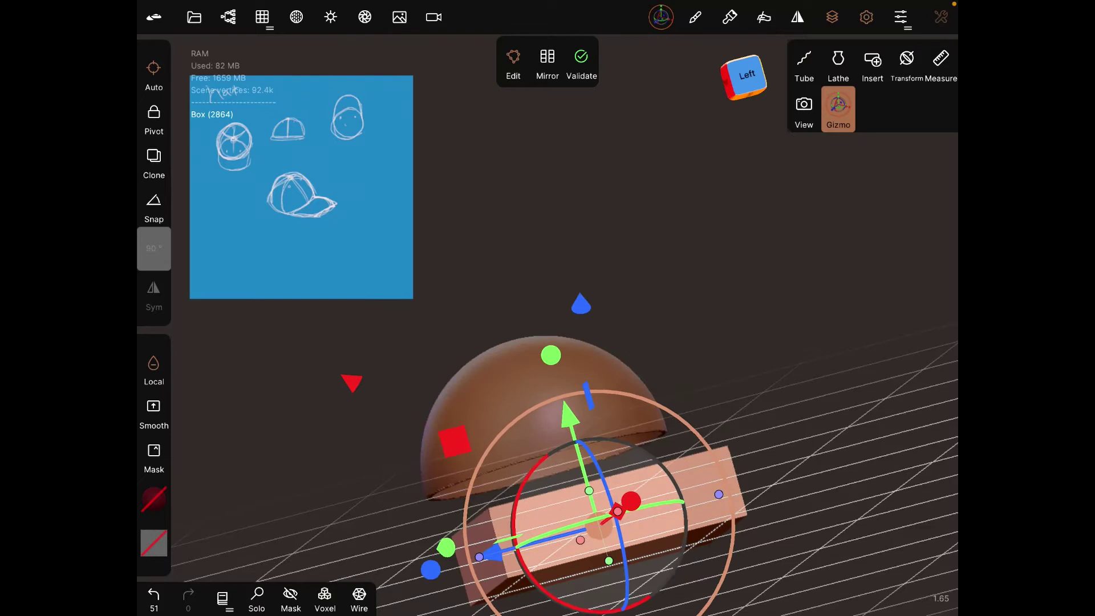
pyautogui.moveTo(543, 326); pyautogui.dragTo(564, 427)
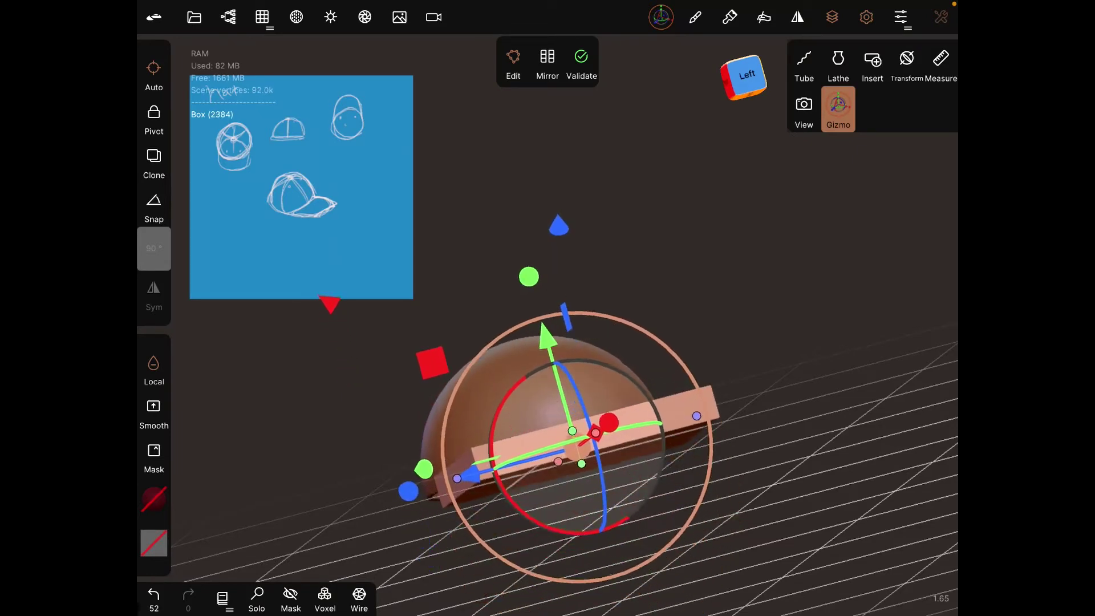
# Stretch the slab's ends outward beneath the dome in front and angled views
pyautogui.click(744, 75)
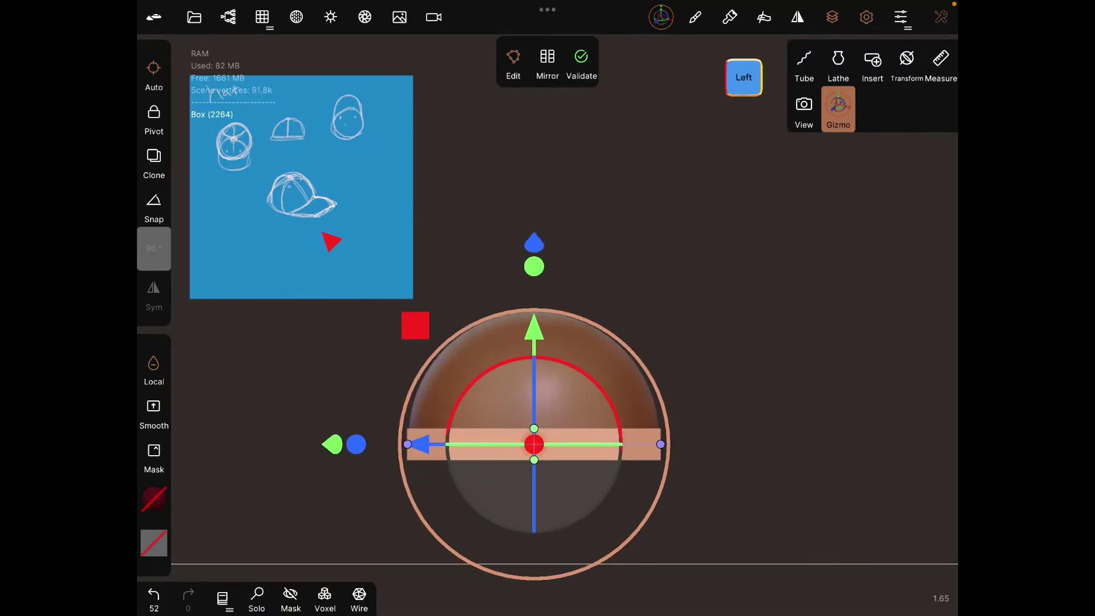
pyautogui.moveTo(727, 385)
pyautogui.mouseDown()
pyautogui.moveTo(616, 273)
pyautogui.moveTo(359, 282)
pyautogui.mouseUp()
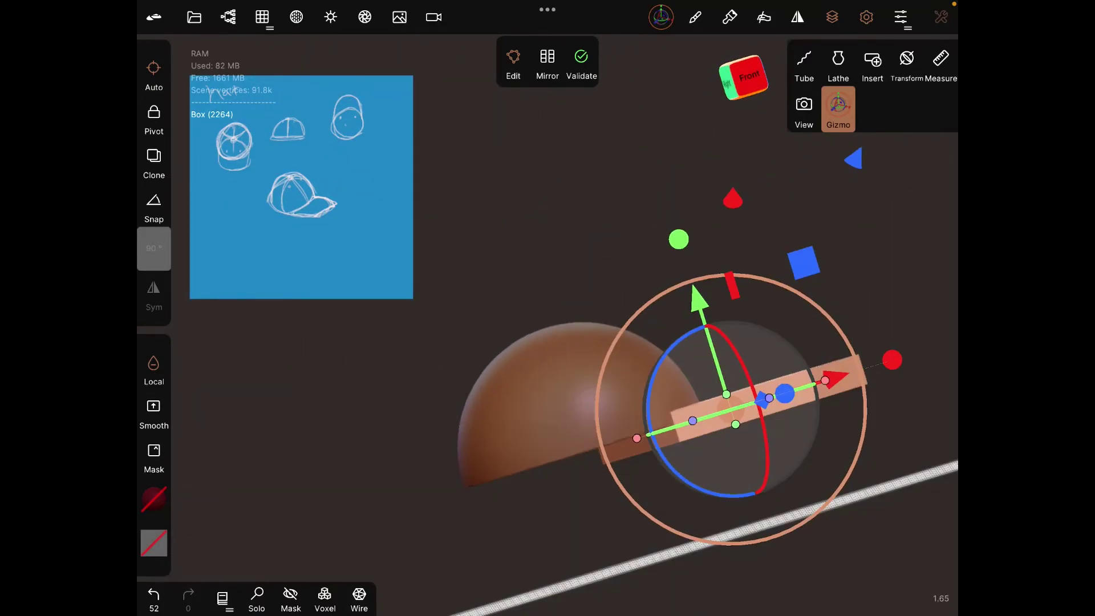
pyautogui.click(735, 84)
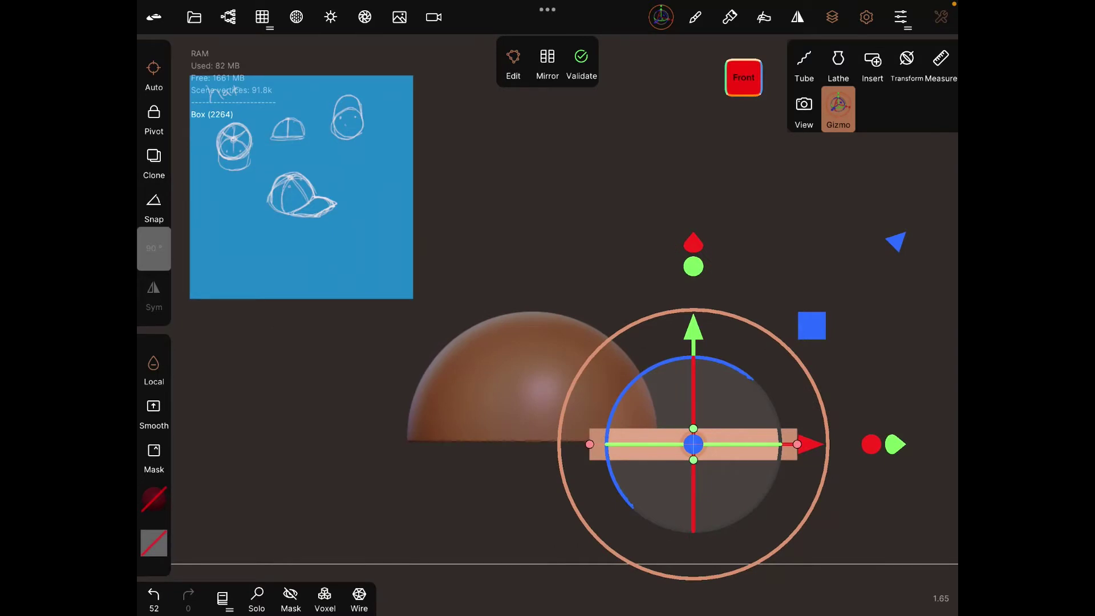
pyautogui.moveTo(796, 444); pyautogui.dragTo(629, 444)
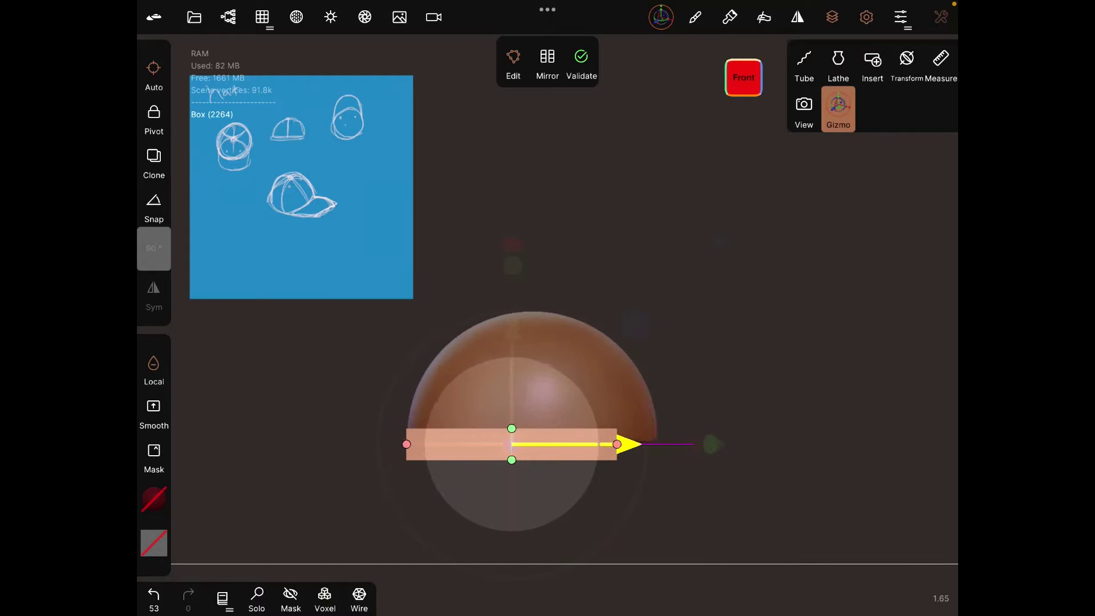
pyautogui.moveTo(617, 444); pyautogui.dragTo(659, 444)
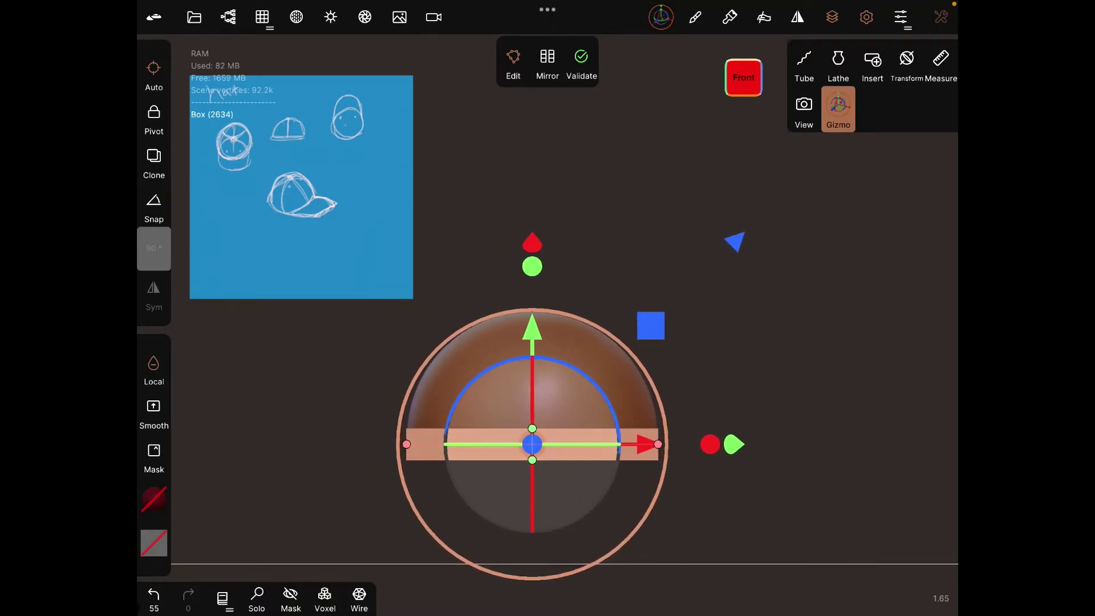
pyautogui.moveTo(770, 343)
pyautogui.mouseDown()
pyautogui.moveTo(813, 411)
pyautogui.moveTo(821, 402)
pyautogui.mouseUp()
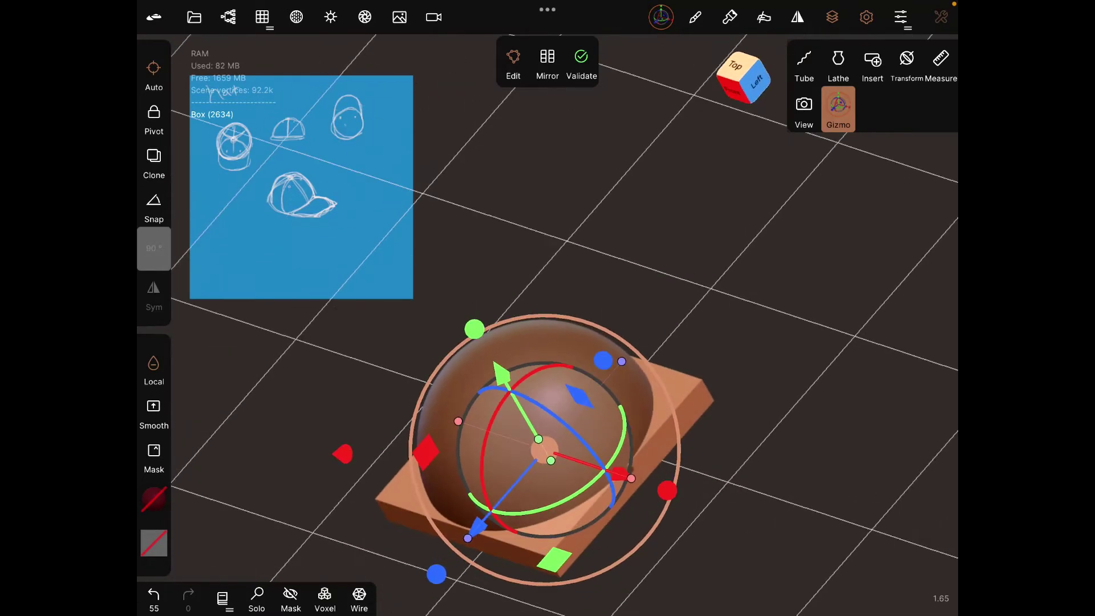
pyautogui.moveTo(480, 505); pyautogui.dragTo(409, 606)
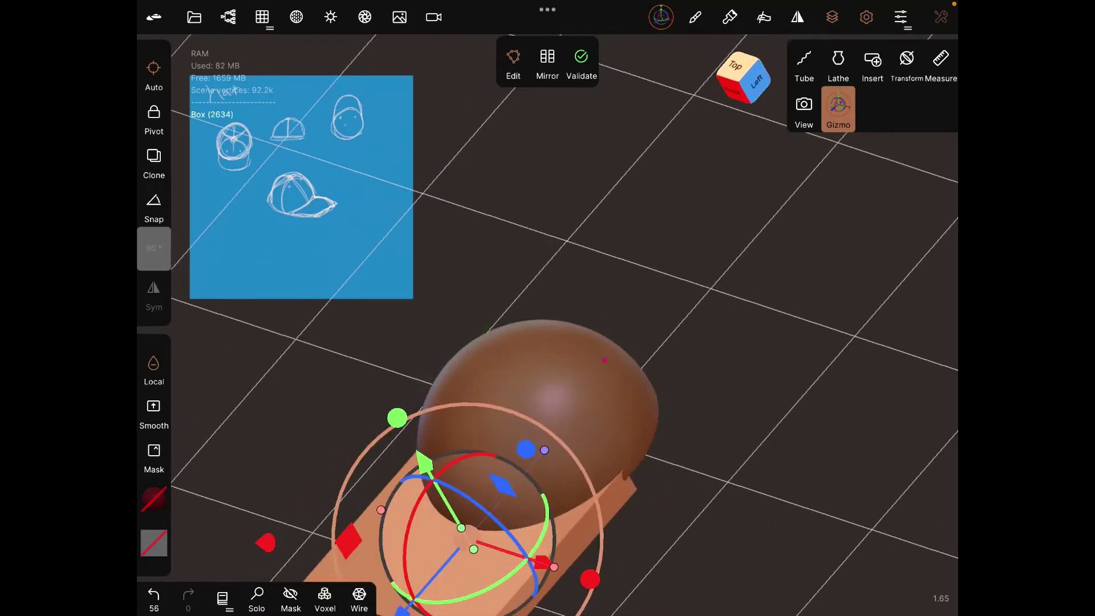
pyautogui.moveTo(769, 386); pyautogui.dragTo(795, 342)
# Thin and reposition the slab from the side view, adjust its ends, and validate the box
pyautogui.click(754, 85)
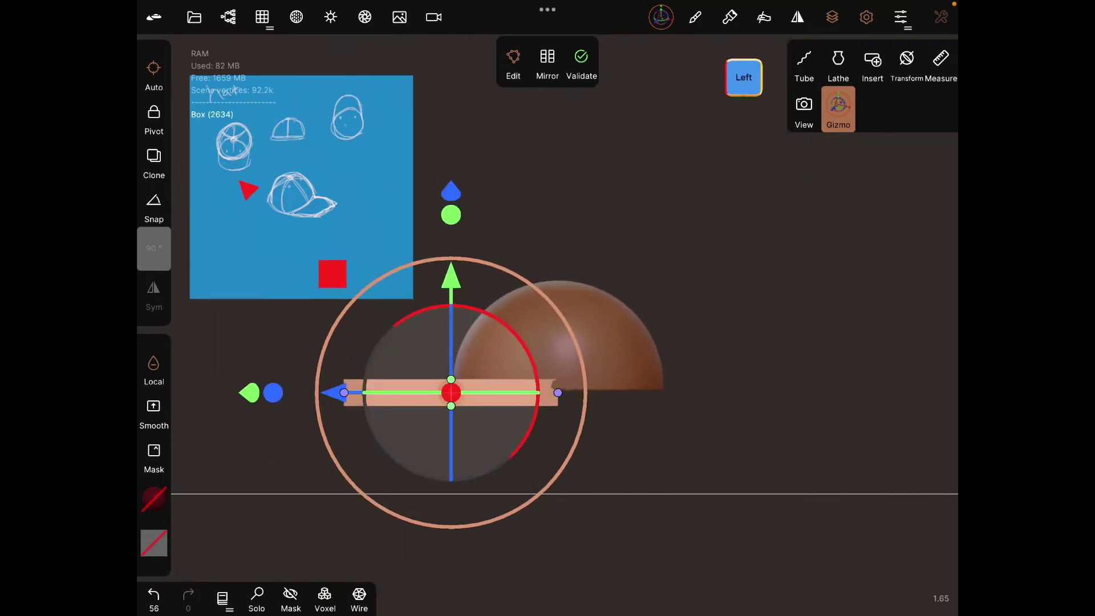
pyautogui.moveTo(451, 406); pyautogui.dragTo(451, 393)
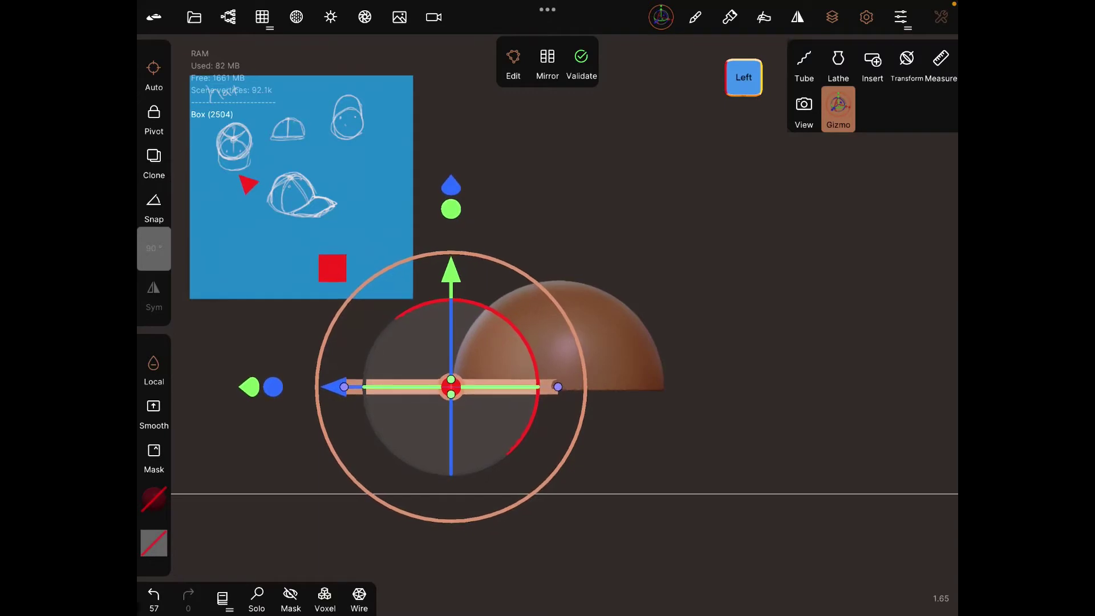
pyautogui.moveTo(450, 272); pyautogui.dragTo(450, 267)
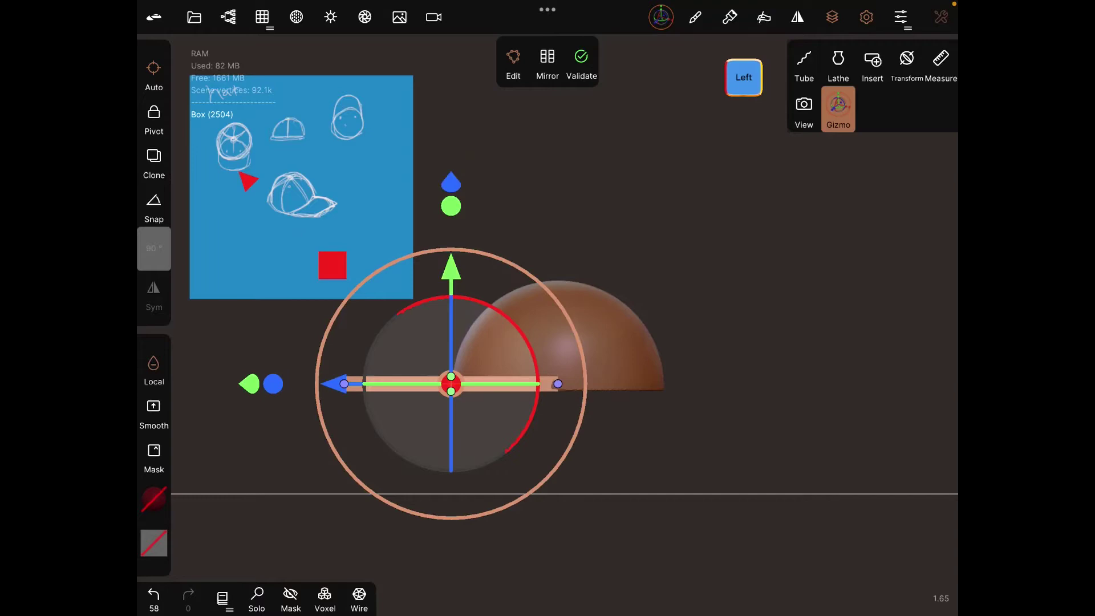
pyautogui.moveTo(342, 383); pyautogui.dragTo(313, 384)
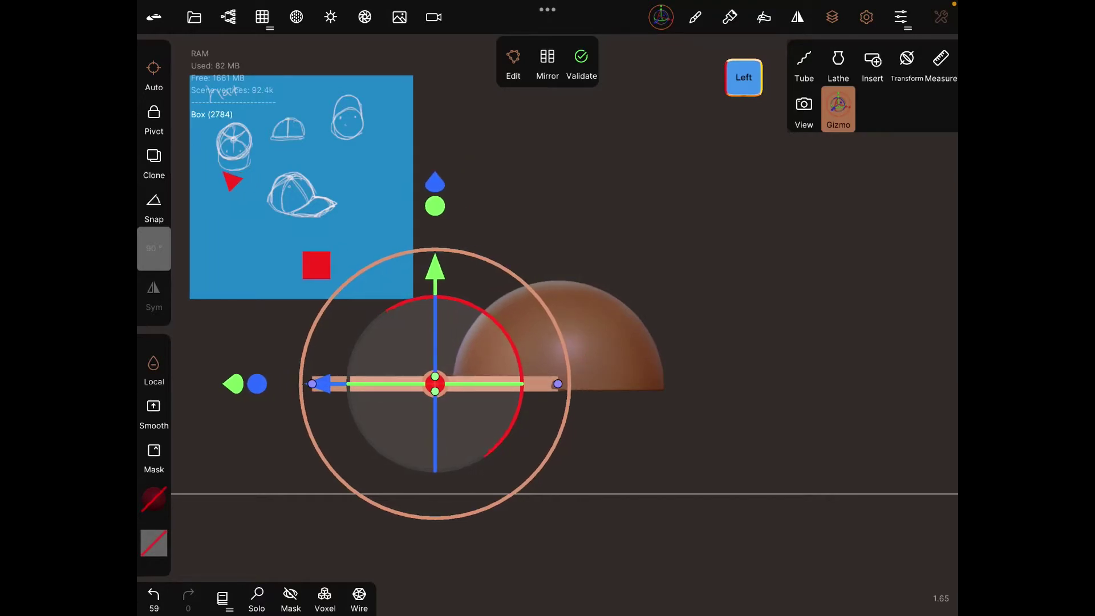
pyautogui.moveTo(554, 383); pyautogui.dragTo(506, 383)
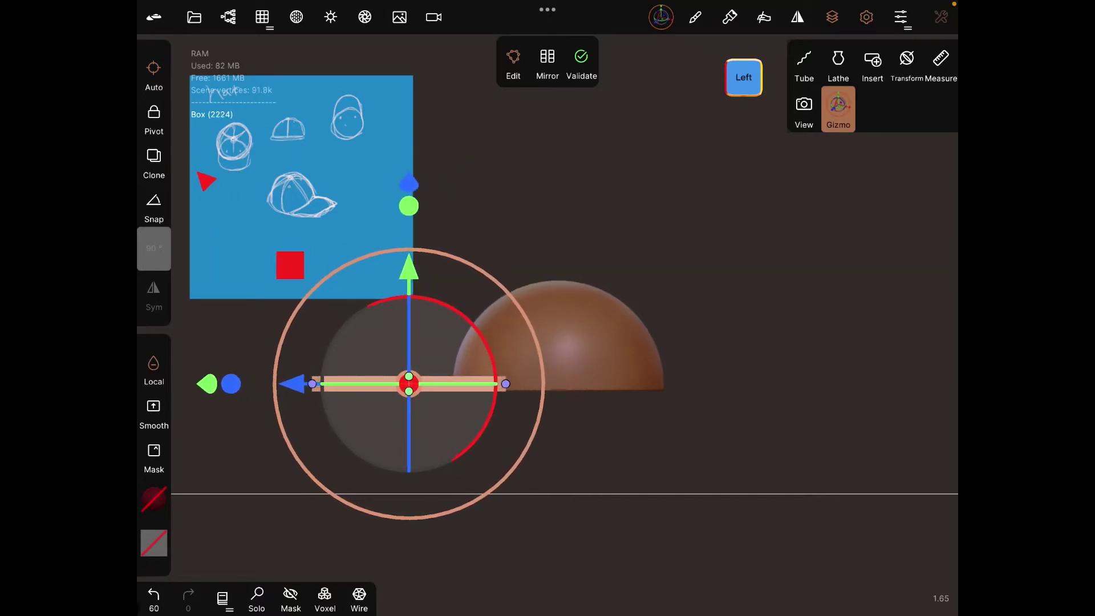
pyautogui.moveTo(727, 257); pyautogui.dragTo(728, 359)
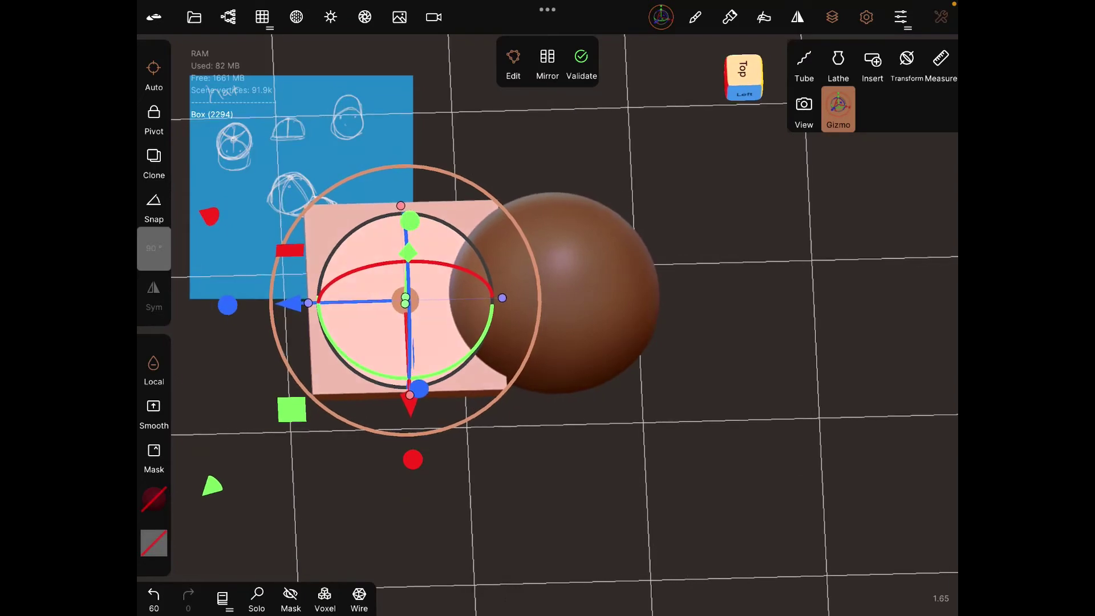
pyautogui.click(581, 64)
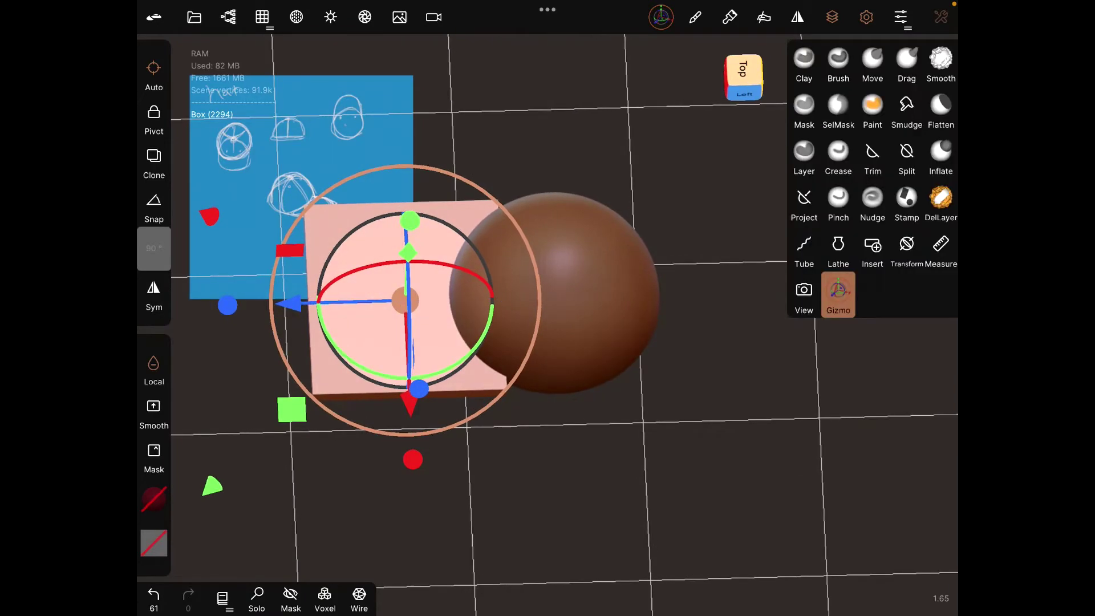
pyautogui.moveTo(727, 479); pyautogui.dragTo(667, 325)
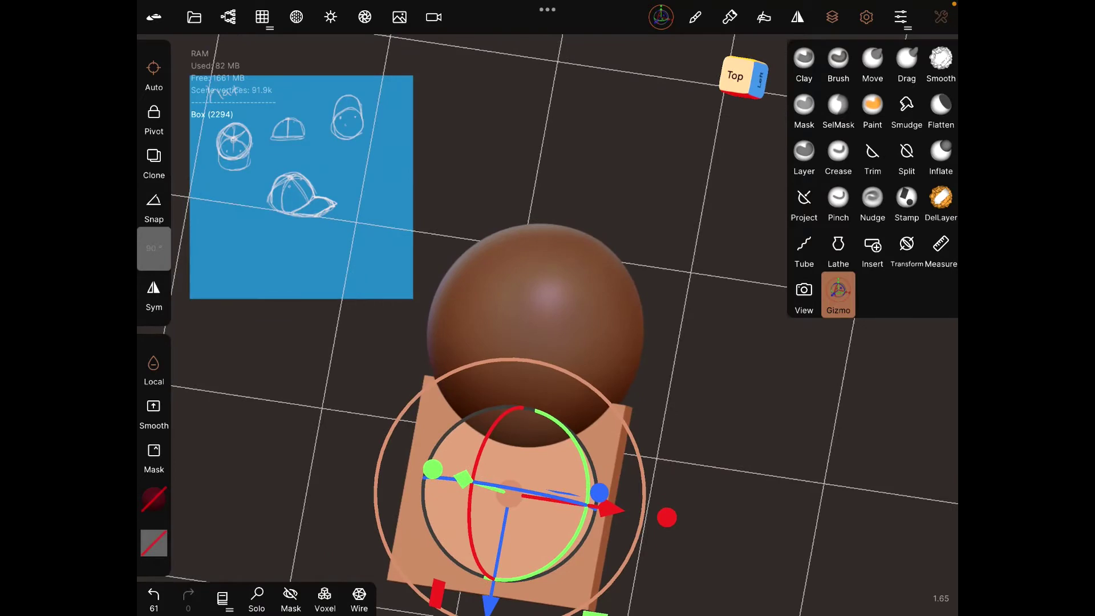
# Hide the dome sphere so only the brim slab shows and switch to the Mask tool
pyautogui.click(735, 75)
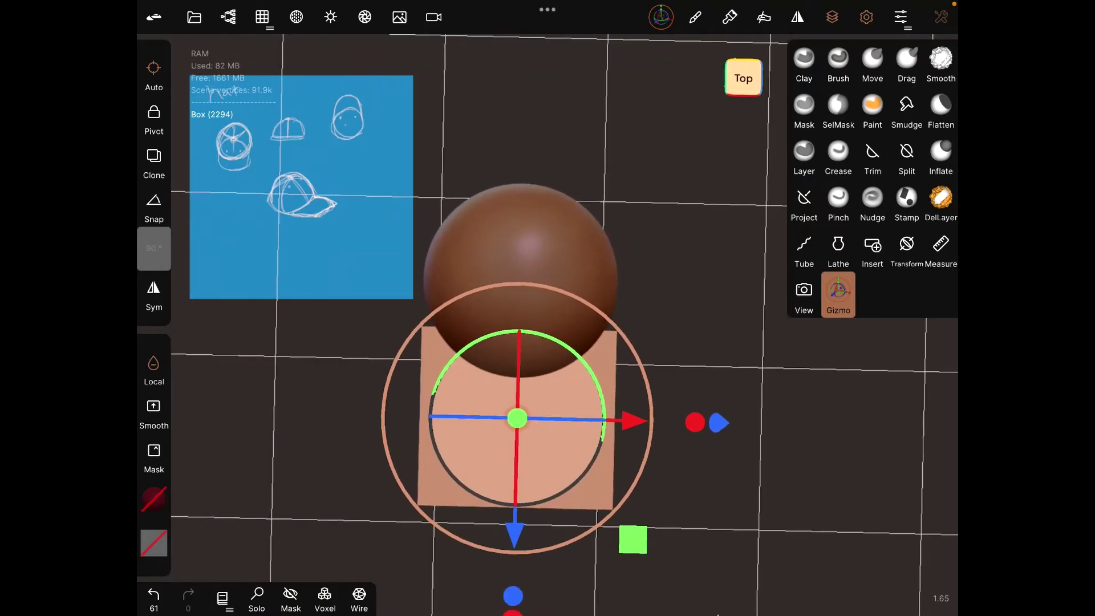
pyautogui.click(229, 17)
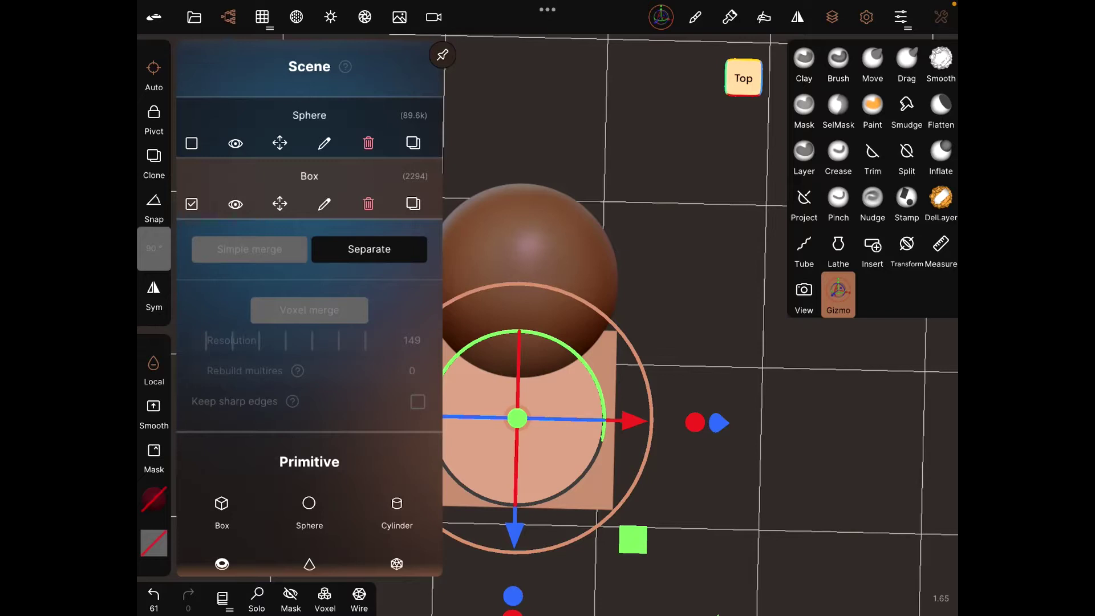
pyautogui.click(235, 143)
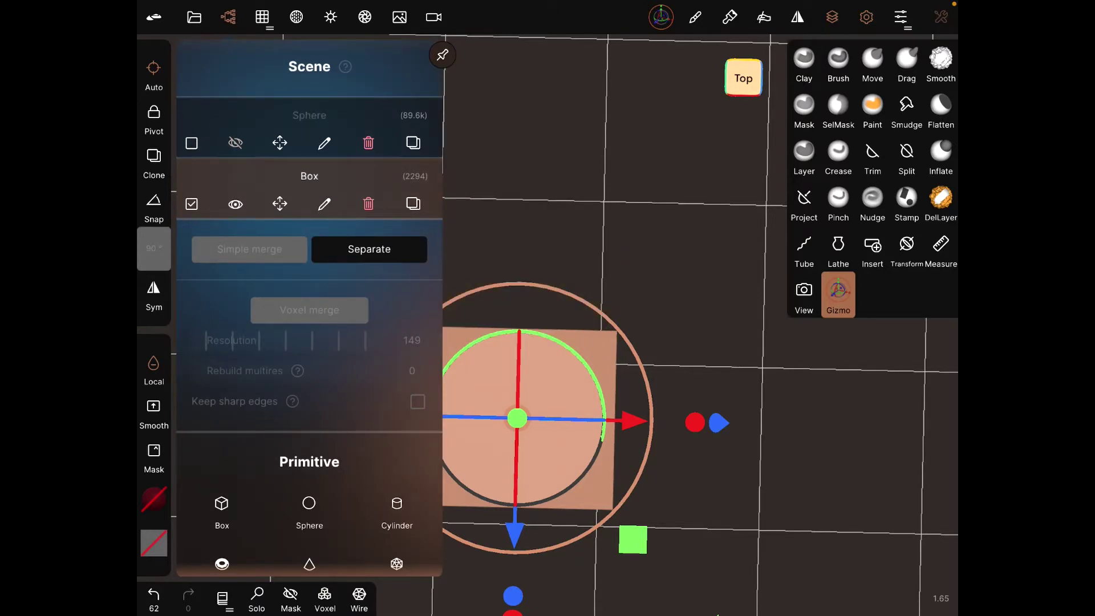
pyautogui.click(191, 143)
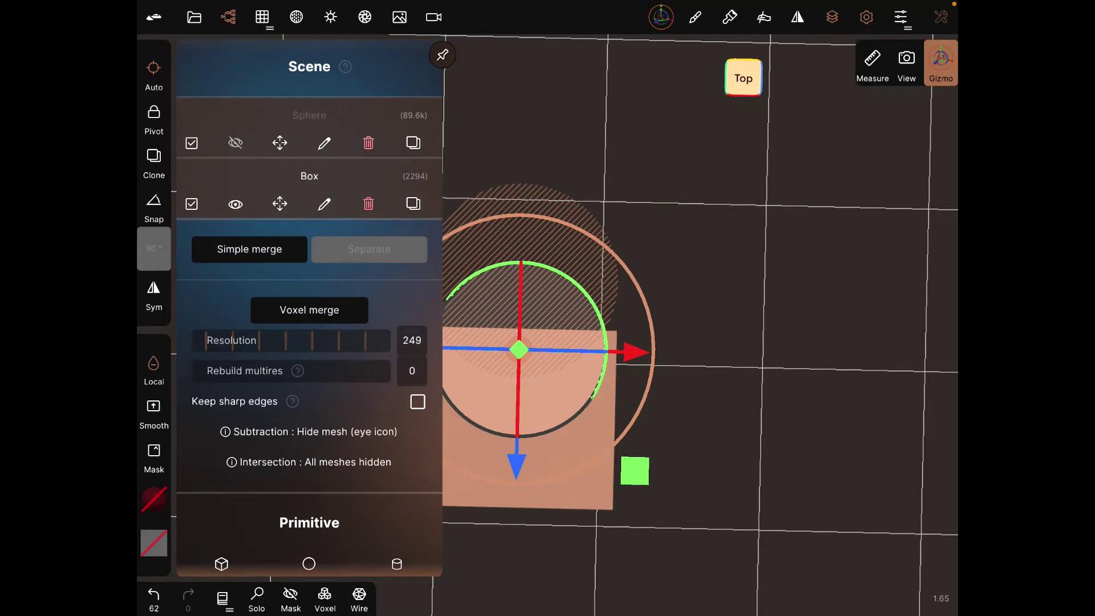
pyautogui.click(229, 17)
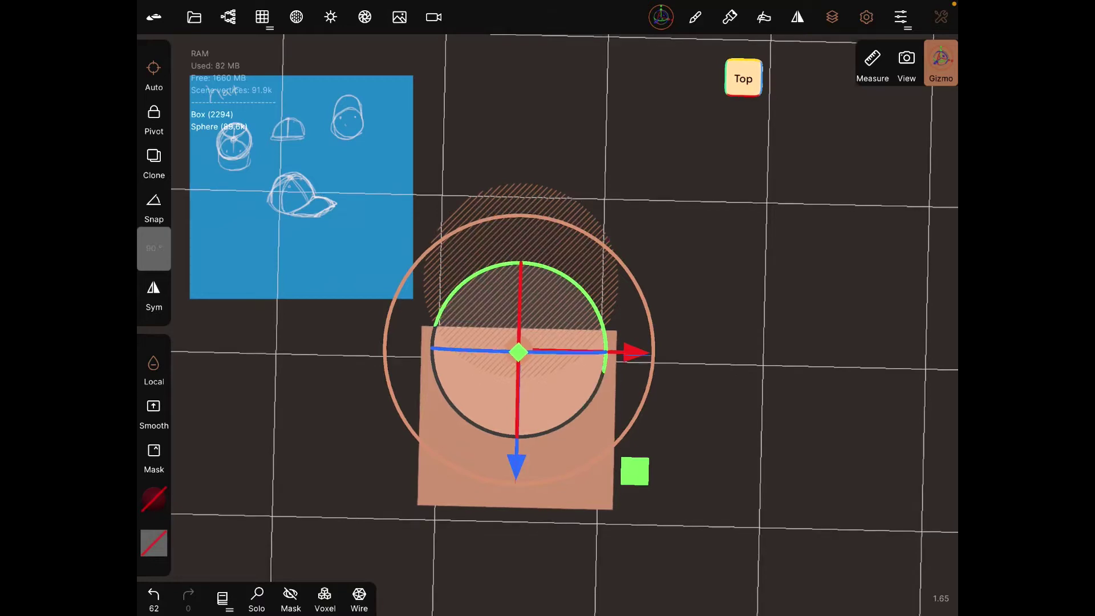
pyautogui.click(695, 16)
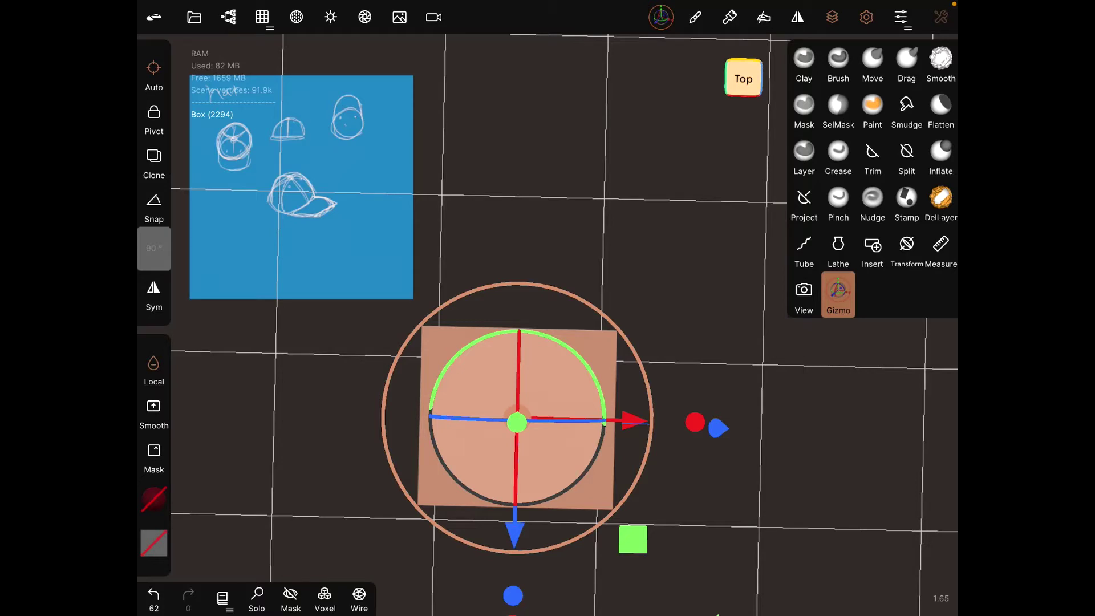
pyautogui.click(804, 110)
# Check the sphere in the Scene list and frame the slab straight from above
pyautogui.click(194, 16)
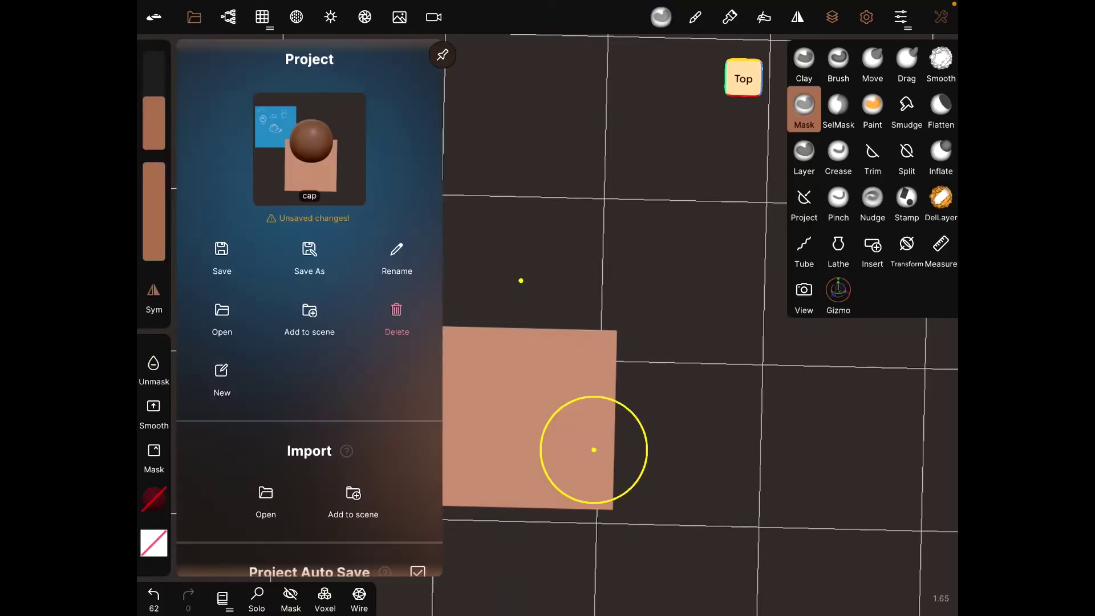
pyautogui.click(228, 16)
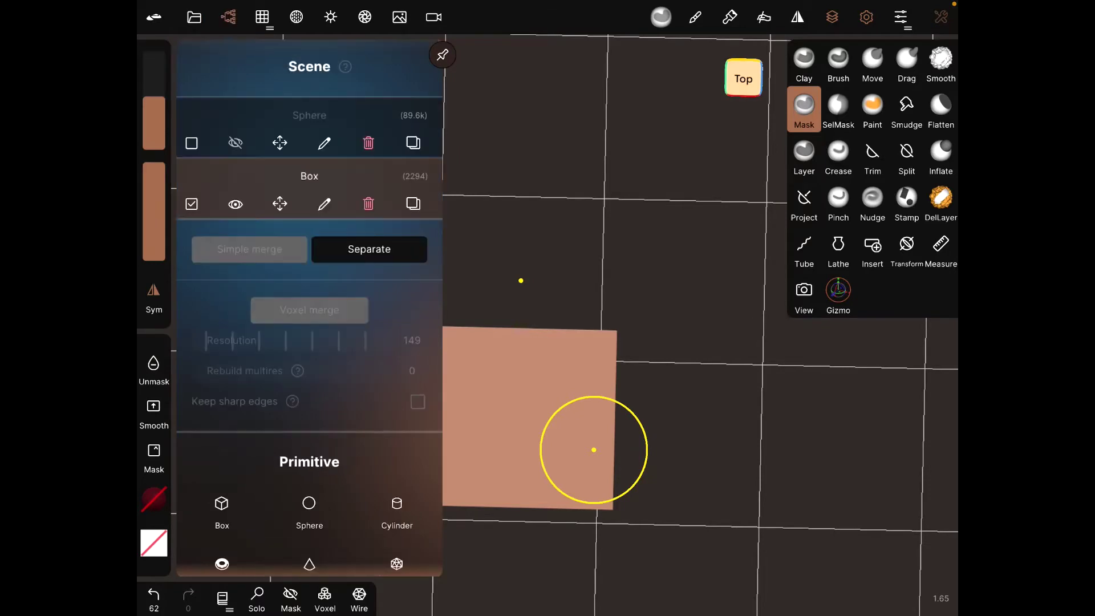
pyautogui.click(192, 142)
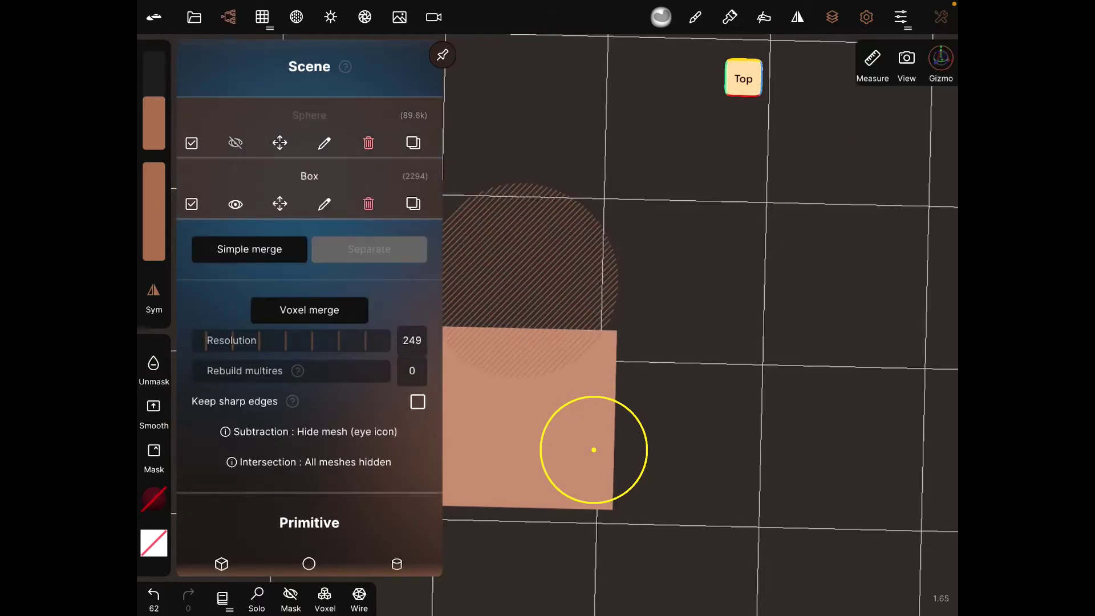
pyautogui.click(594, 449)
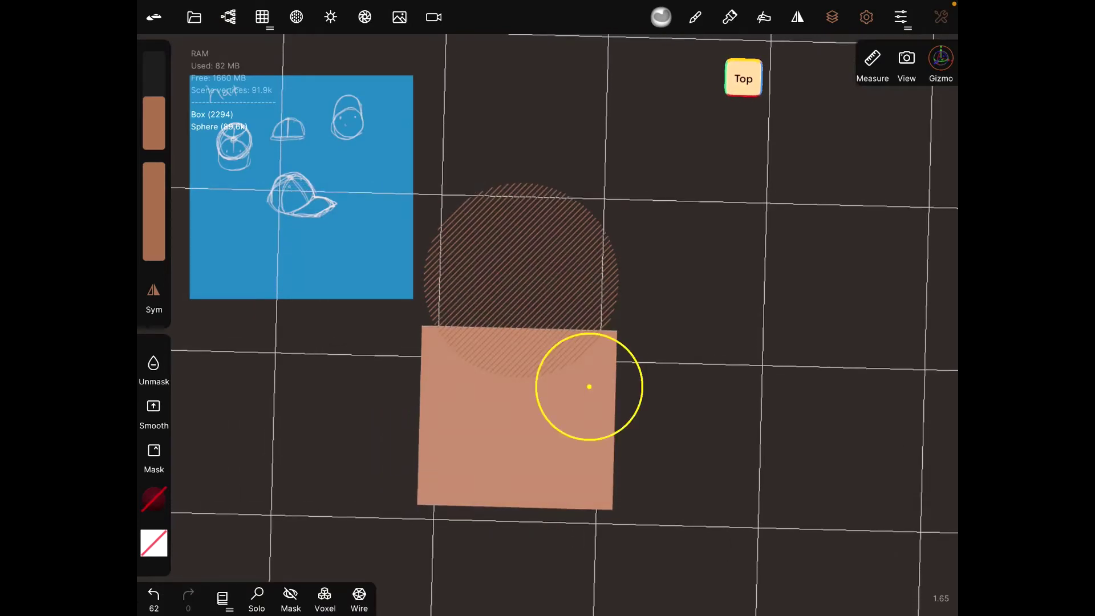
pyautogui.click(743, 78)
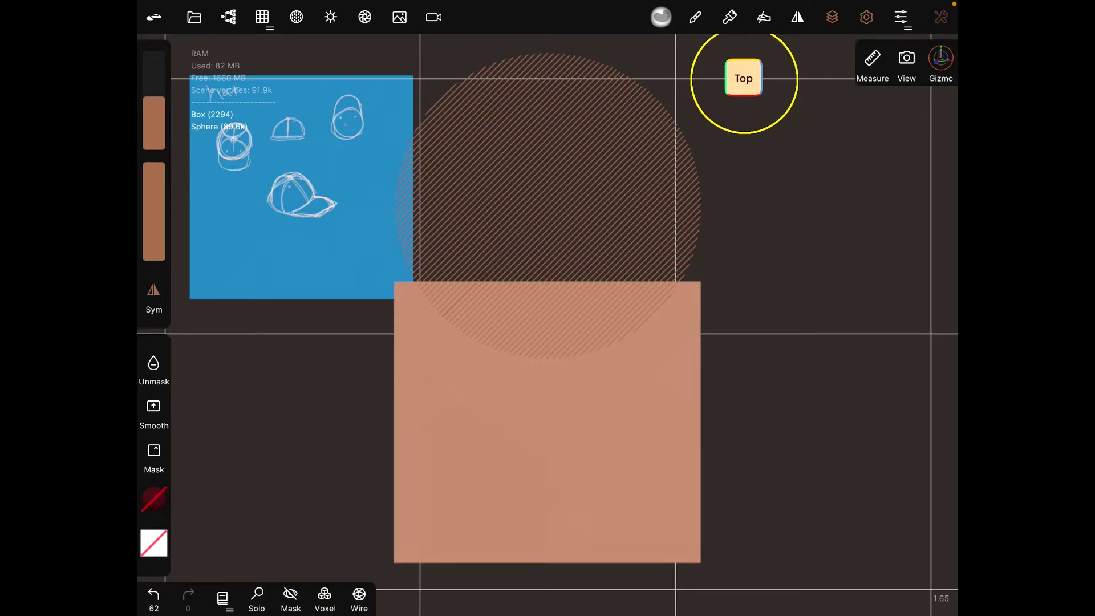
pyautogui.click(228, 16)
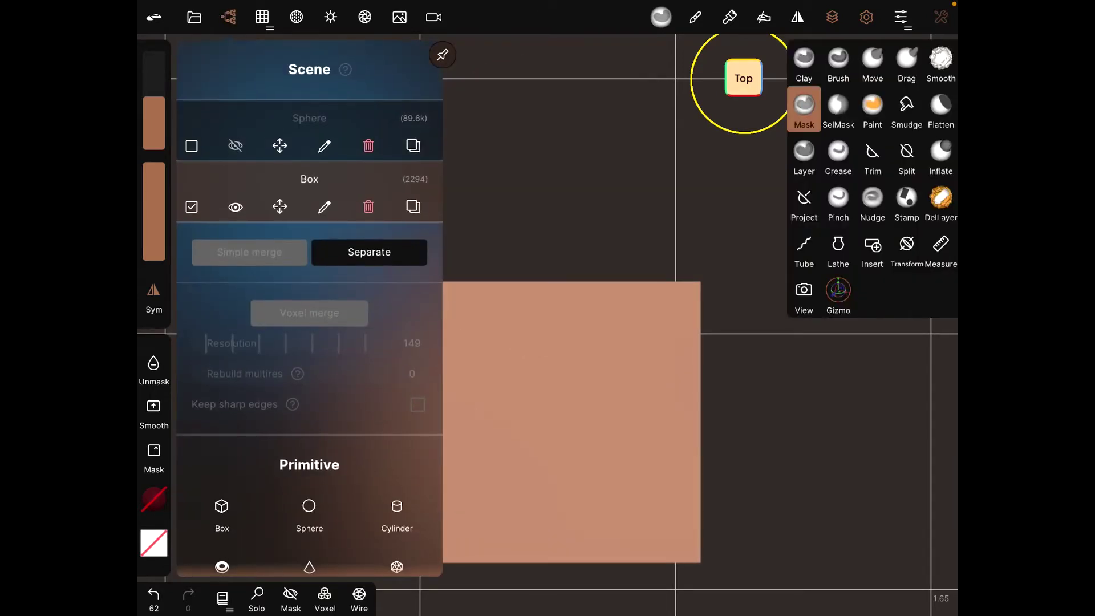
# Paint a mirrored mask outlining the cap panel's curve, sides and bottom, then fill it solid
pyautogui.moveTo(505, 362)
pyautogui.mouseDown()
pyautogui.moveTo(474, 346)
pyautogui.moveTo(513, 359)
pyautogui.mouseUp()
pyautogui.moveTo(420, 314)
pyautogui.mouseDown()
pyautogui.moveTo(428, 367)
pyautogui.moveTo(498, 530)
pyautogui.moveTo(532, 532)
pyautogui.mouseUp()
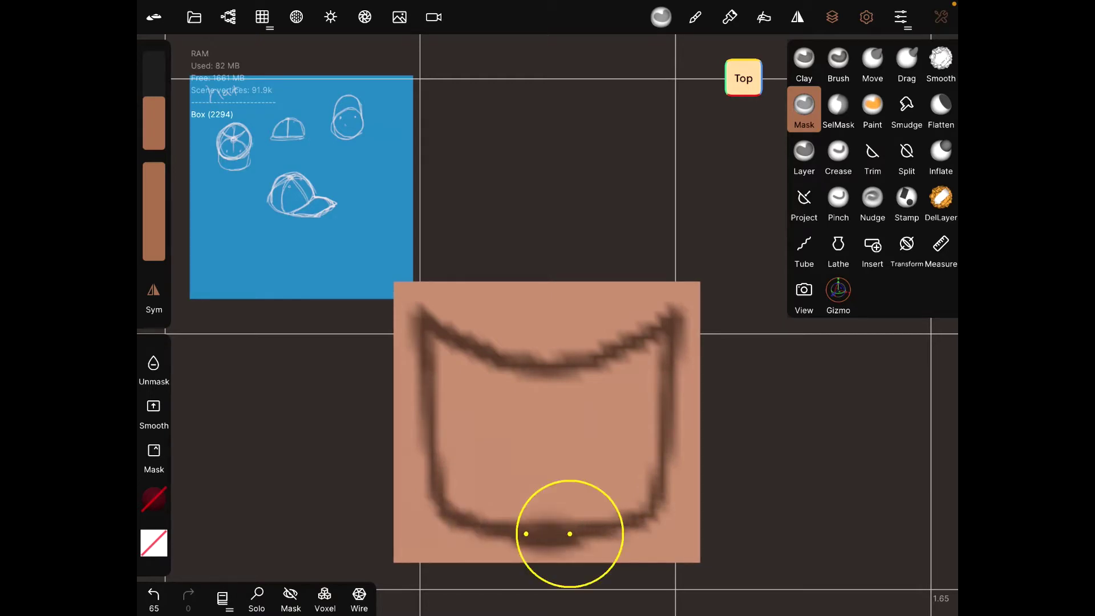
pyautogui.moveTo(428, 443)
pyautogui.mouseDown()
pyautogui.moveTo(466, 525)
pyautogui.moveTo(440, 429)
pyautogui.moveTo(476, 374)
pyautogui.moveTo(461, 369)
pyautogui.moveTo(477, 477)
pyautogui.moveTo(486, 430)
pyautogui.moveTo(539, 485)
pyautogui.mouseUp()
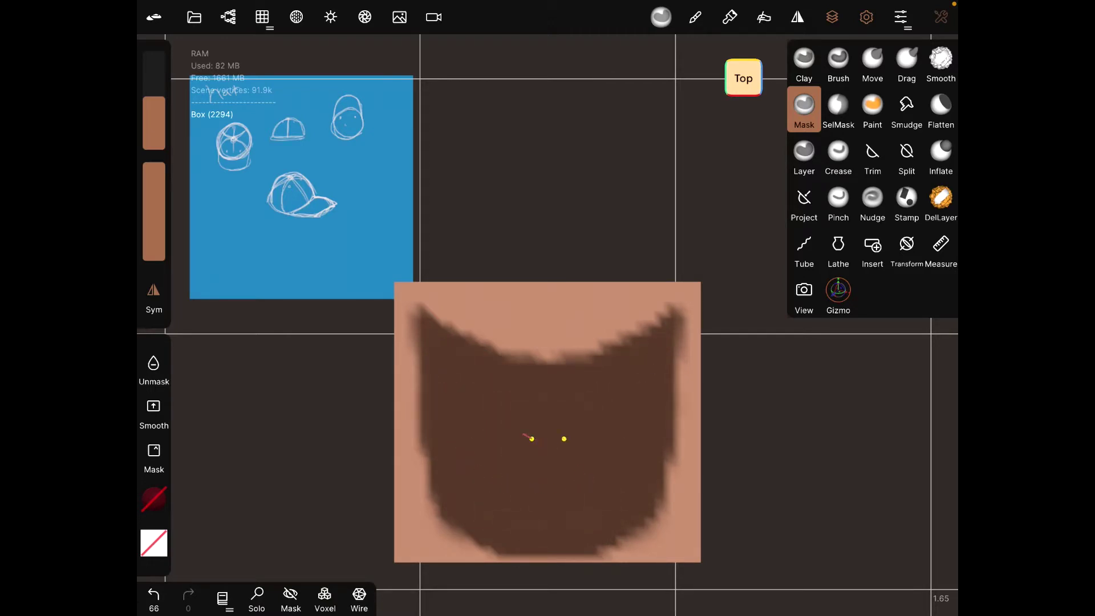
pyautogui.moveTo(531, 438)
pyautogui.mouseDown()
pyautogui.moveTo(547, 402)
pyautogui.moveTo(592, 398)
pyautogui.mouseUp()
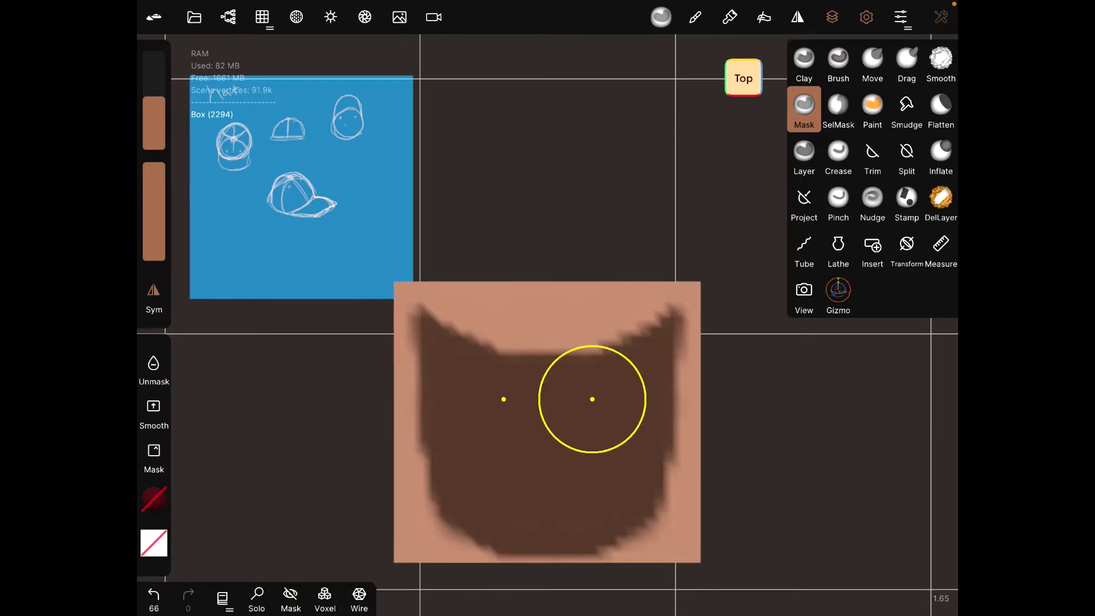
# Trim a curved scoop out of the slab's top edge with the Lasso option, undoing the bad notch cuts
pyautogui.click(873, 154)
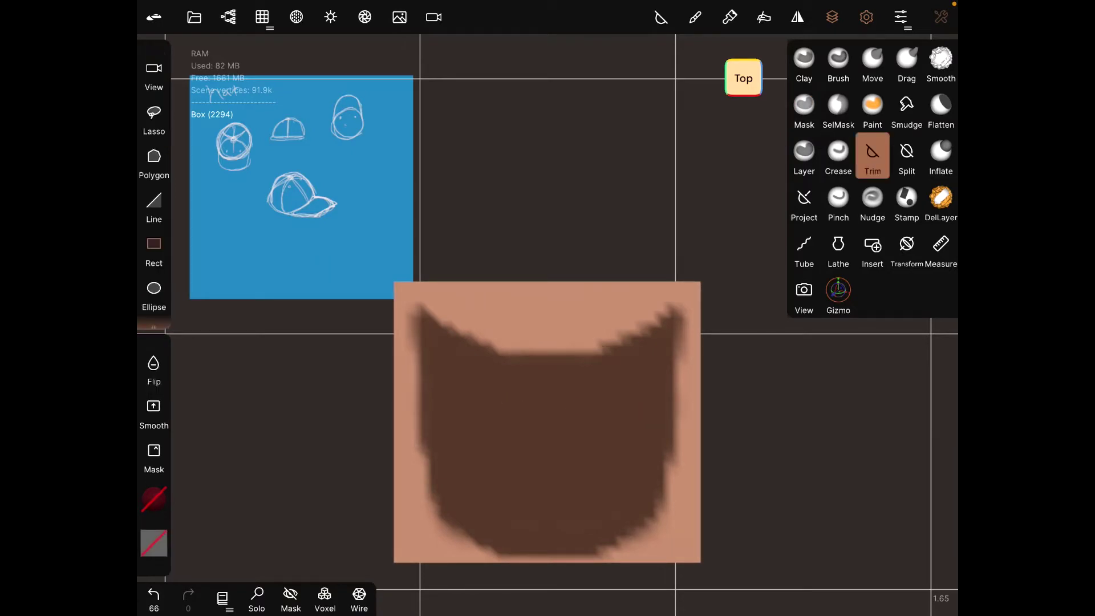
pyautogui.scroll(-2, 154, 181)
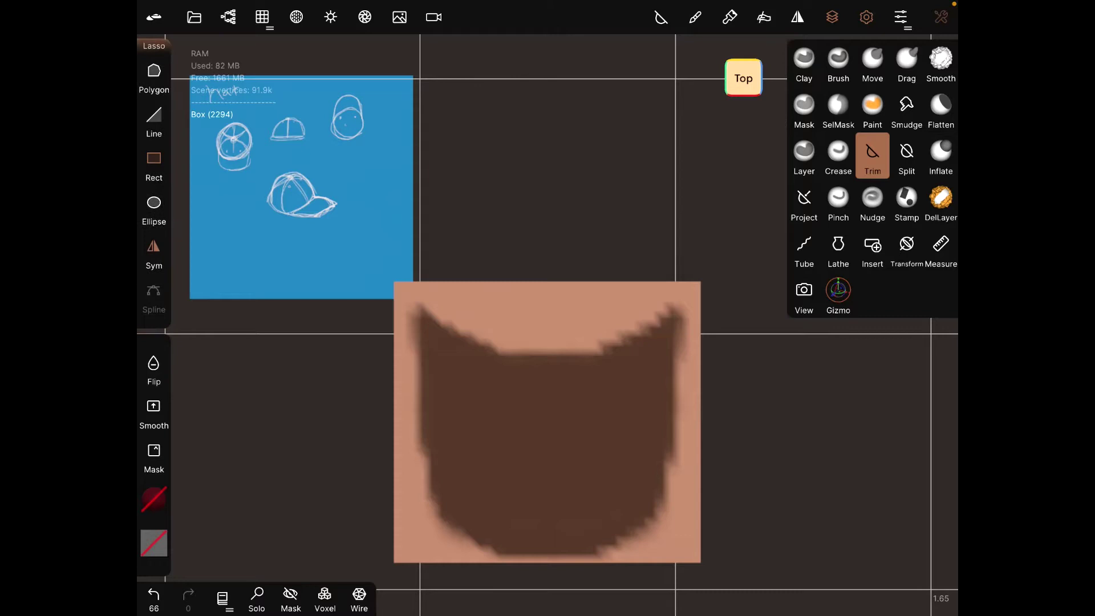
pyautogui.moveTo(553, 234)
pyautogui.mouseDown()
pyautogui.moveTo(430, 298)
pyautogui.moveTo(423, 206)
pyautogui.mouseUp()
pyautogui.scroll(2, 154, 180)
pyautogui.click(154, 111)
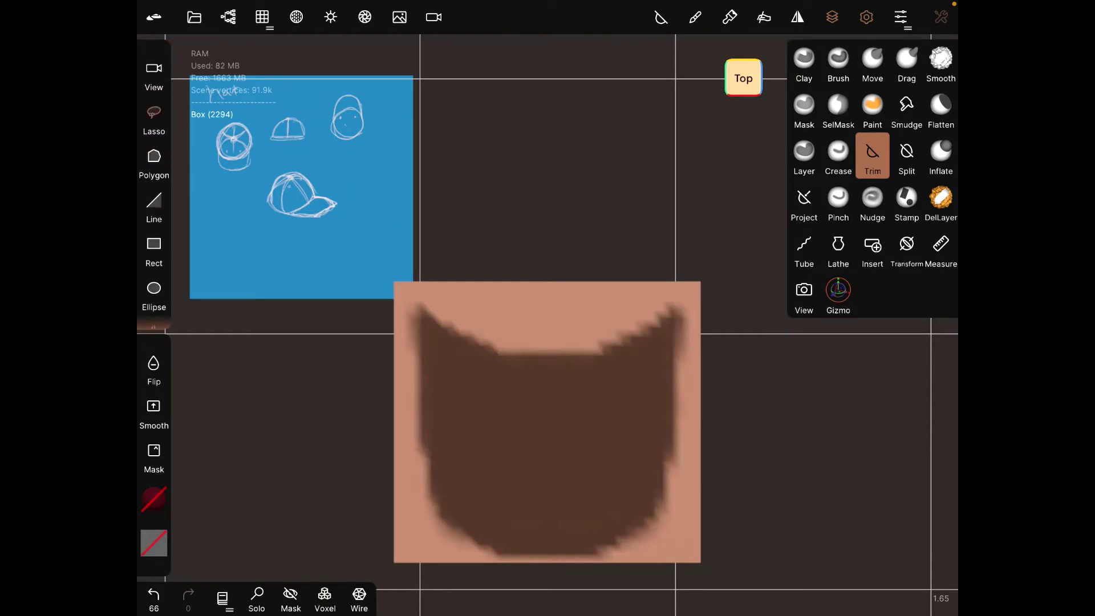
pyautogui.scroll(-2, 154, 179)
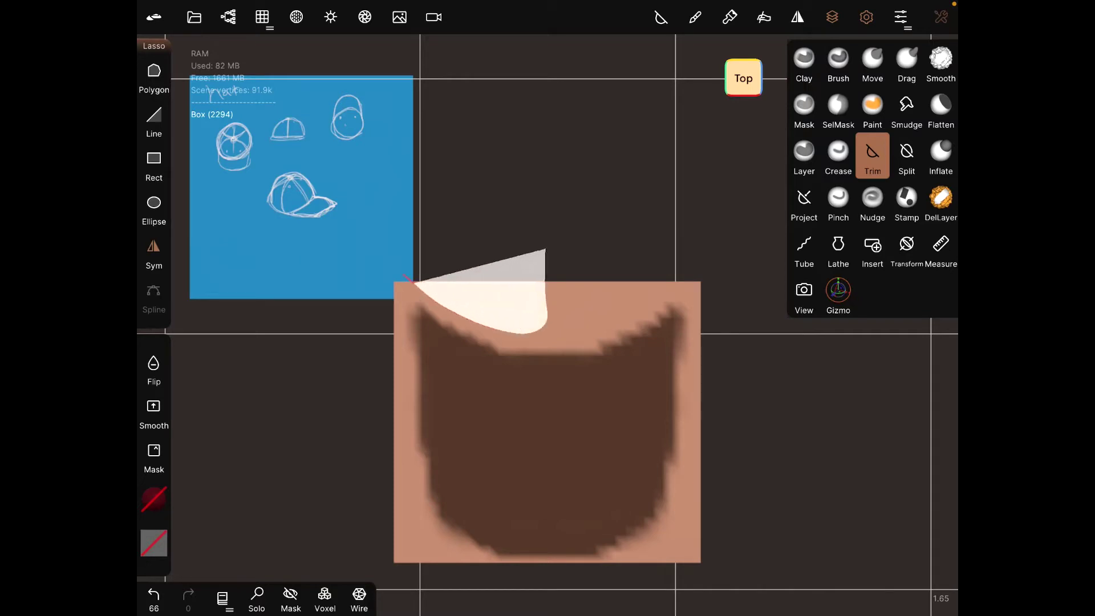
pyautogui.moveTo(545, 256); pyautogui.dragTo(385, 257)
pyautogui.hotkey('ctrl', 'z')
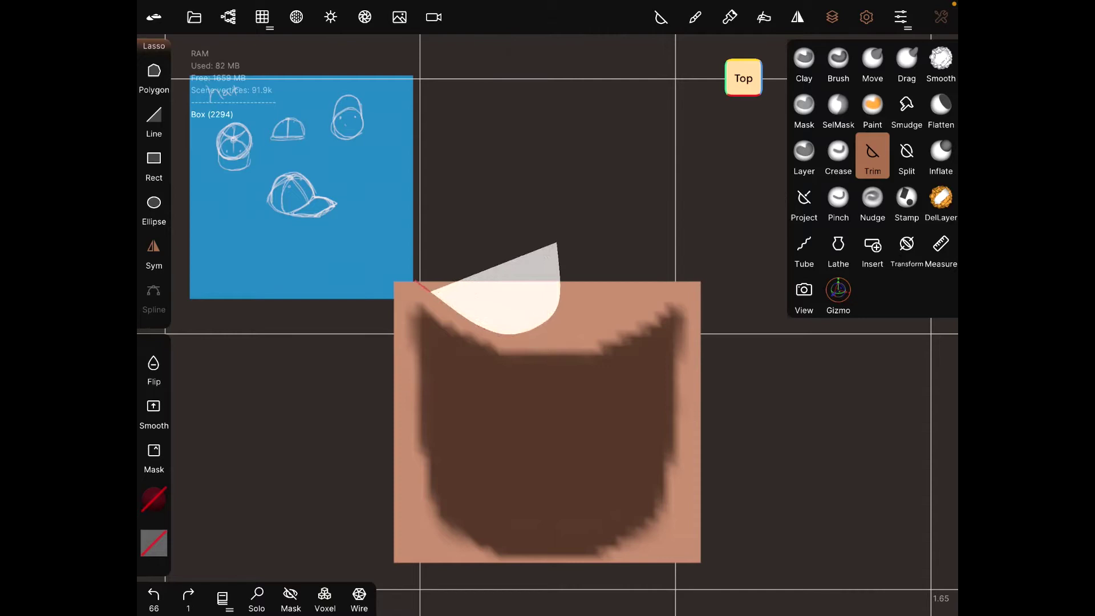
pyautogui.moveTo(533, 329); pyautogui.dragTo(419, 287)
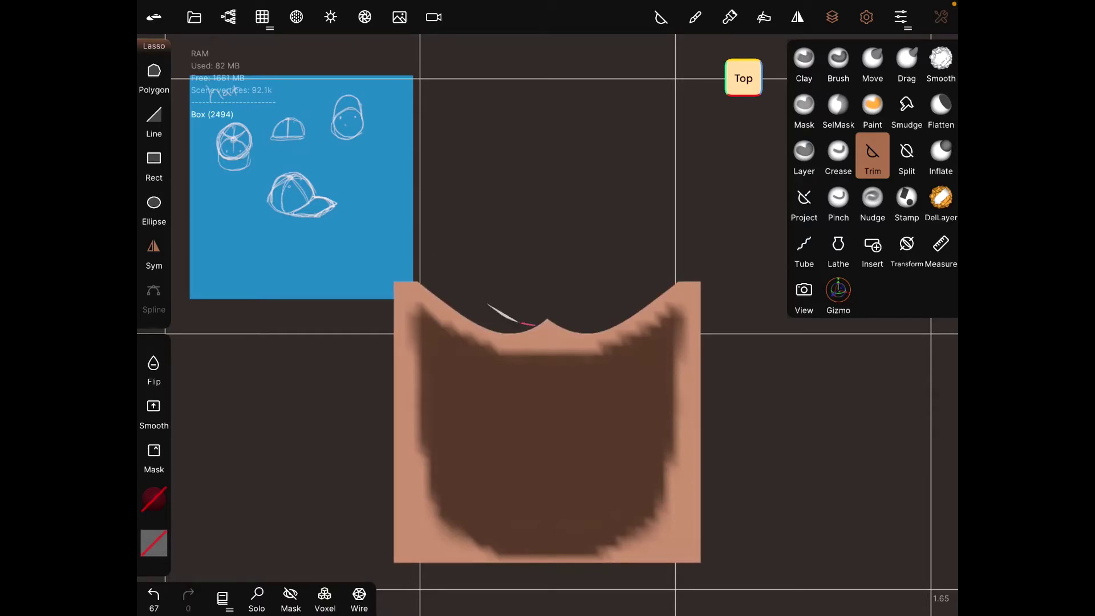
pyautogui.moveTo(535, 325); pyautogui.dragTo(599, 315)
pyautogui.moveTo(489, 318); pyautogui.dragTo(486, 317)
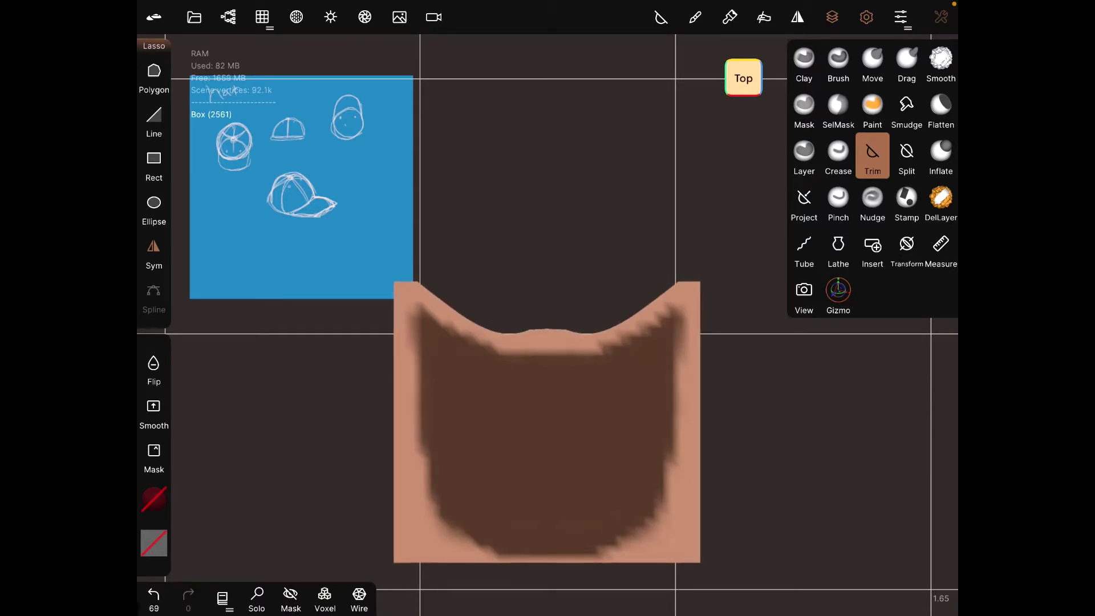
pyautogui.click(153, 594)
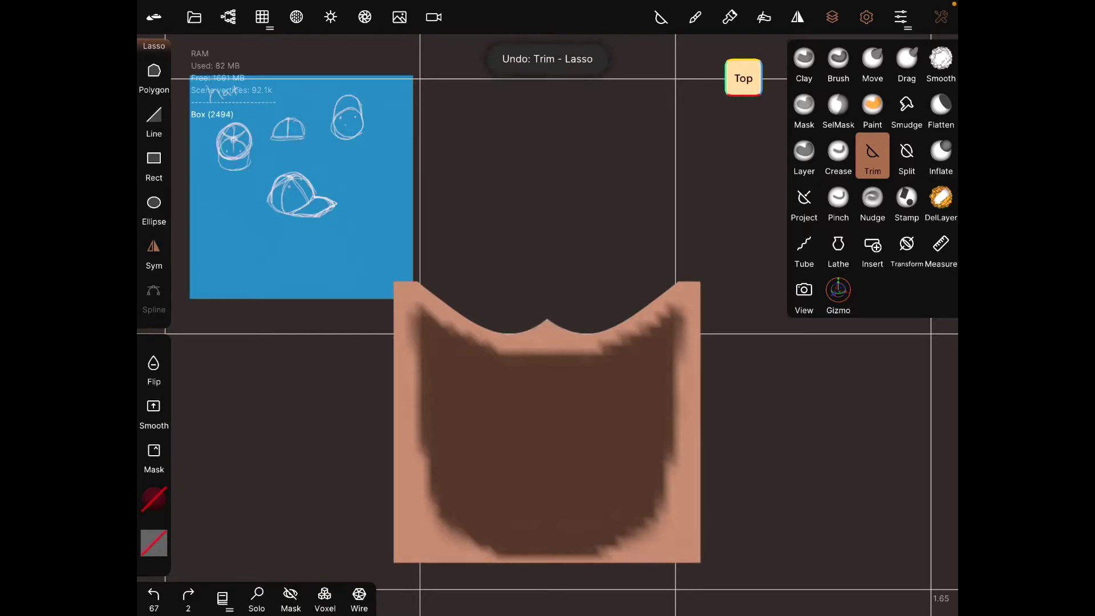
pyautogui.click(152, 594)
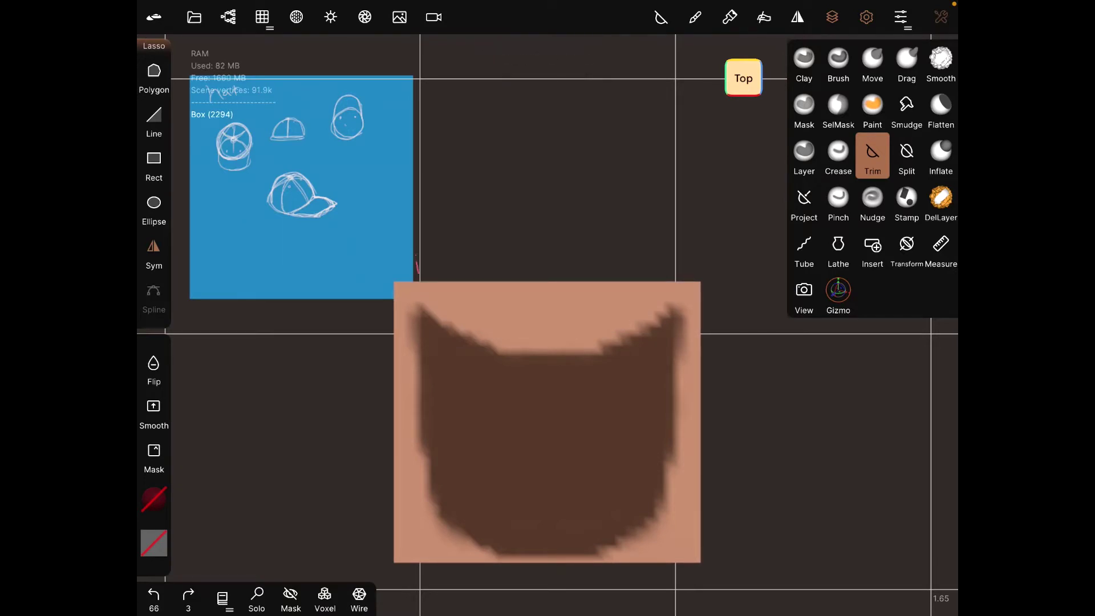
pyautogui.moveTo(430, 295)
pyautogui.mouseDown()
pyautogui.moveTo(609, 329)
pyautogui.moveTo(692, 240)
pyautogui.mouseUp()
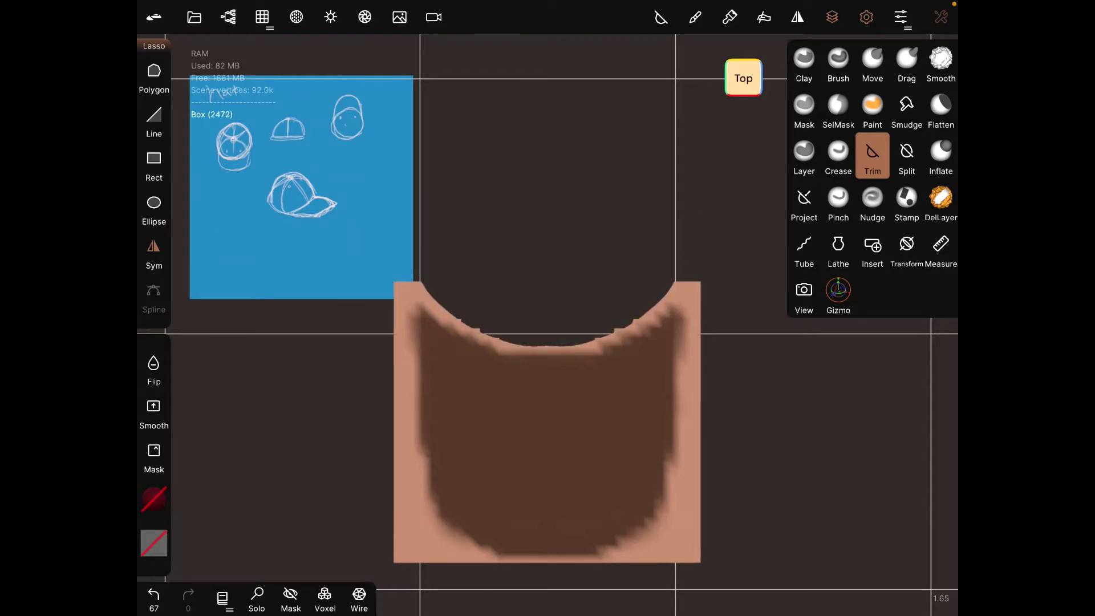
# Trim away the side strips outside the mask, undoing the cut that removed the corners
pyautogui.moveTo(412, 266); pyautogui.dragTo(467, 561)
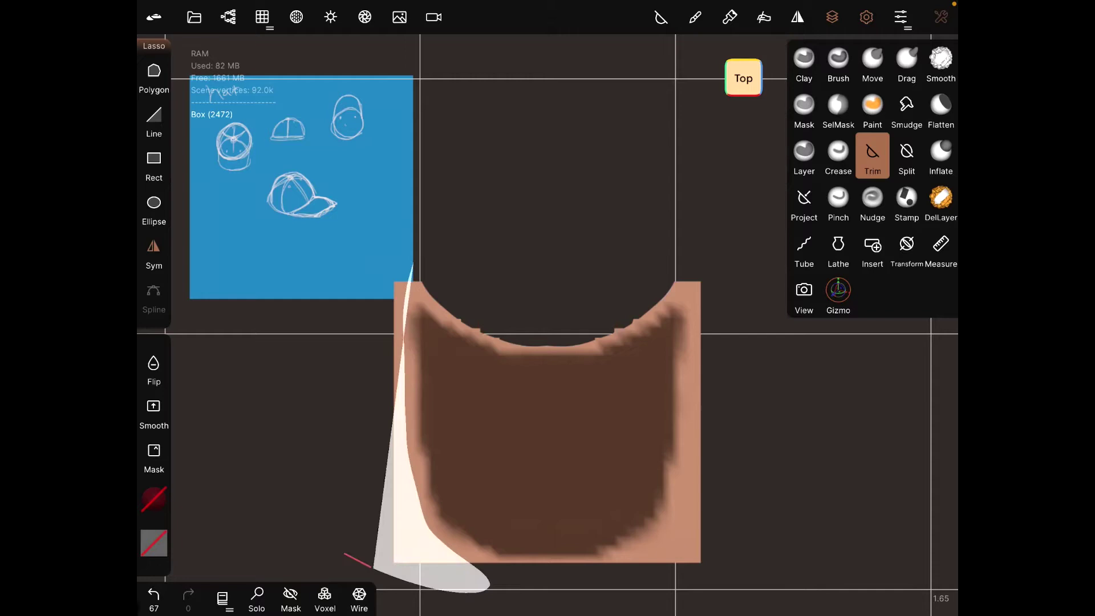
pyautogui.moveTo(467, 561); pyautogui.dragTo(410, 251)
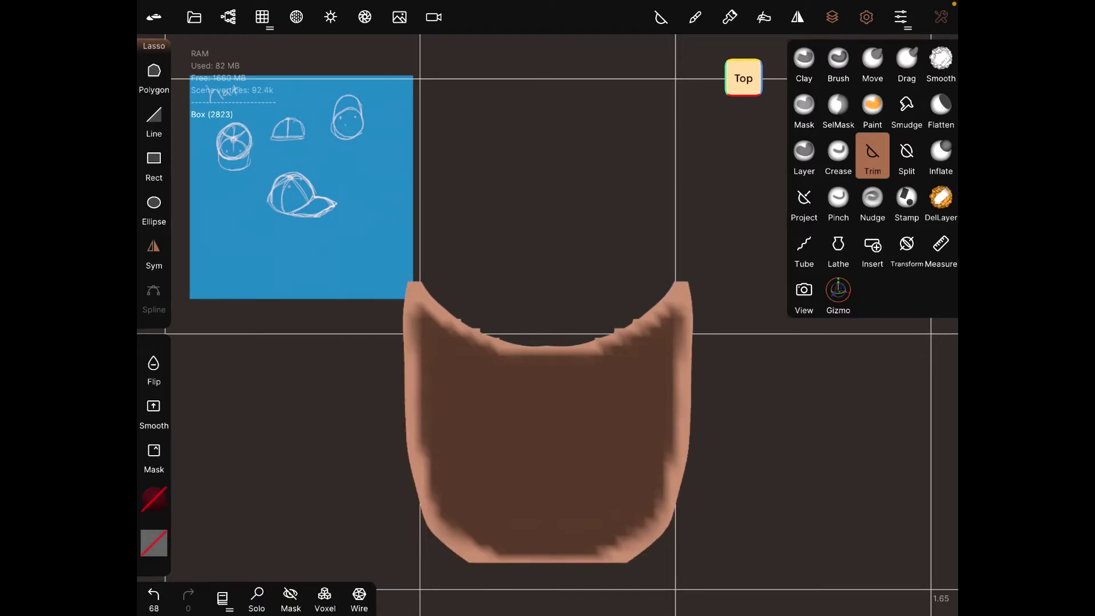
pyautogui.moveTo(766, 470); pyautogui.dragTo(730, 477)
pyautogui.moveTo(435, 248); pyautogui.dragTo(394, 567)
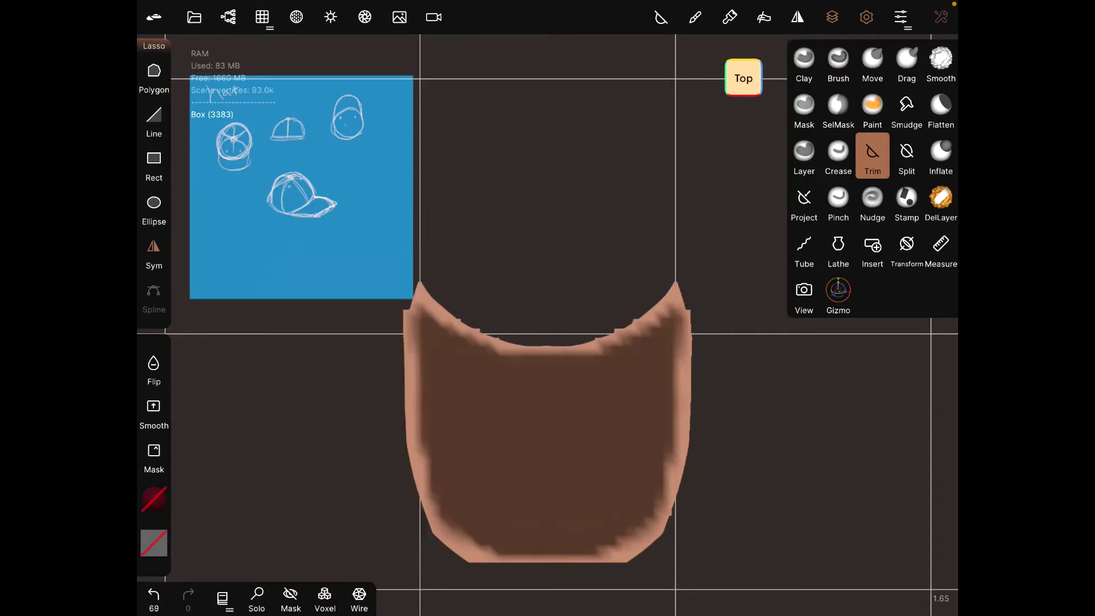
pyautogui.hotkey('ctrl', 'z')
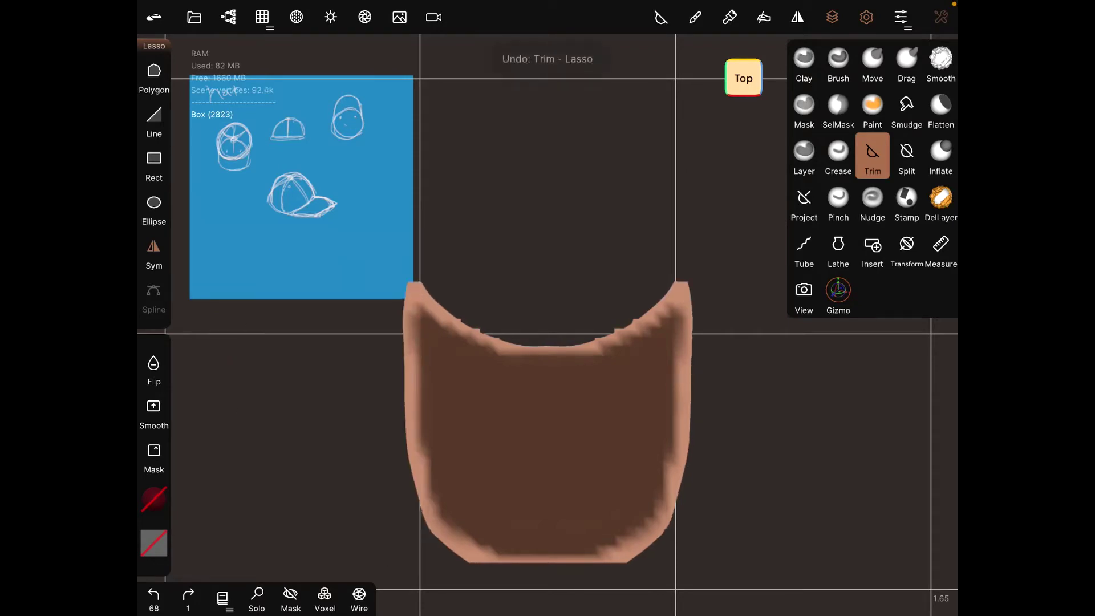
pyautogui.click(793, 501)
pyautogui.click(941, 62)
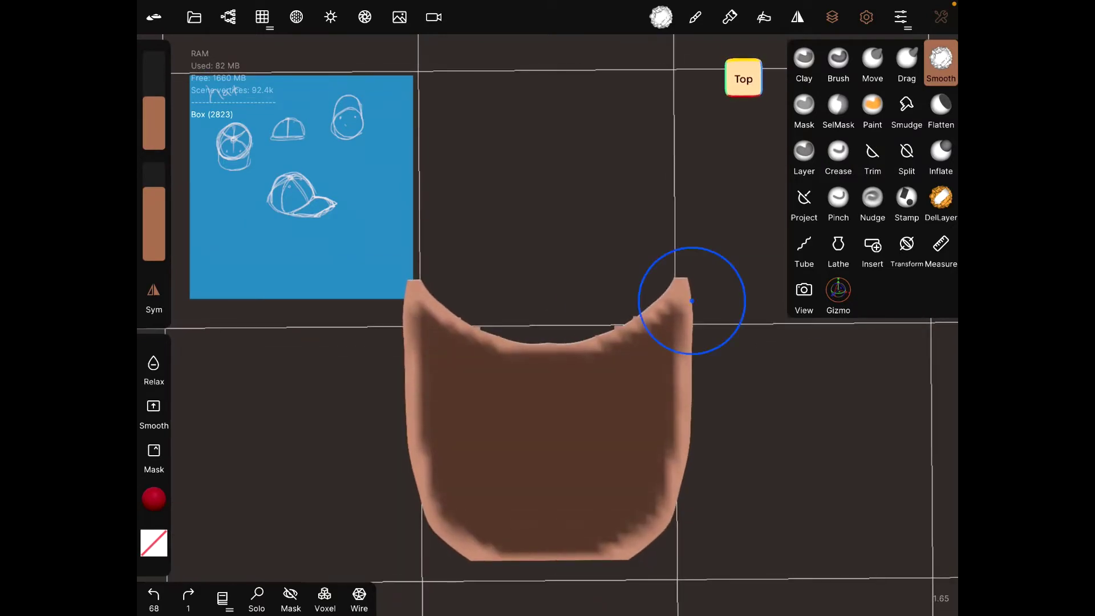
# Smooth along the trimmed panel's top edge from an angled view
pyautogui.moveTo(660, 286); pyautogui.dragTo(590, 480)
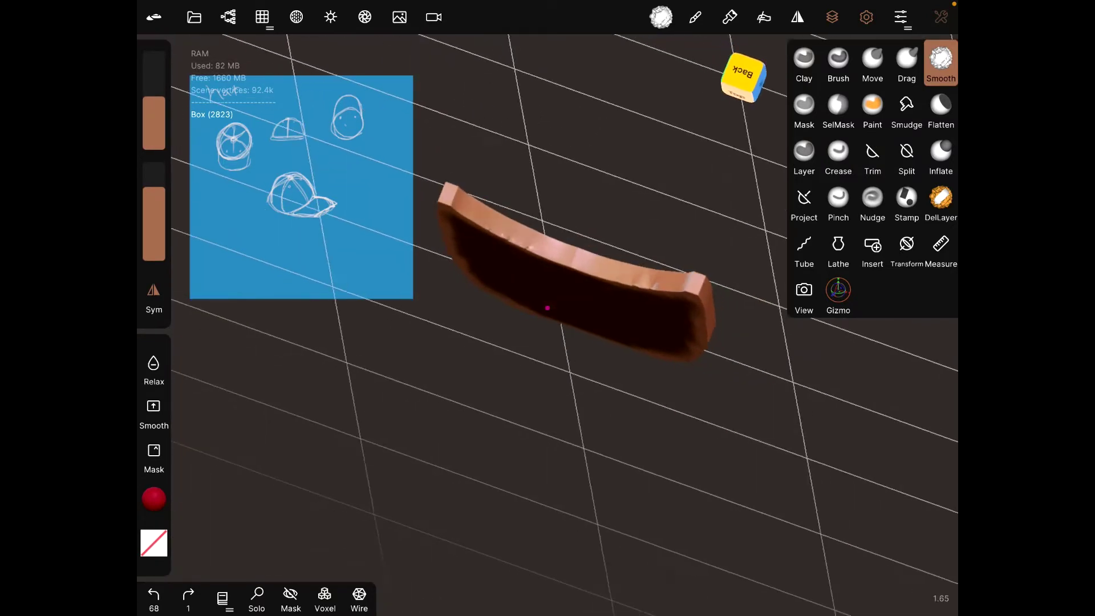
pyautogui.moveTo(510, 243); pyautogui.dragTo(631, 286)
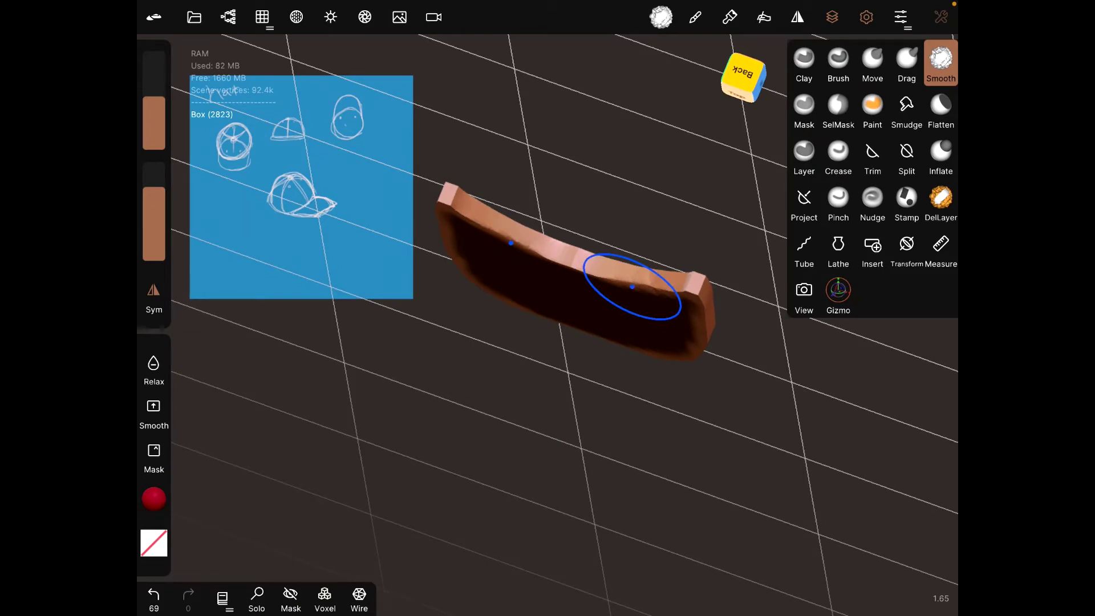
# Erase the dark mask from the brim with Unmask, viewed from the top
pyautogui.click(804, 109)
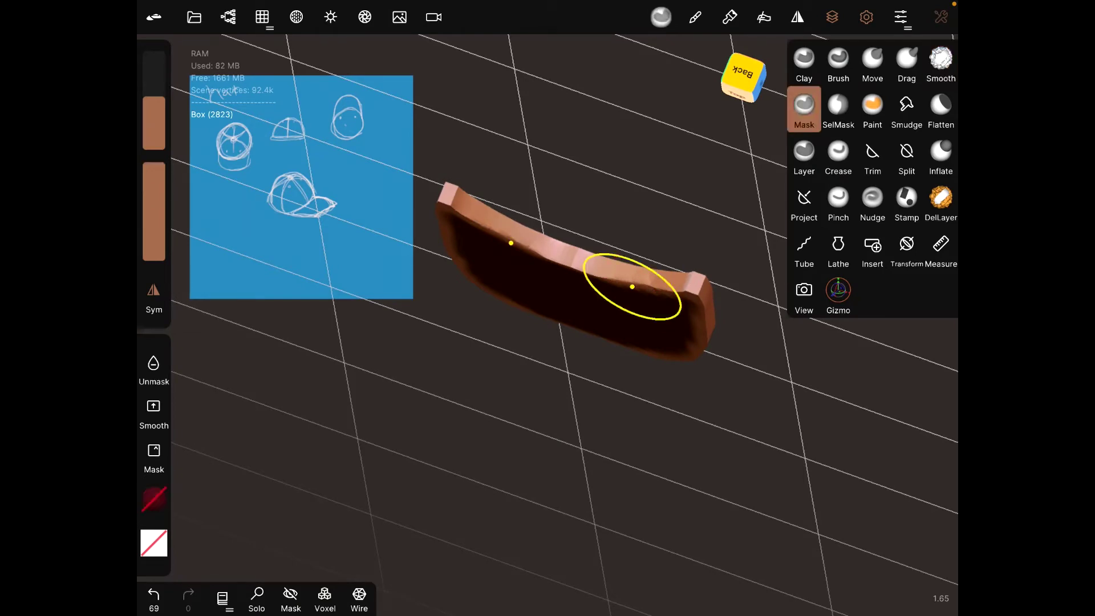
pyautogui.moveTo(631, 287); pyautogui.dragTo(744, 253)
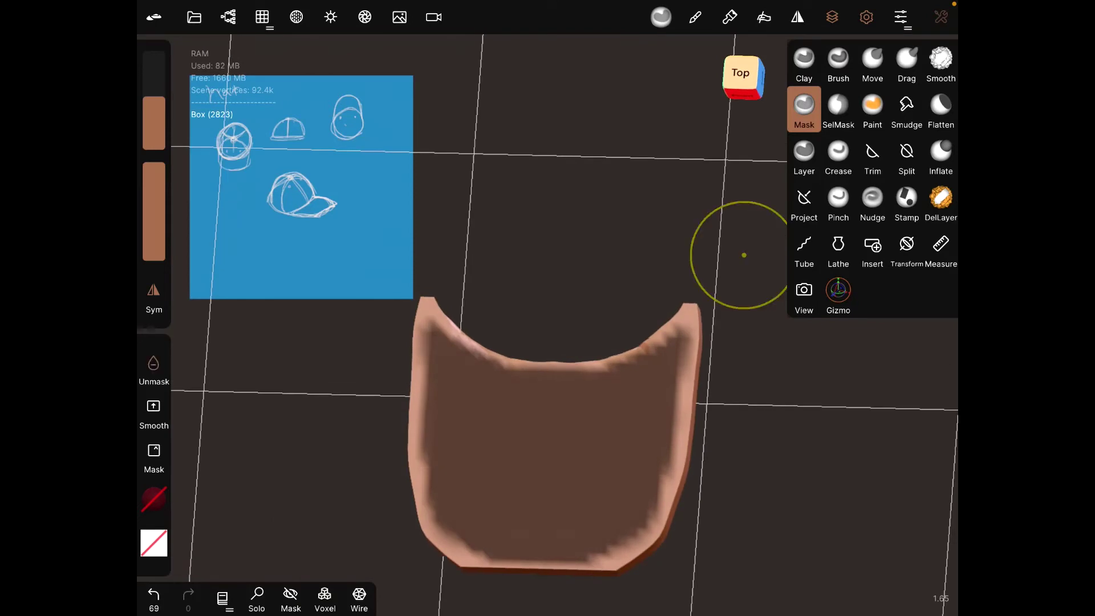
pyautogui.moveTo(620, 463)
pyautogui.mouseDown()
pyautogui.moveTo(597, 493)
pyautogui.moveTo(784, 504)
pyautogui.mouseUp()
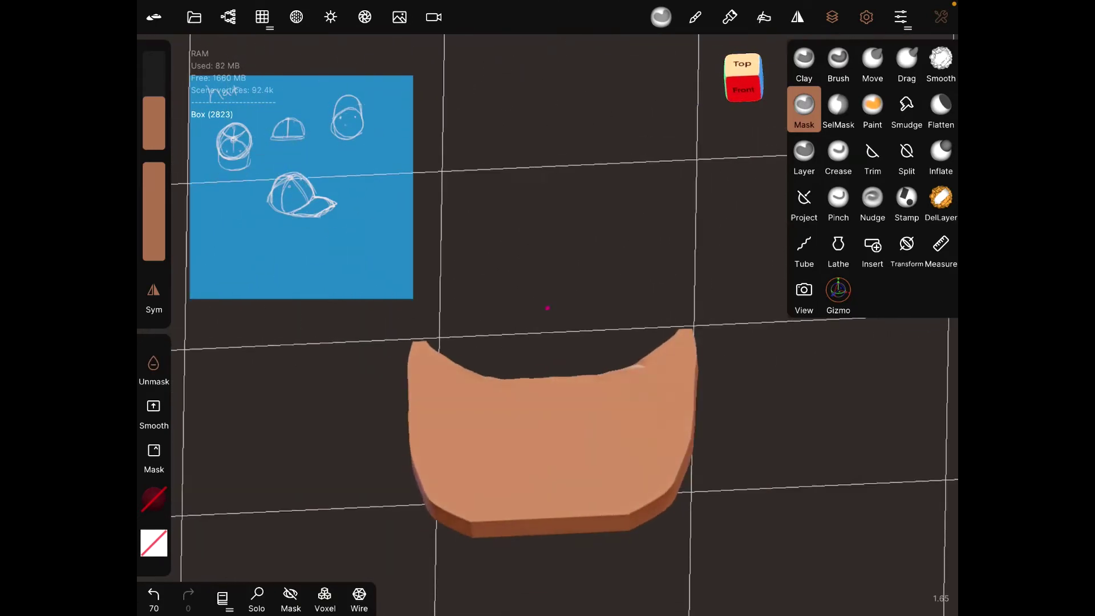
# Smooth the brim's edges and top corners at about 42% intensity, undoing one bad stroke
pyautogui.click(940, 60)
pyautogui.moveTo(444, 547)
pyautogui.mouseDown()
pyautogui.moveTo(417, 513)
pyautogui.moveTo(423, 305)
pyautogui.mouseUp()
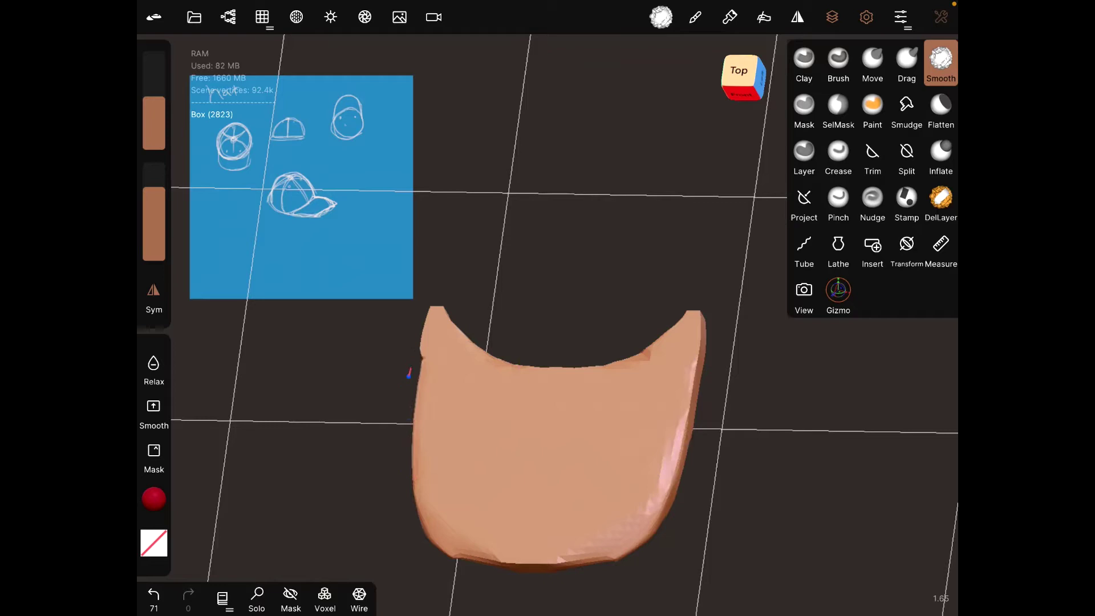
pyautogui.moveTo(409, 373)
pyautogui.mouseDown()
pyautogui.moveTo(423, 362)
pyautogui.moveTo(406, 403)
pyautogui.mouseUp()
pyautogui.moveTo(154, 189); pyautogui.dragTo(154, 224)
pyautogui.moveTo(405, 403); pyautogui.dragTo(779, 379)
pyautogui.hotkey('ctrl', 'z')
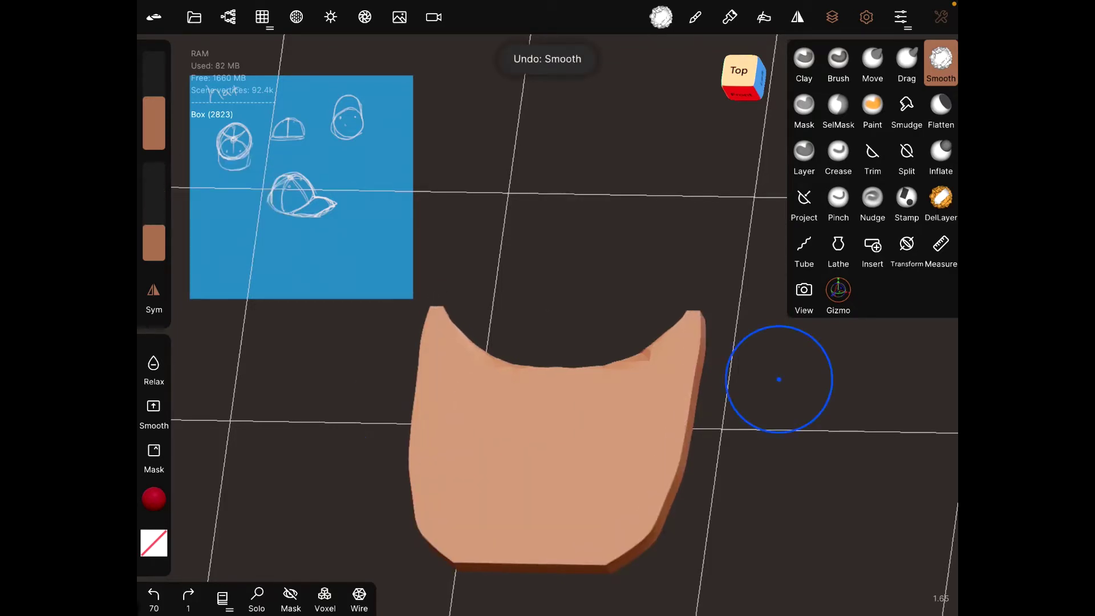
pyautogui.moveTo(700, 372)
pyautogui.mouseDown()
pyautogui.moveTo(669, 475)
pyautogui.moveTo(567, 370)
pyautogui.mouseUp()
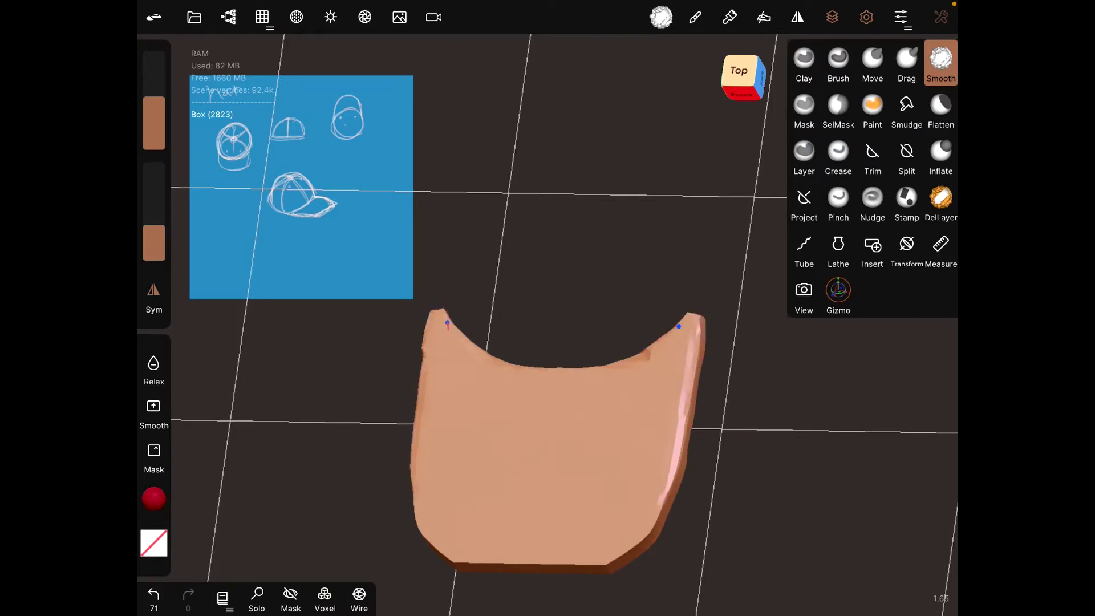
pyautogui.moveTo(447, 324)
pyautogui.mouseDown()
pyautogui.moveTo(452, 361)
pyautogui.moveTo(409, 509)
pyautogui.moveTo(631, 560)
pyautogui.mouseUp()
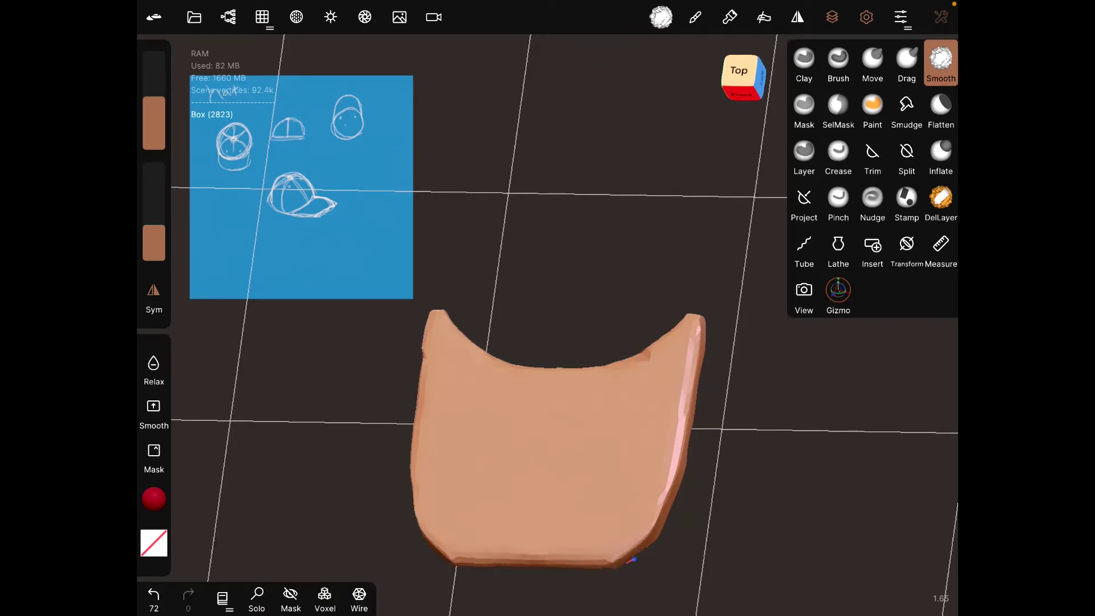
pyautogui.moveTo(654, 525)
pyautogui.mouseDown()
pyautogui.moveTo(691, 359)
pyautogui.moveTo(649, 530)
pyautogui.mouseUp()
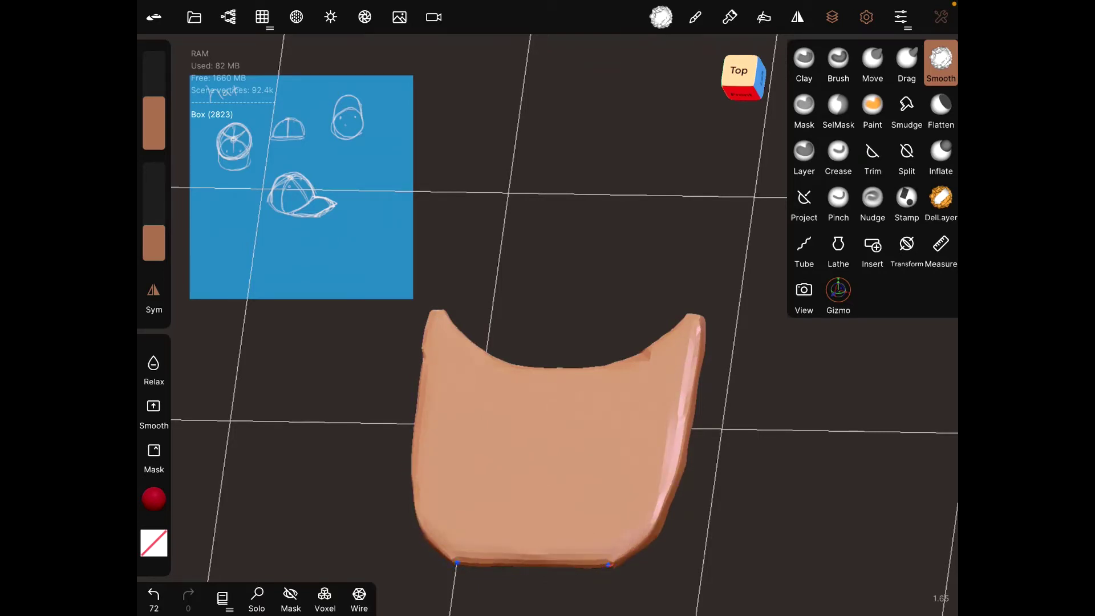
# Soften the brim's left edge, right corners and curved inner edge from below
pyautogui.moveTo(607, 562)
pyautogui.mouseDown()
pyautogui.moveTo(547, 308)
pyautogui.moveTo(530, 306)
pyautogui.mouseUp()
pyautogui.moveTo(437, 305); pyautogui.dragTo(349, 311)
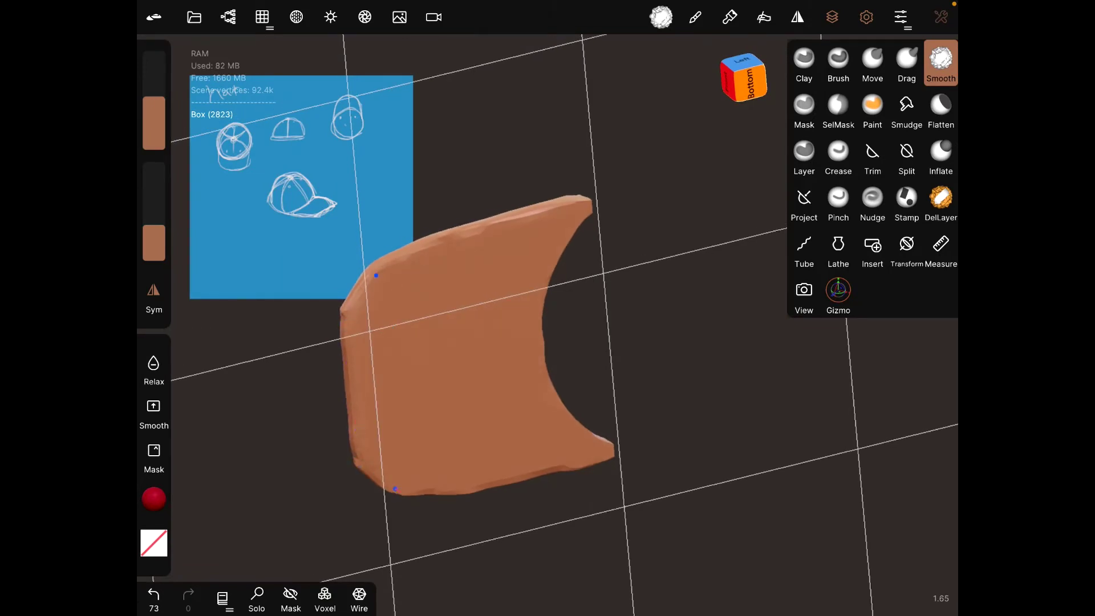
pyautogui.moveTo(569, 210); pyautogui.dragTo(576, 203)
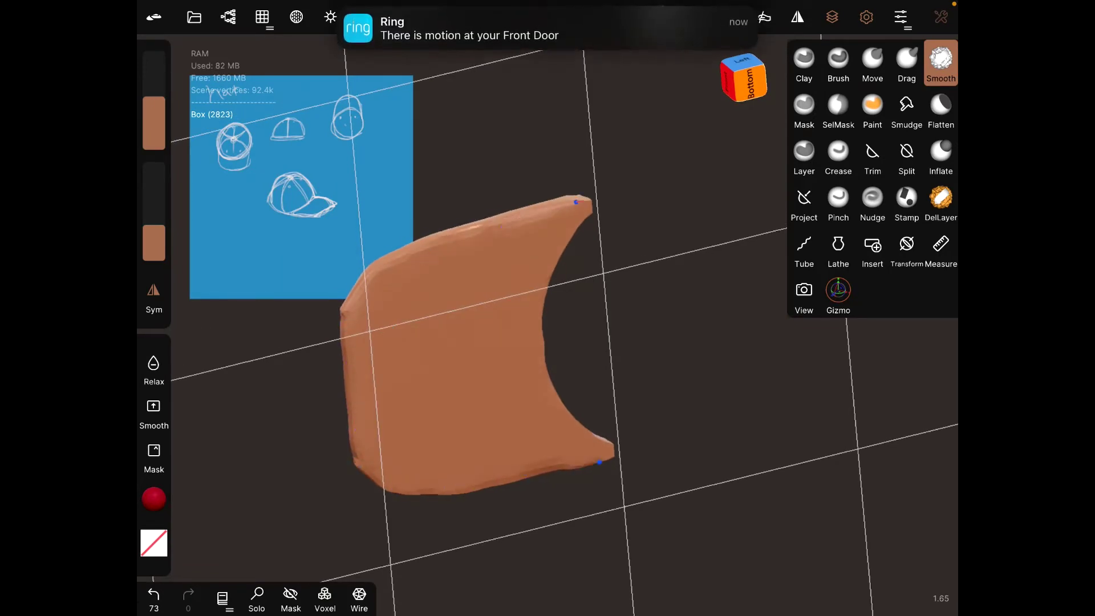
pyautogui.moveTo(564, 246); pyautogui.dragTo(571, 224)
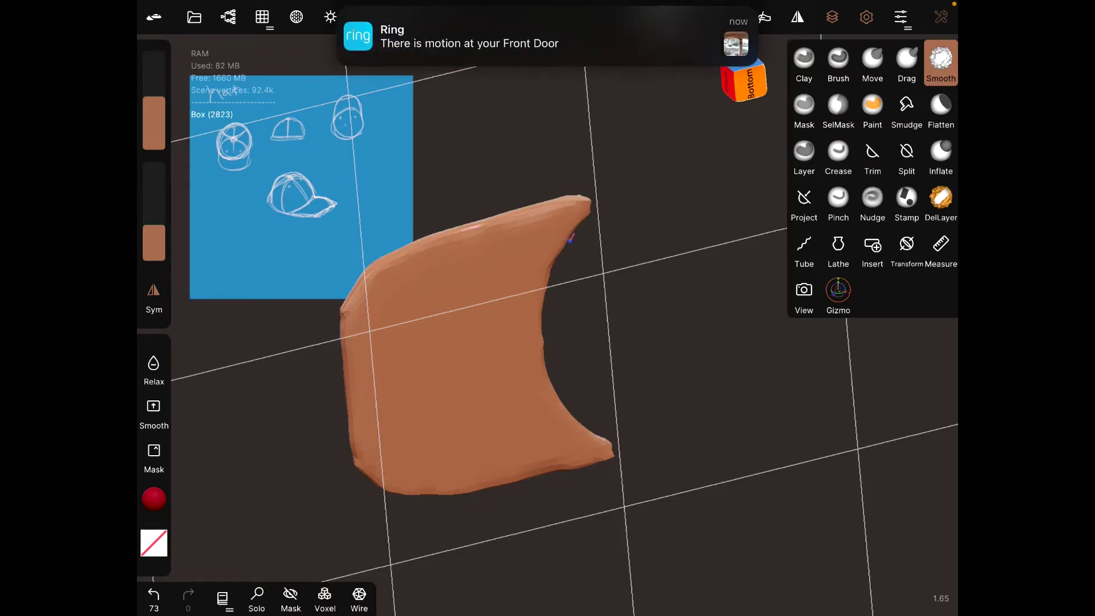
pyautogui.moveTo(626, 441); pyautogui.dragTo(587, 465)
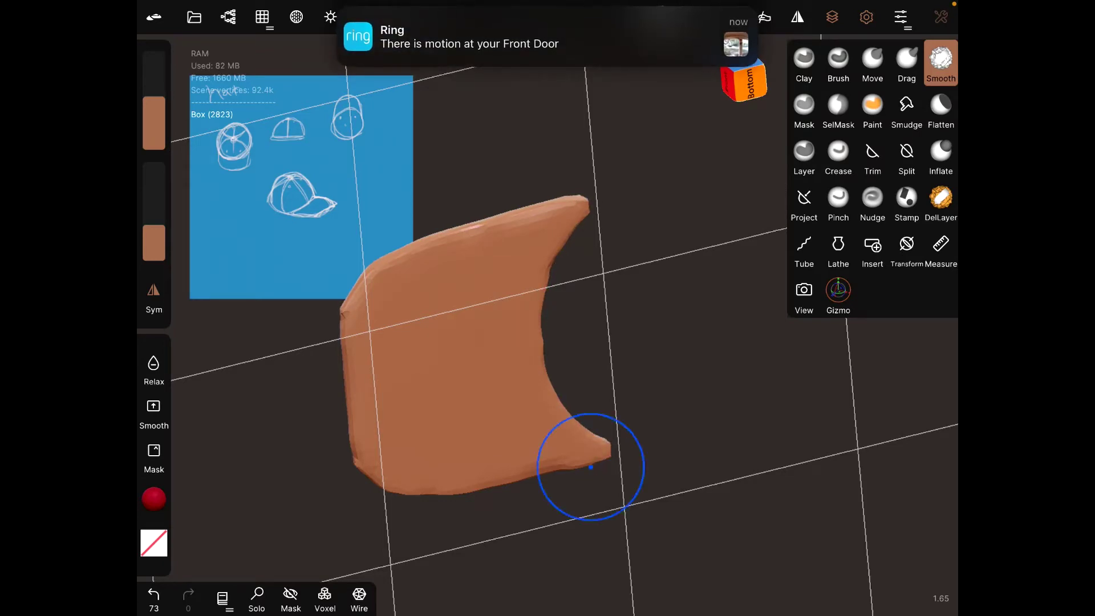
pyautogui.moveTo(650, 445)
pyautogui.mouseDown()
pyautogui.moveTo(547, 307)
pyautogui.moveTo(640, 477)
pyautogui.mouseUp()
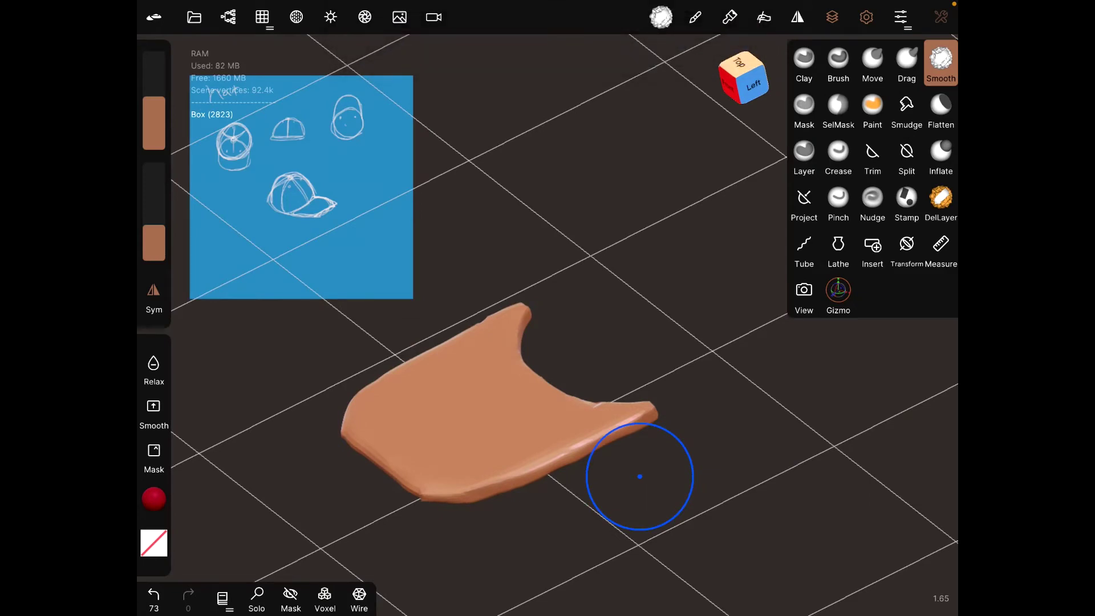
# Unhide the Sphere in the Scene list so the hollow dome sits over the brim
pyautogui.click(227, 16)
pyautogui.click(236, 146)
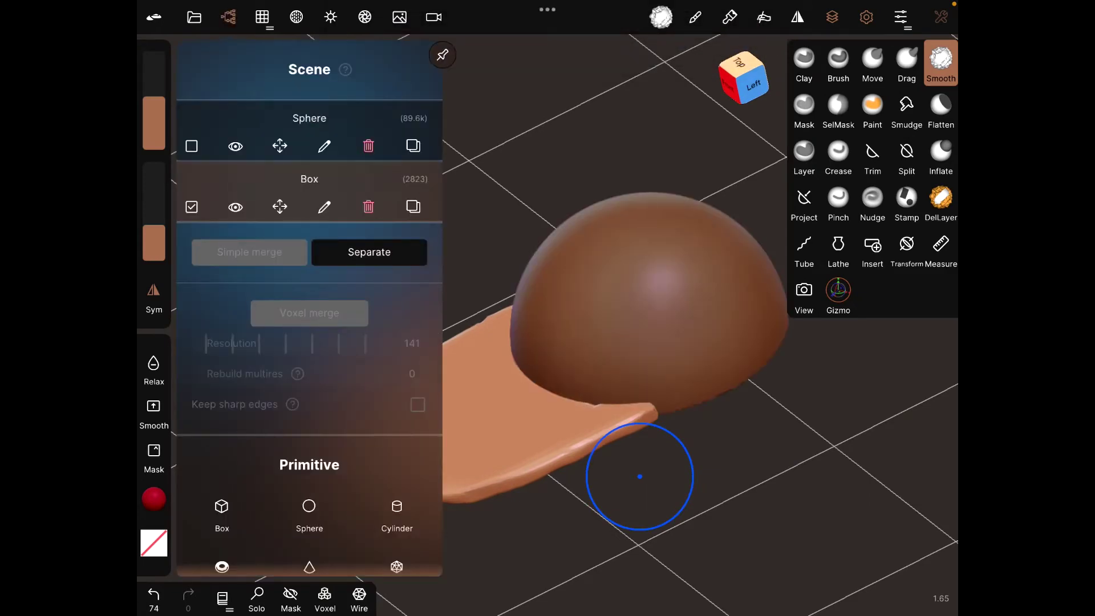
pyautogui.moveTo(639, 477); pyautogui.dragTo(330, 427)
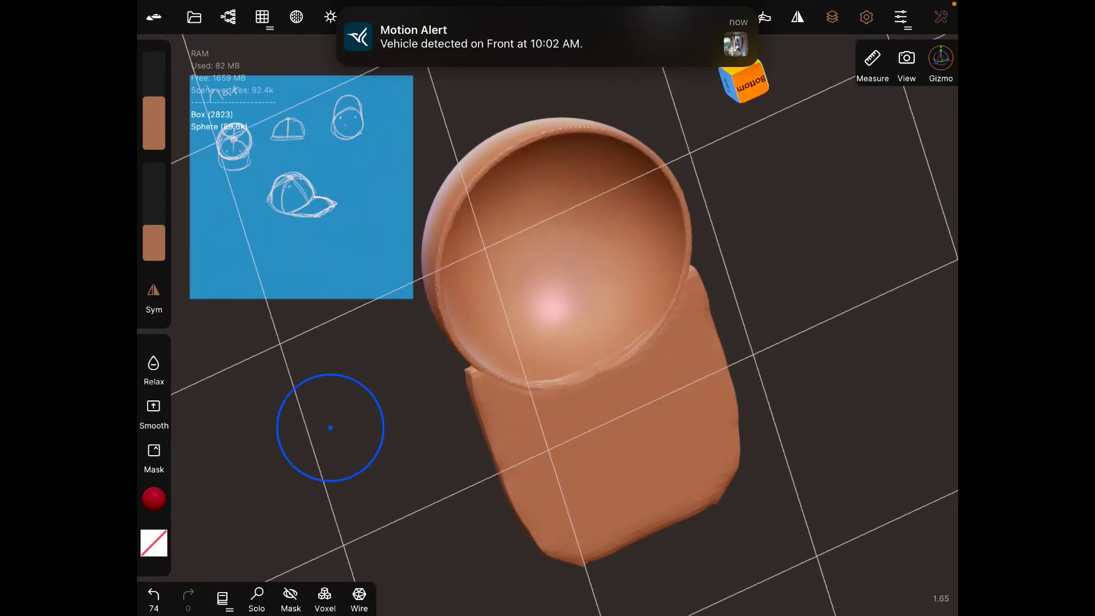
# Shift the sphere slightly into place with the Gizmo handles
pyautogui.click(940, 60)
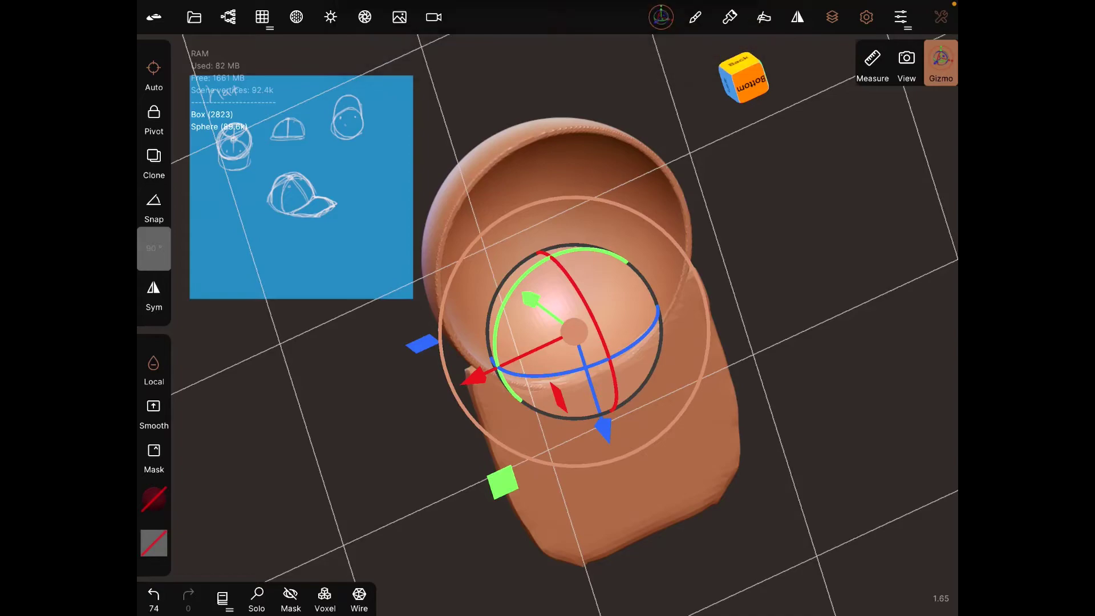
pyautogui.moveTo(812, 471); pyautogui.dragTo(812, 215)
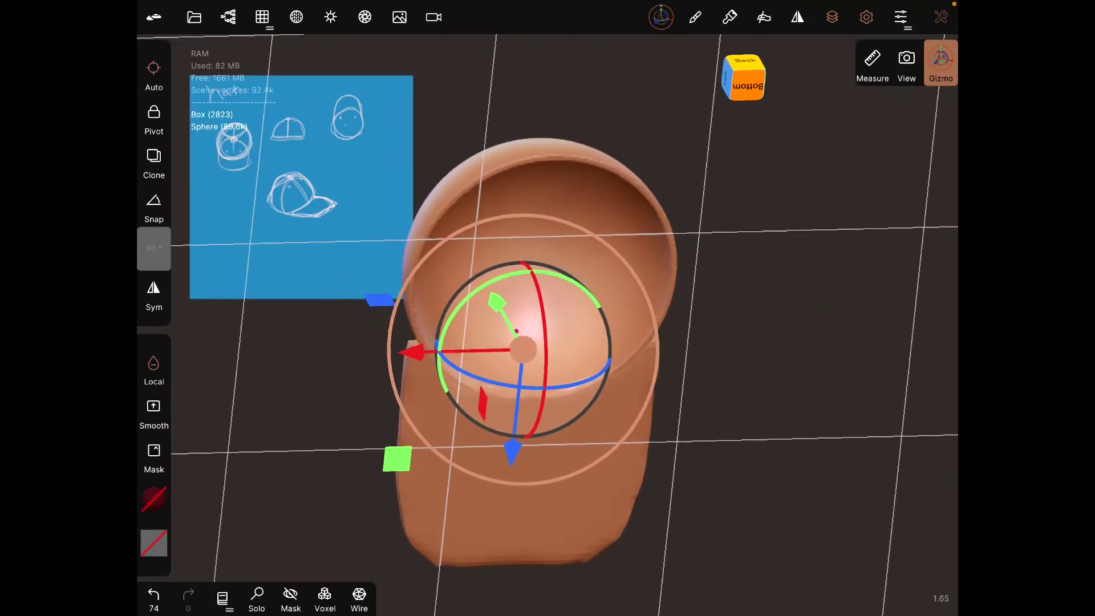
pyautogui.moveTo(813, 428)
pyautogui.mouseDown()
pyautogui.moveTo(812, 273)
pyautogui.moveTo(813, 428)
pyautogui.mouseUp()
pyautogui.moveTo(813, 385); pyautogui.dragTo(761, 397)
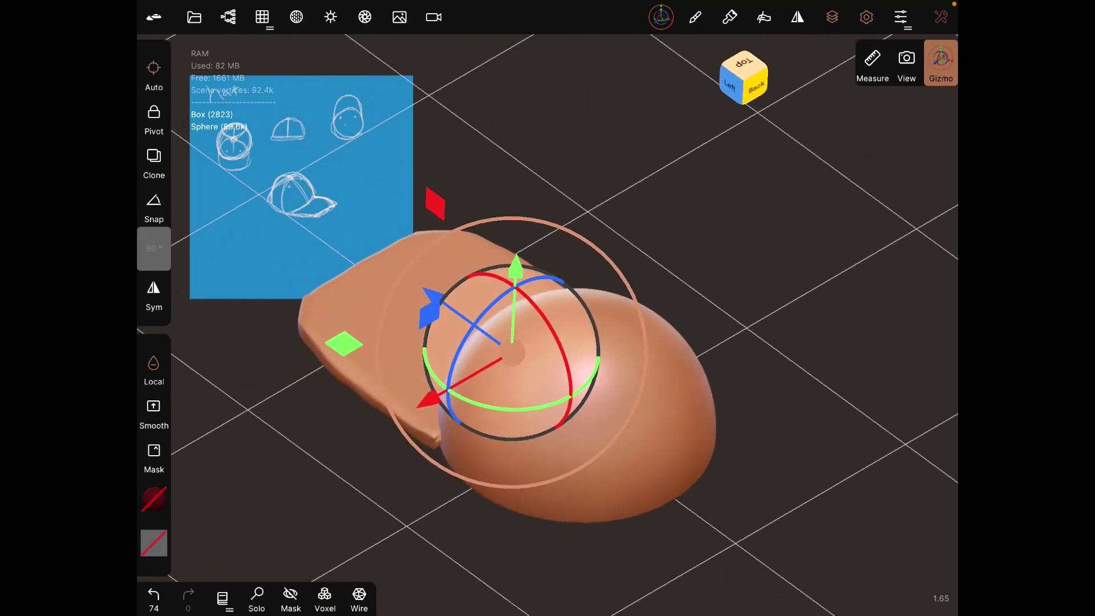
pyautogui.moveTo(511, 350); pyautogui.dragTo(428, 288)
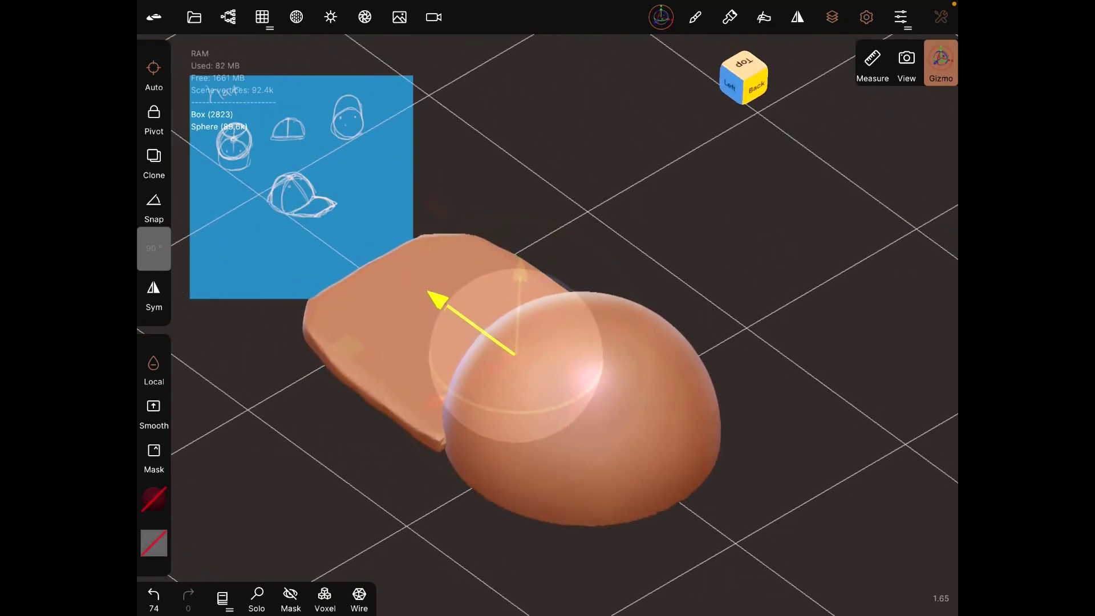
# Select the Box and slide and raise the brim so it meets the dome as a cap
pyautogui.click(227, 16)
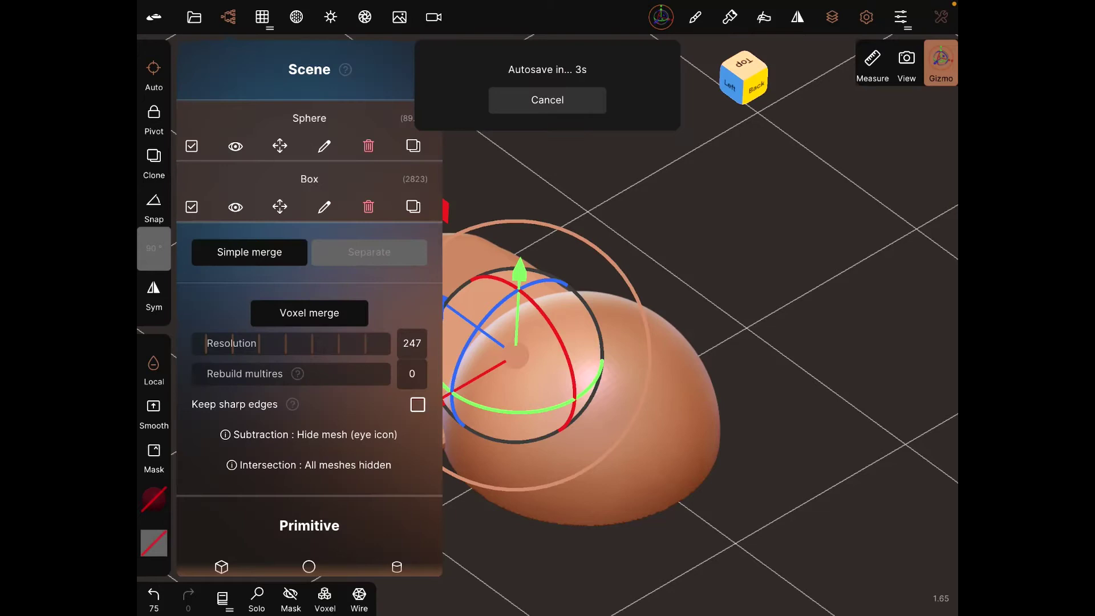
pyautogui.click(831, 16)
pyautogui.click(228, 17)
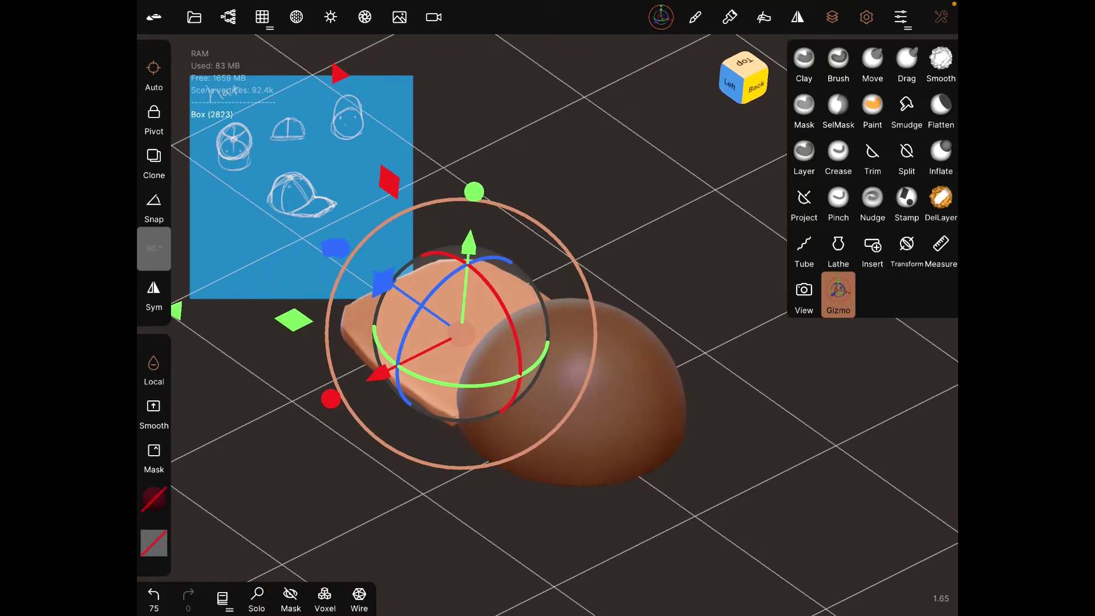
pyautogui.click(730, 83)
pyautogui.moveTo(425, 325); pyautogui.dragTo(426, 327)
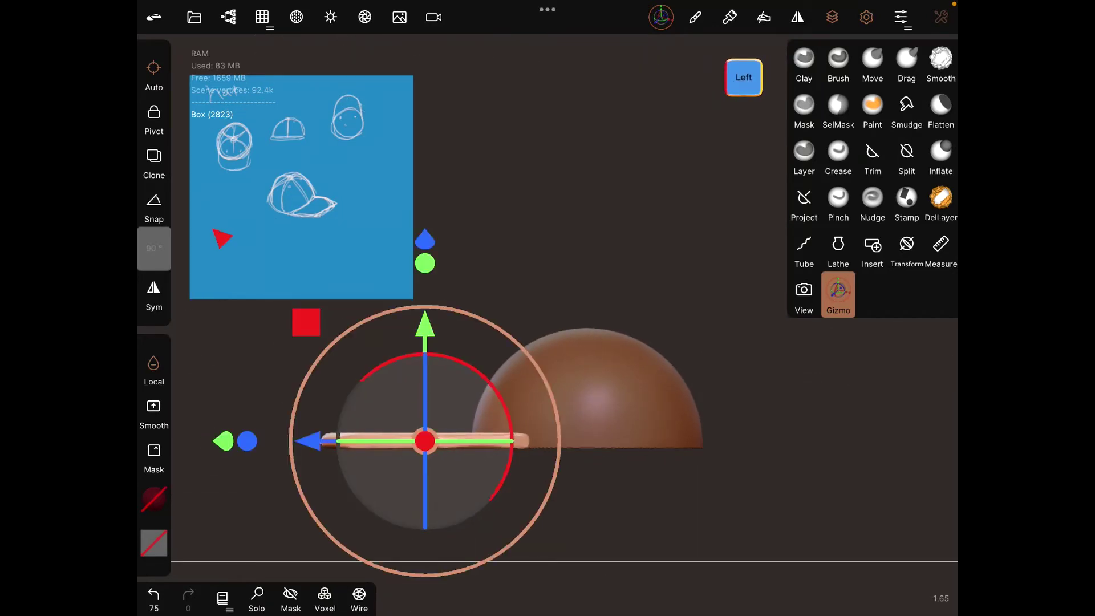
pyautogui.moveTo(310, 441); pyautogui.dragTo(300, 442)
pyautogui.moveTo(598, 214)
pyautogui.mouseDown()
pyautogui.moveTo(650, 171)
pyautogui.moveTo(564, 189)
pyautogui.mouseUp()
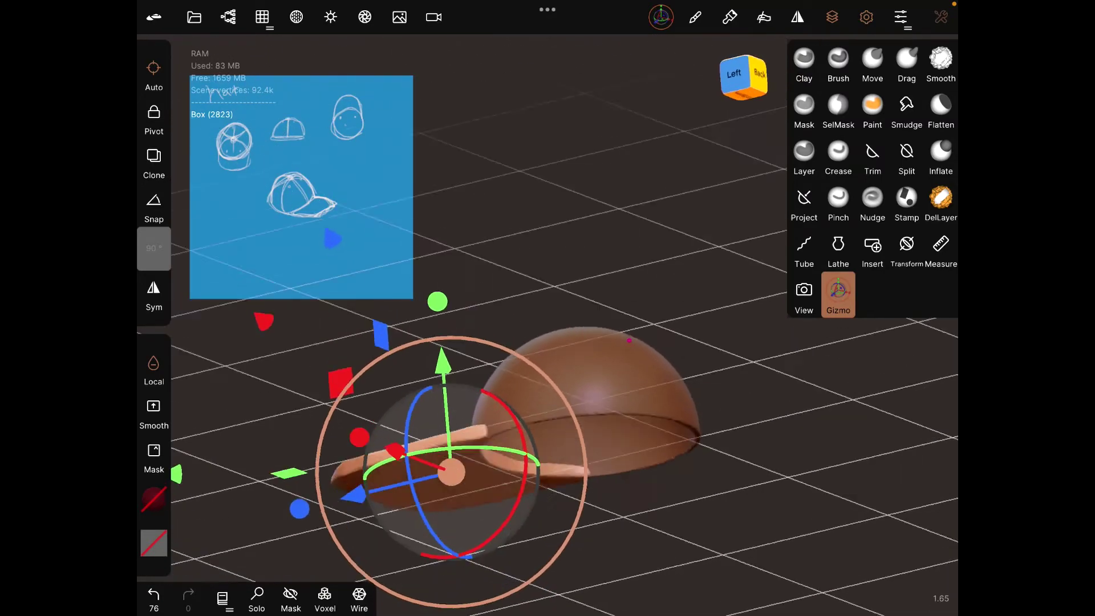
pyautogui.moveTo(629, 340); pyautogui.dragTo(628, 308)
pyautogui.moveTo(440, 360); pyautogui.dragTo(440, 362)
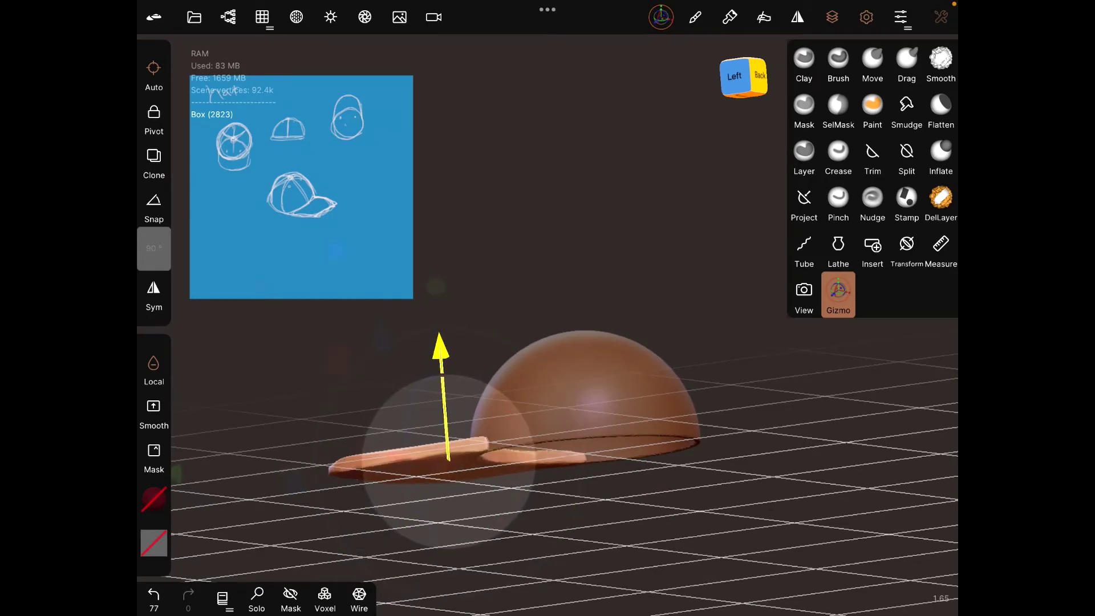
pyautogui.moveTo(629, 257); pyautogui.dragTo(629, 376)
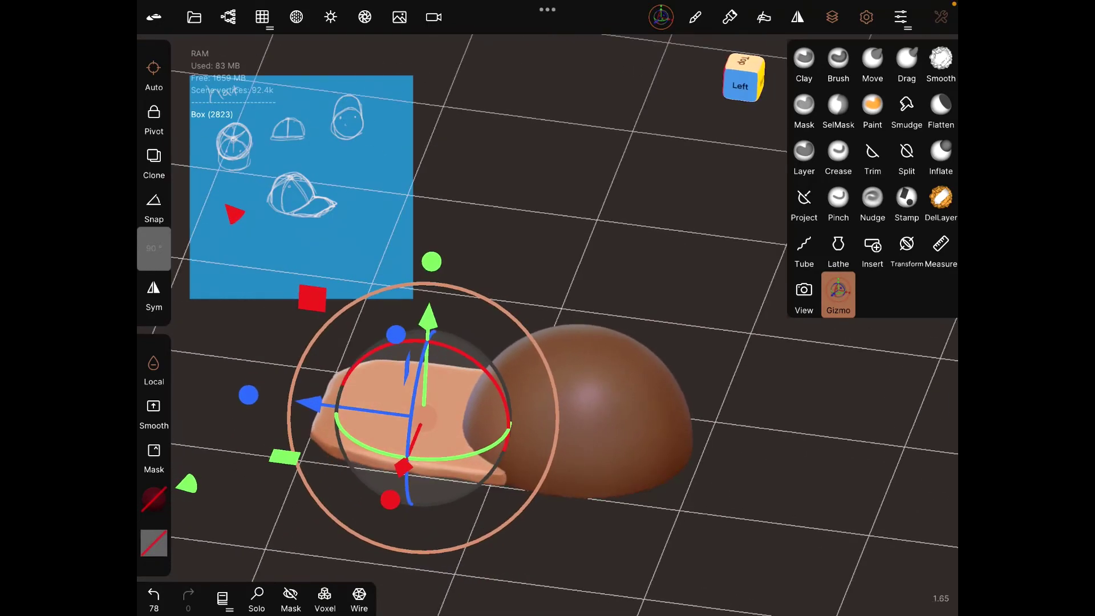
# Voxel merge the brim and sphere into one roughly 122k-vertex cap mesh
pyautogui.click(228, 16)
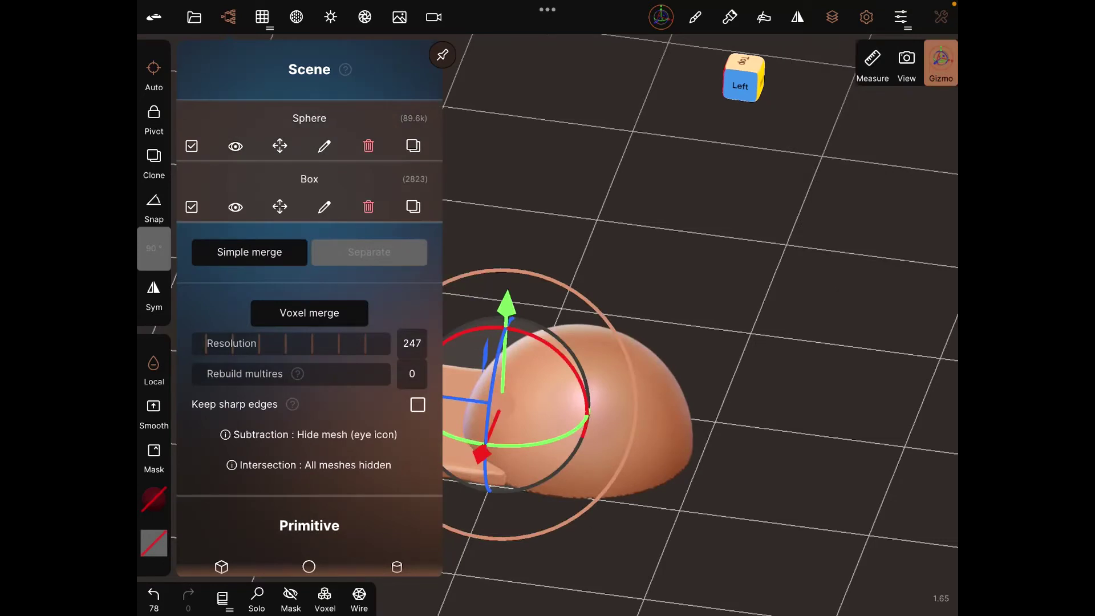
pyautogui.click(309, 312)
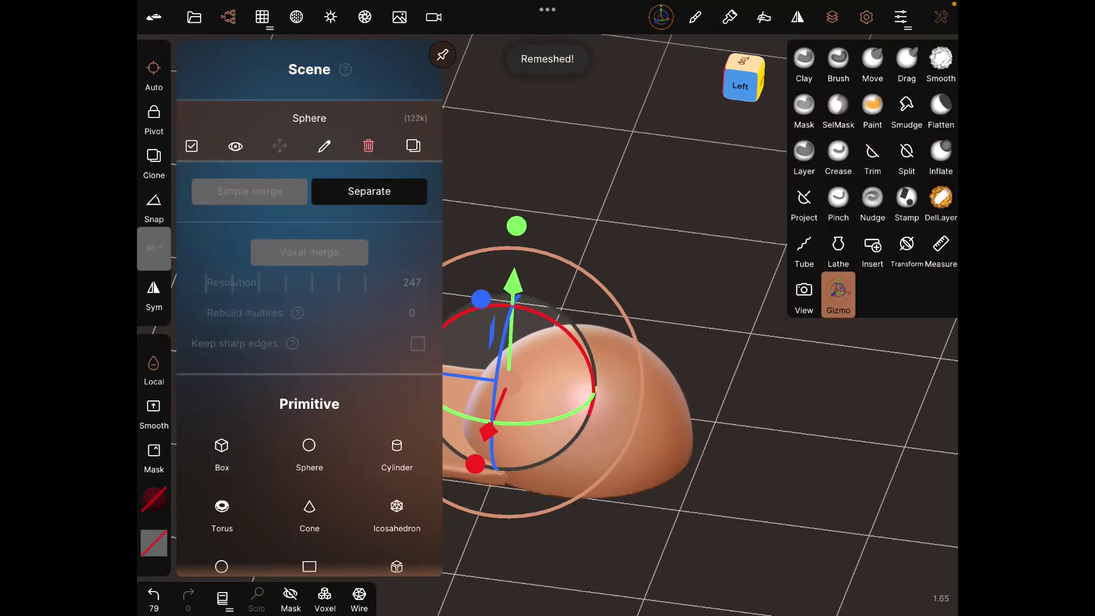
pyautogui.click(228, 16)
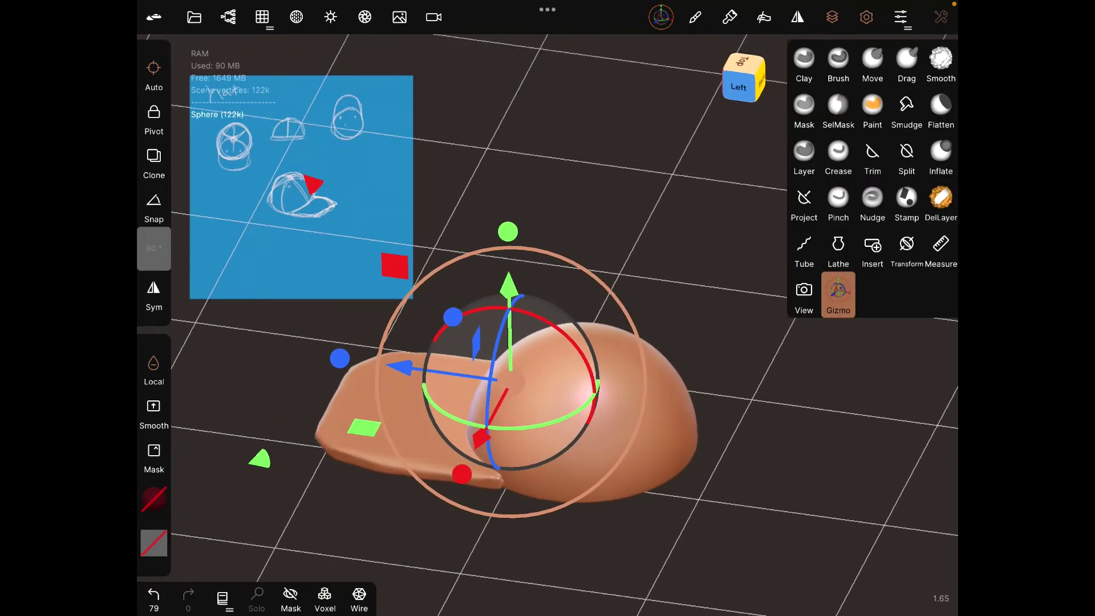
pyautogui.click(941, 60)
# Smooth the merged cap where the brim meets the dome
pyautogui.moveTo(709, 465); pyautogui.dragTo(684, 444)
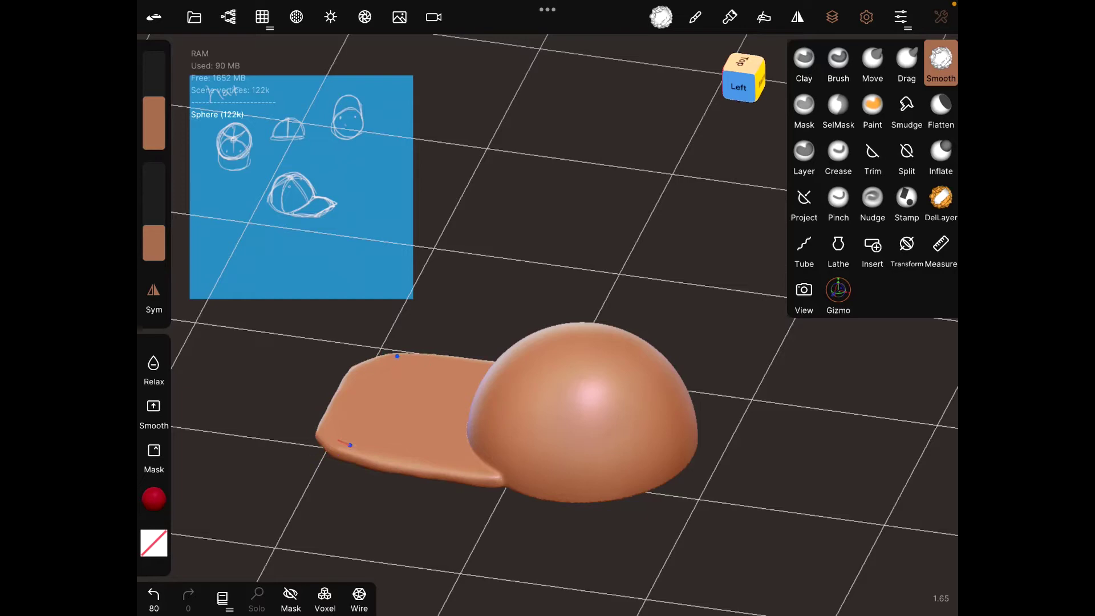
pyautogui.moveTo(368, 342); pyautogui.dragTo(420, 342)
pyautogui.moveTo(736, 257); pyautogui.dragTo(630, 337)
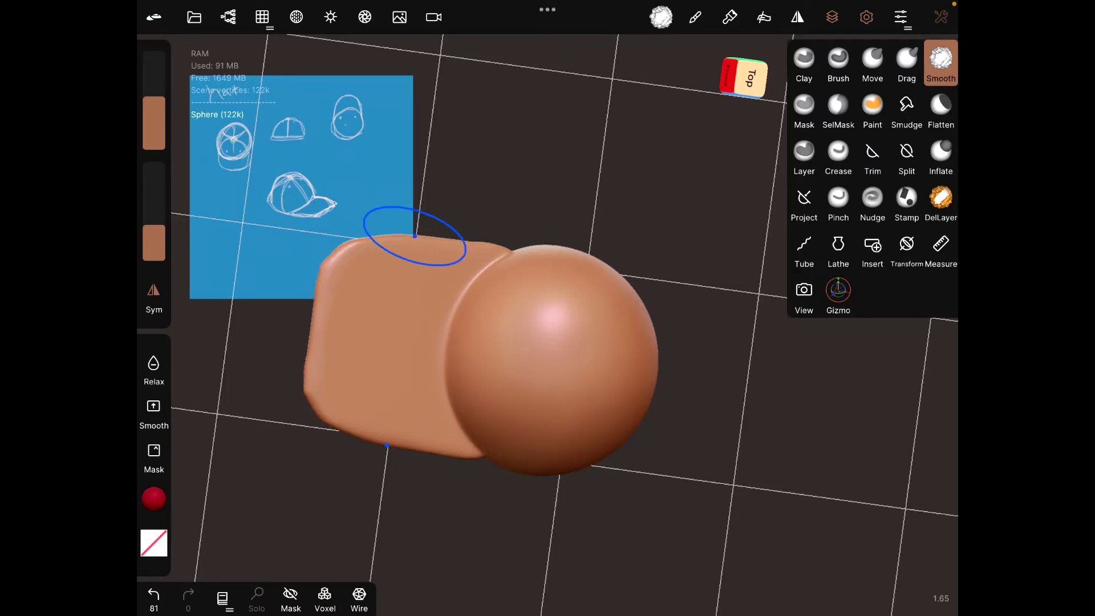
pyautogui.moveTo(416, 232); pyautogui.dragTo(770, 274)
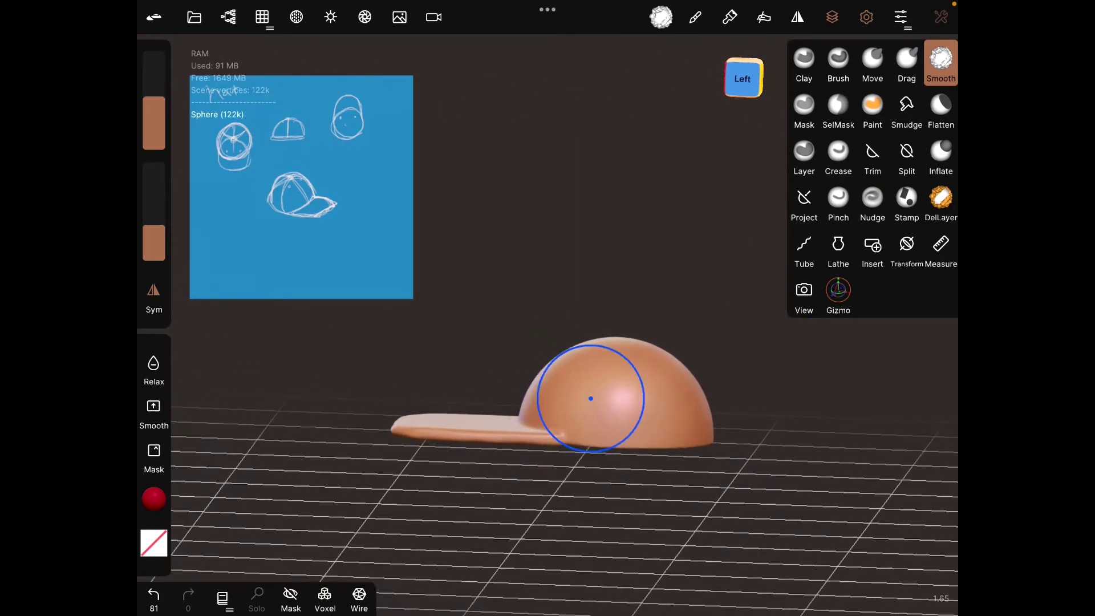
# With the Move brush, lift the brim upward and push its outer edge in toward the crown
pyautogui.press('m')
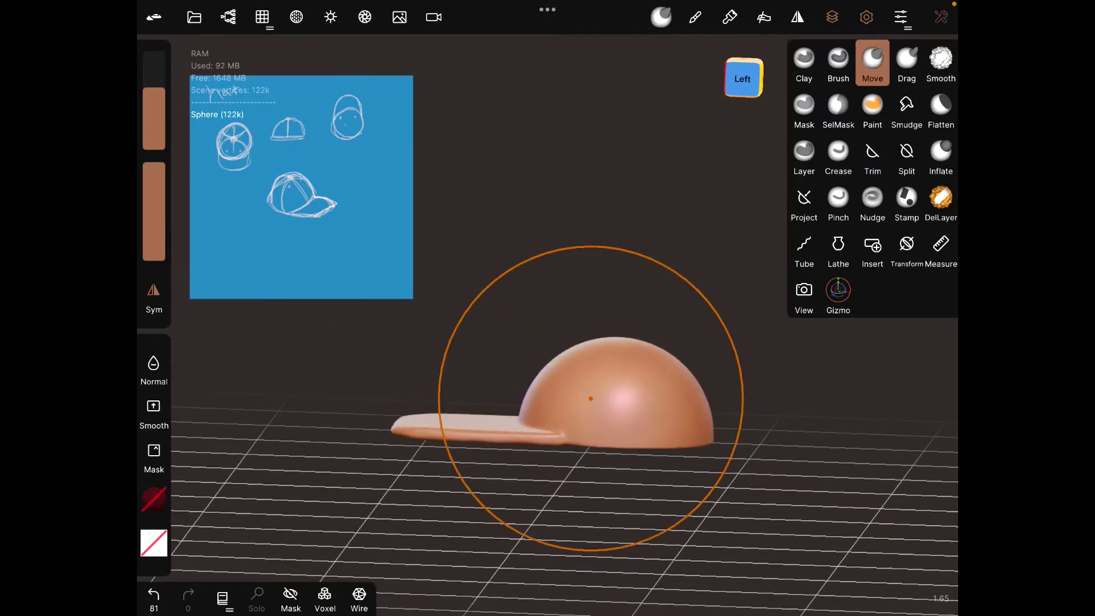
pyautogui.moveTo(415, 423); pyautogui.dragTo(402, 398)
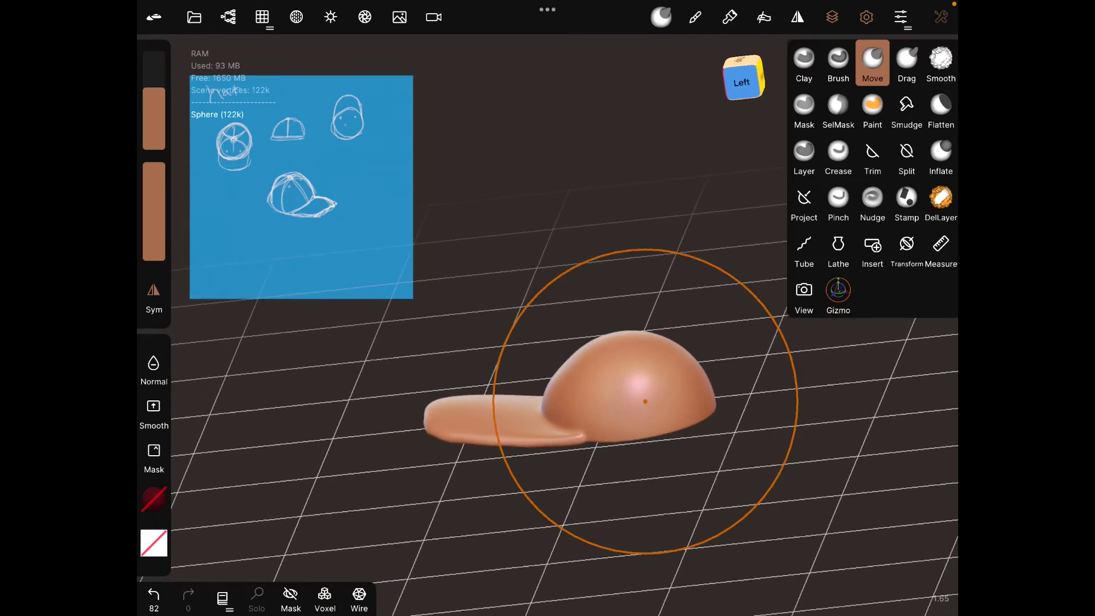
pyautogui.click(744, 77)
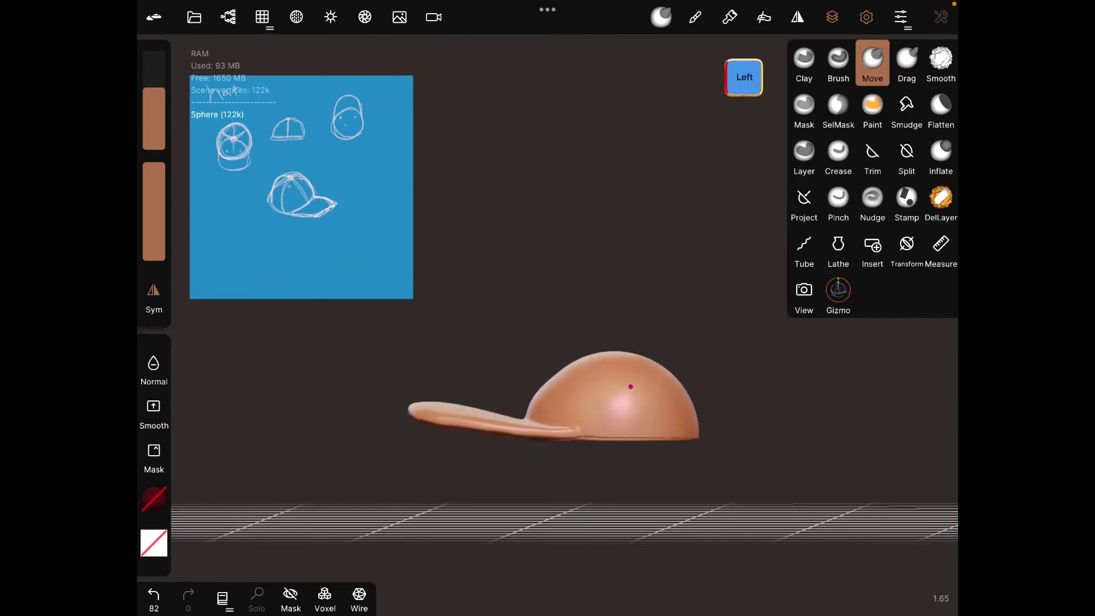
pyautogui.moveTo(630, 387)
pyautogui.mouseDown()
pyautogui.moveTo(548, 569)
pyautogui.moveTo(642, 379)
pyautogui.moveTo(663, 372)
pyautogui.mouseUp()
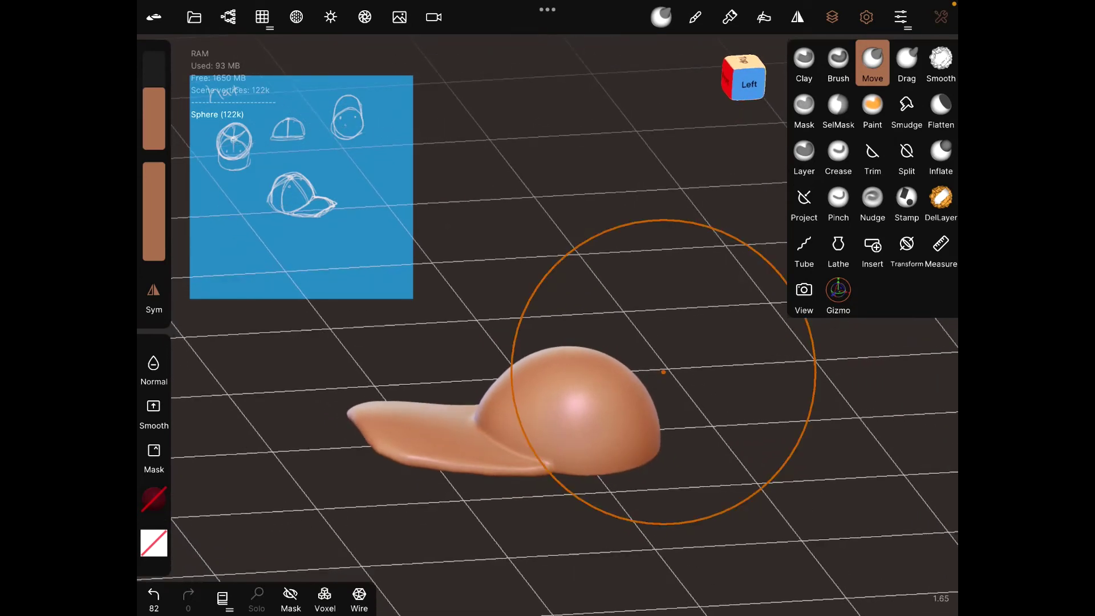
pyautogui.click(743, 61)
pyautogui.moveTo(367, 338); pyautogui.dragTo(609, 391)
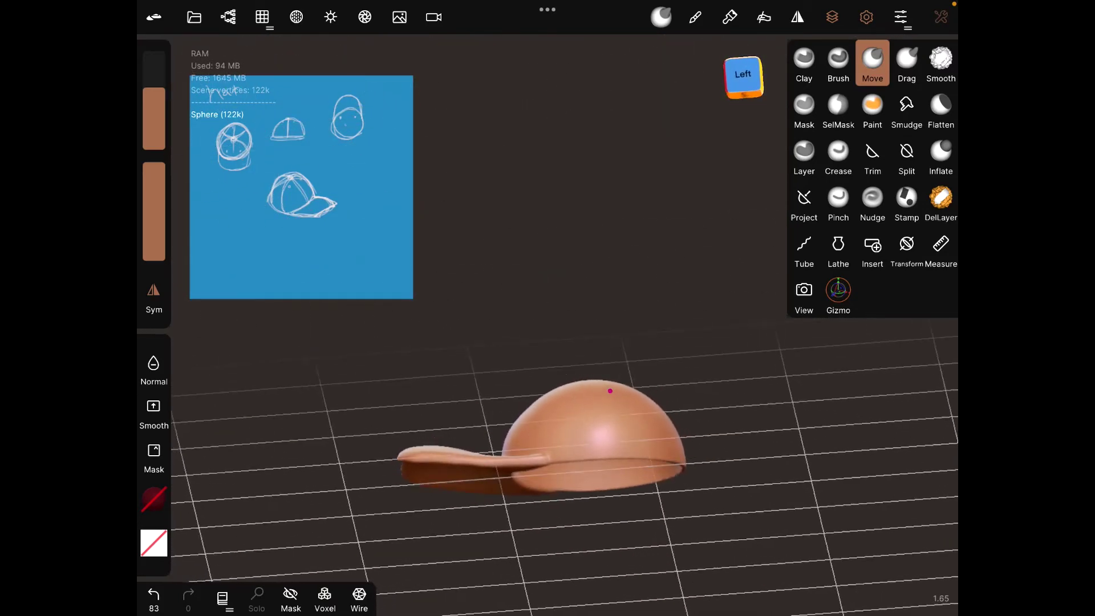
pyautogui.moveTo(610, 391)
pyautogui.mouseDown()
pyautogui.moveTo(736, 307)
pyautogui.moveTo(741, 64)
pyautogui.mouseUp()
# Switch to the Clay brush with symmetry off and lay a light stroke on the crown
pyautogui.click(742, 63)
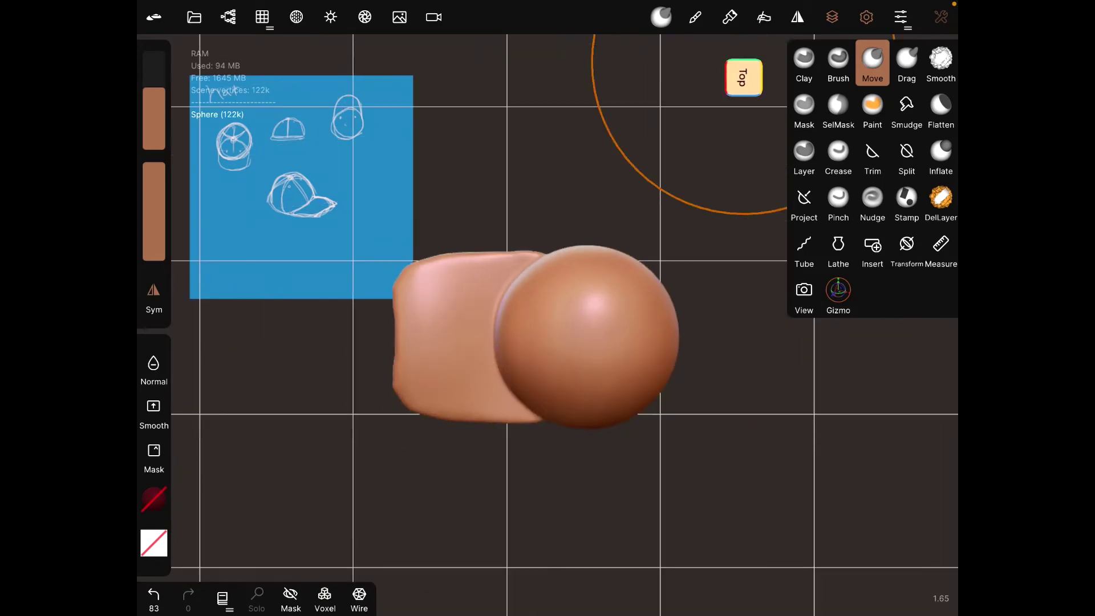
pyautogui.click(803, 62)
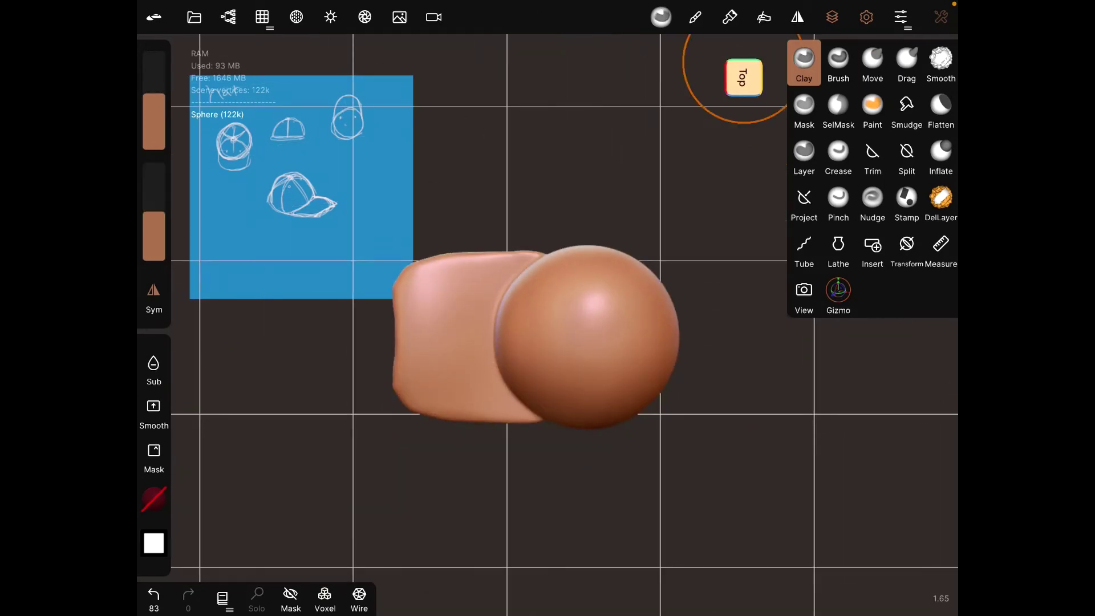
pyautogui.scroll(3, 607, 493)
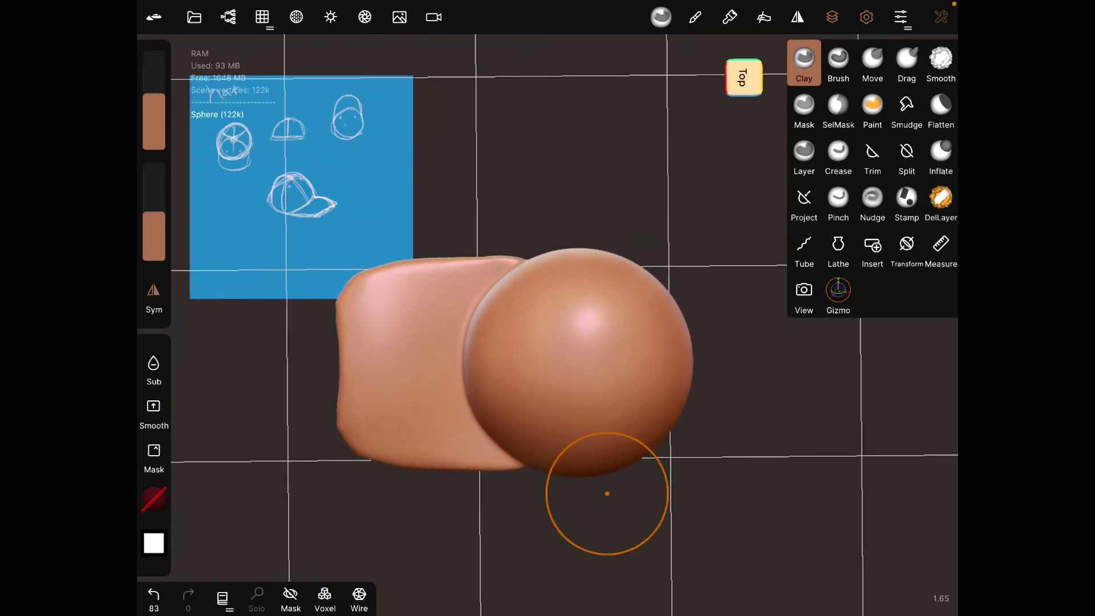
pyautogui.click(552, 347)
pyautogui.hotkey('ctrl', 'z')
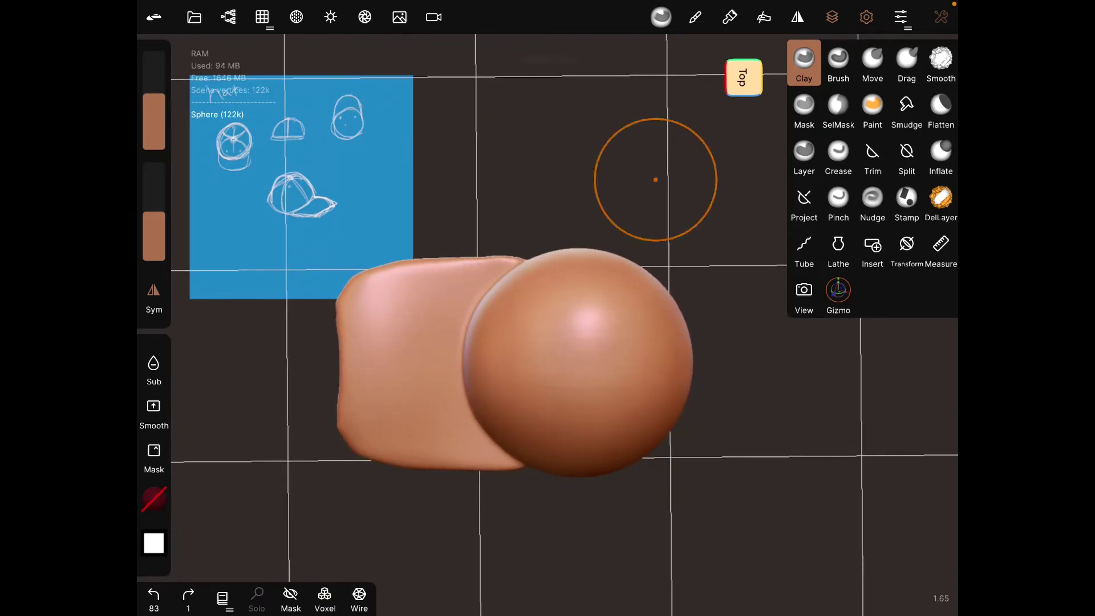
pyautogui.click(153, 295)
pyautogui.click(519, 352)
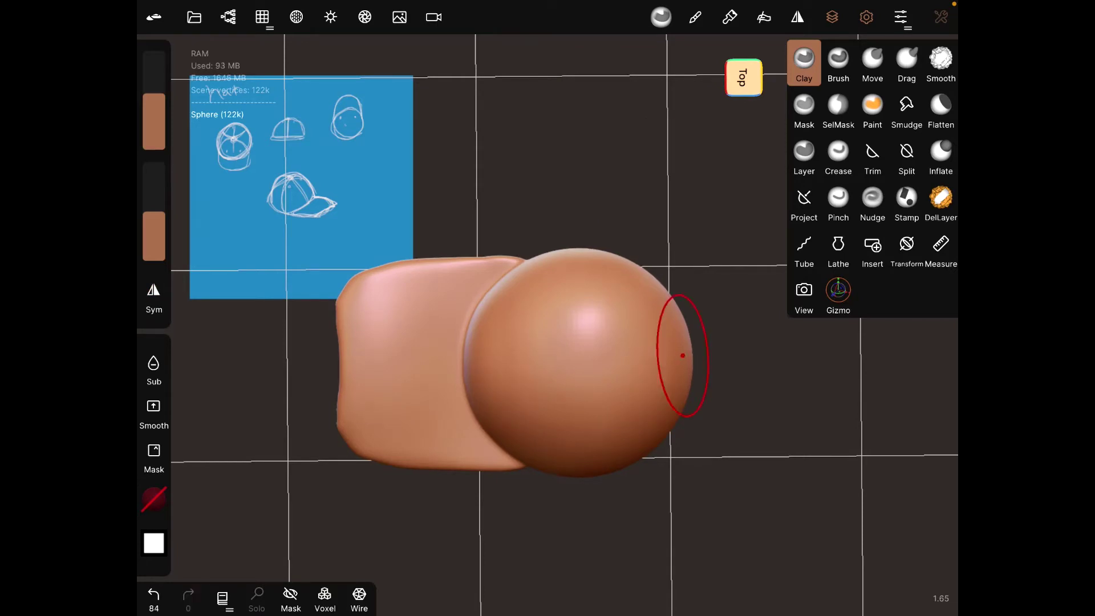
pyautogui.moveTo(673, 354)
pyautogui.mouseDown()
pyautogui.moveTo(642, 378)
pyautogui.moveTo(736, 384)
pyautogui.mouseUp()
# Try vertical seam strokes on the crown from the top view and undo them
pyautogui.click(741, 77)
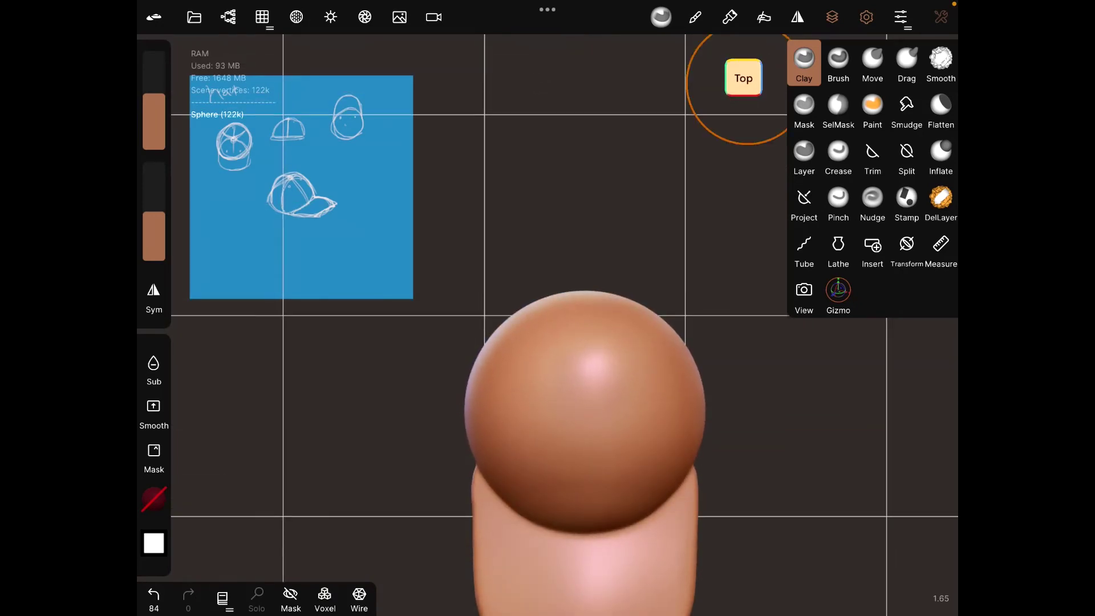
pyautogui.moveTo(587, 395); pyautogui.dragTo(587, 310)
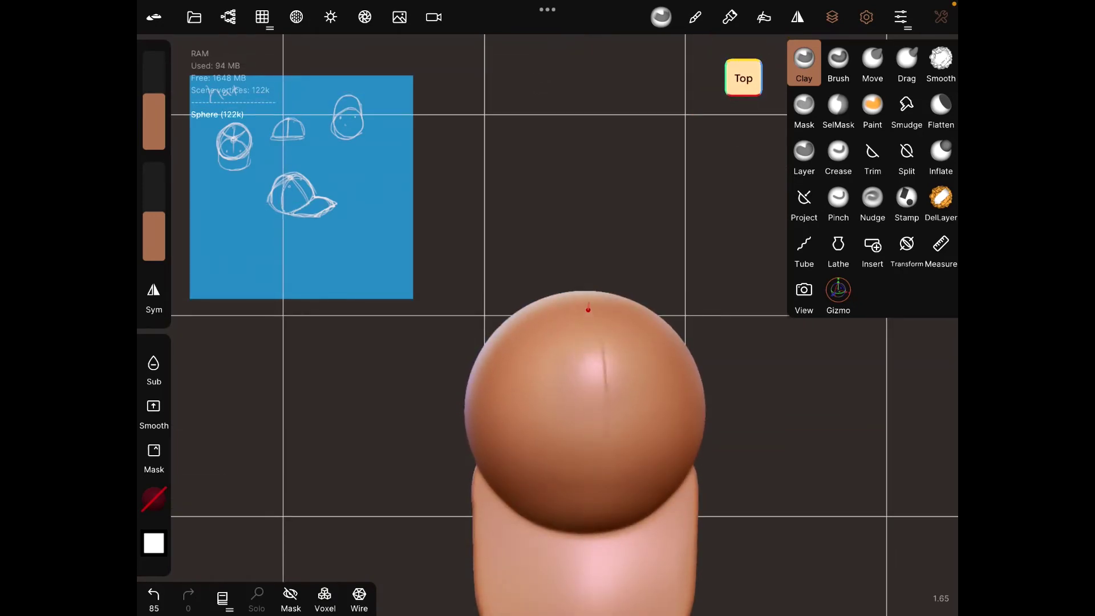
pyautogui.moveTo(584, 398)
pyautogui.mouseDown()
pyautogui.moveTo(580, 445)
pyautogui.moveTo(581, 360)
pyautogui.mouseUp()
pyautogui.hotkey('ctrl', 'z')
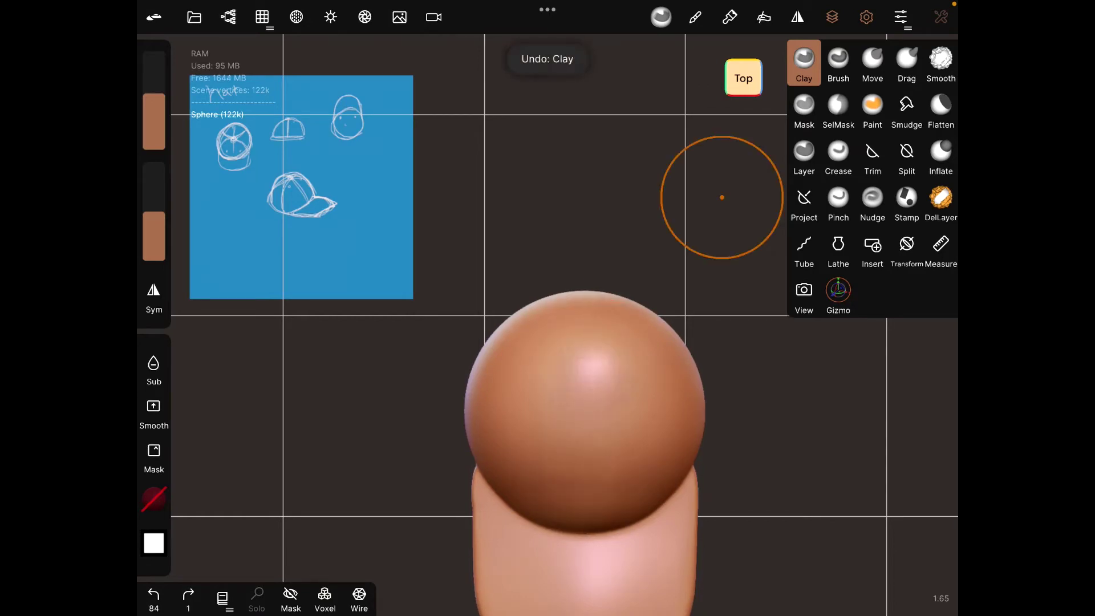
pyautogui.moveTo(655, 428); pyautogui.dragTo(657, 318)
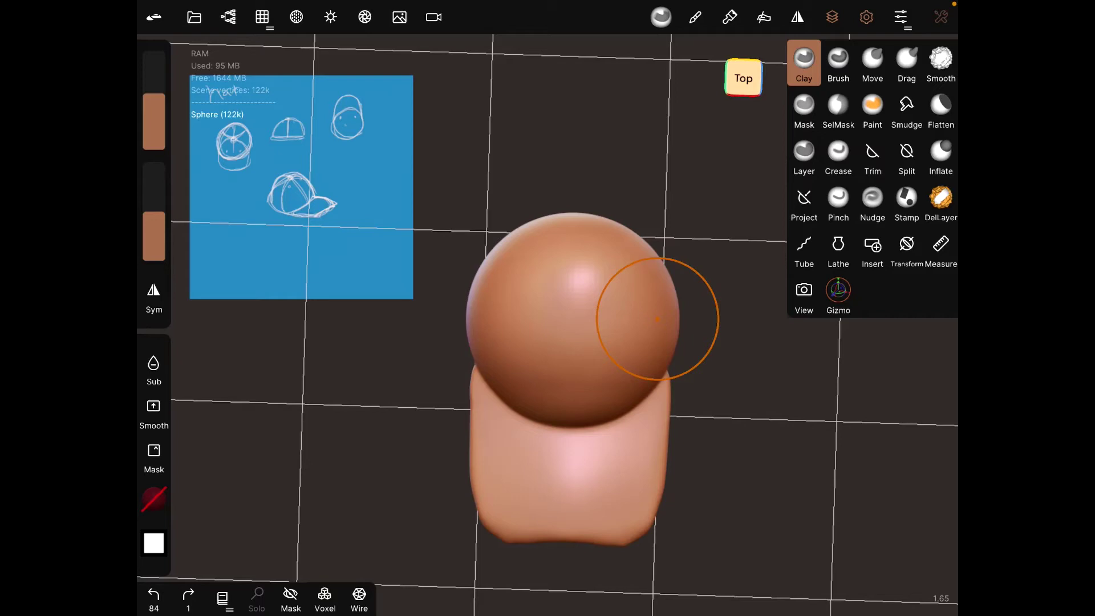
# Shrink the brush radius and keep one thin seam stroke on the crown after undo and redo
pyautogui.moveTo(154, 92); pyautogui.dragTo(154, 141)
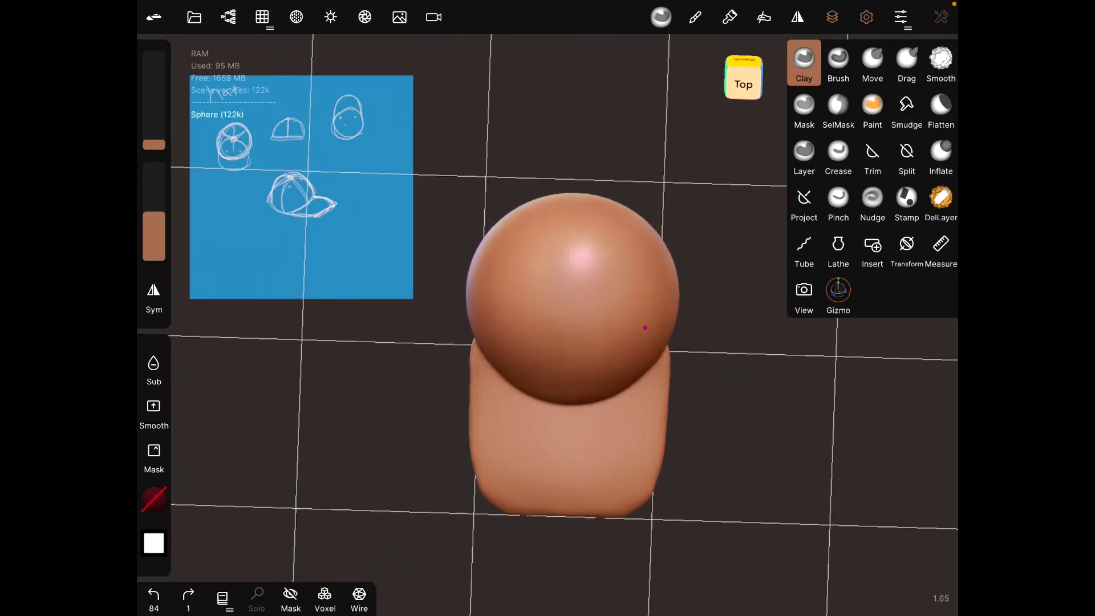
pyautogui.moveTo(576, 260); pyautogui.dragTo(578, 211)
pyautogui.moveTo(578, 435); pyautogui.dragTo(642, 390, button='middle')
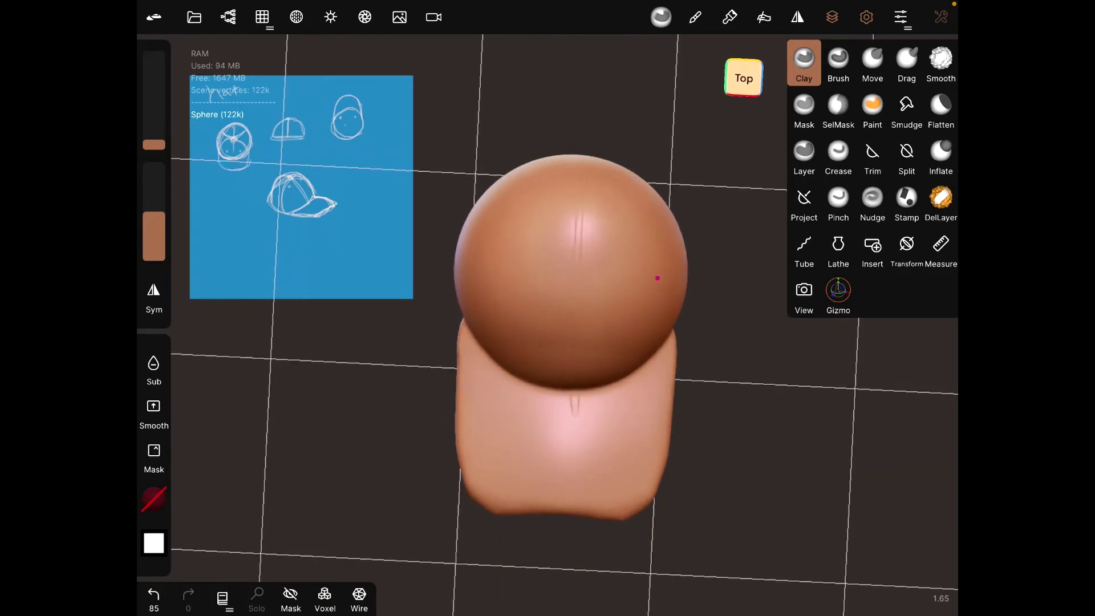
pyautogui.hotkey('ctrl', 'z')
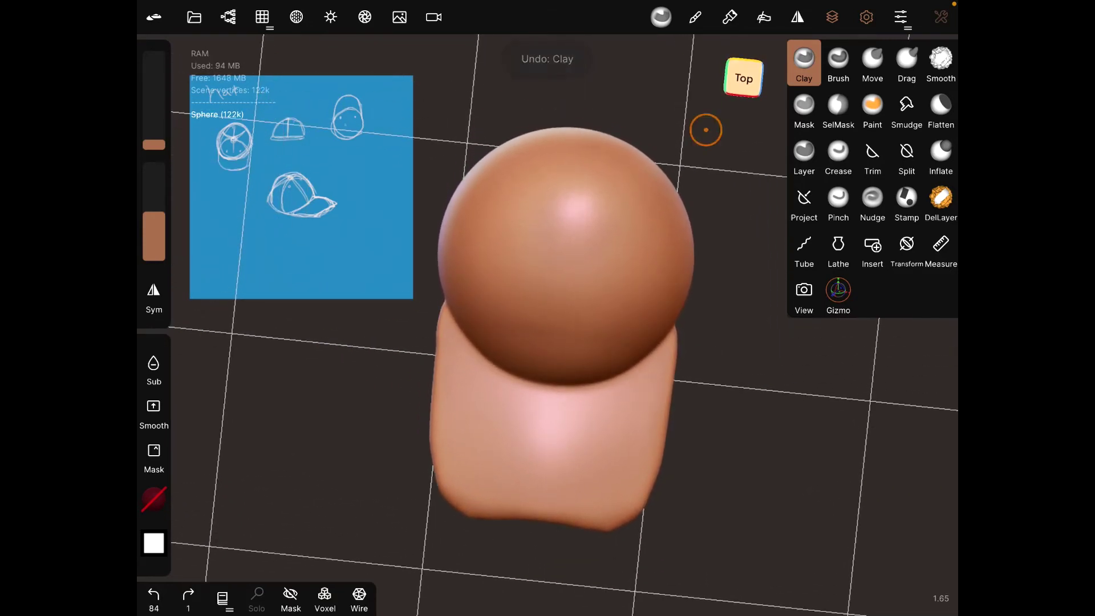
pyautogui.moveTo(704, 128); pyautogui.dragTo(600, 333, button='middle')
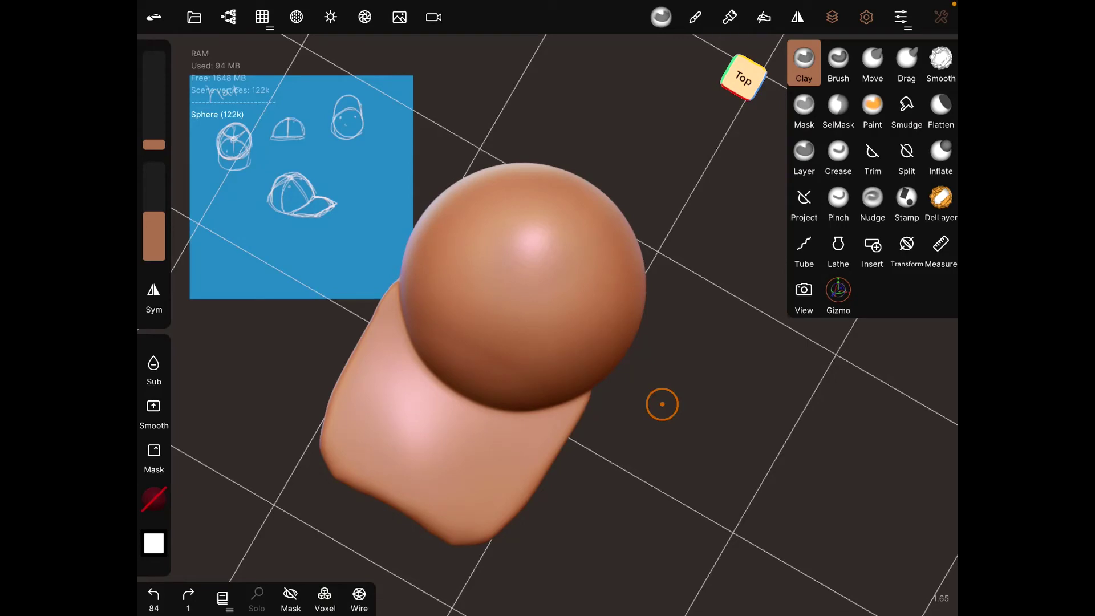
pyautogui.moveTo(661, 403); pyautogui.dragTo(705, 132, button='middle')
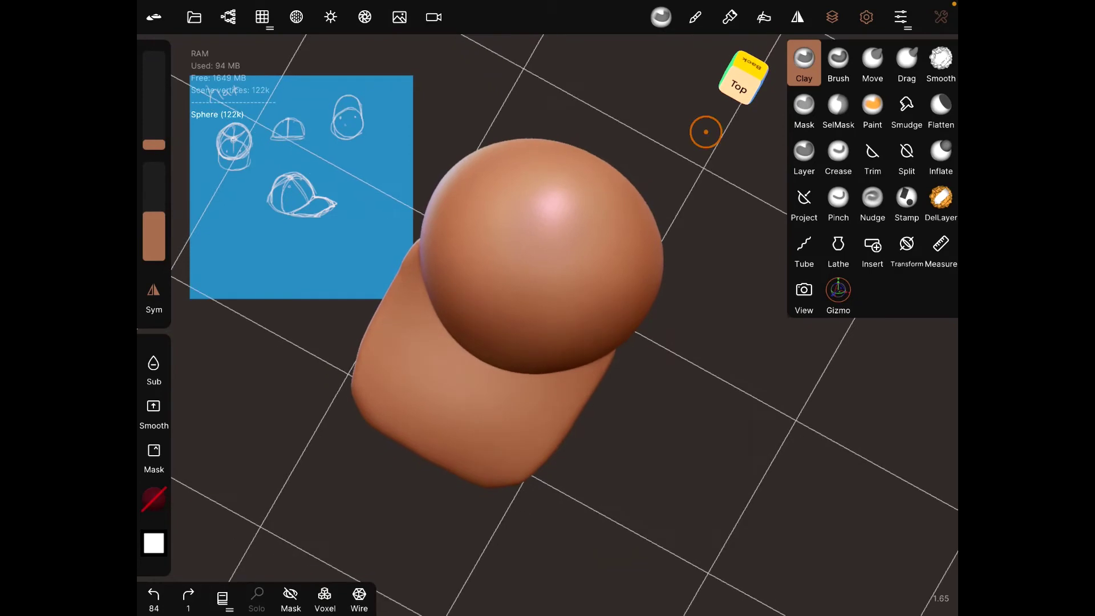
pyautogui.hotkey('ctrl', 'shift', 'z')
# Try further seam strokes near the brim and crown side, discarding each one
pyautogui.moveTo(528, 311)
pyautogui.mouseDown()
pyautogui.moveTo(604, 152)
pyautogui.moveTo(694, 255)
pyautogui.mouseUp()
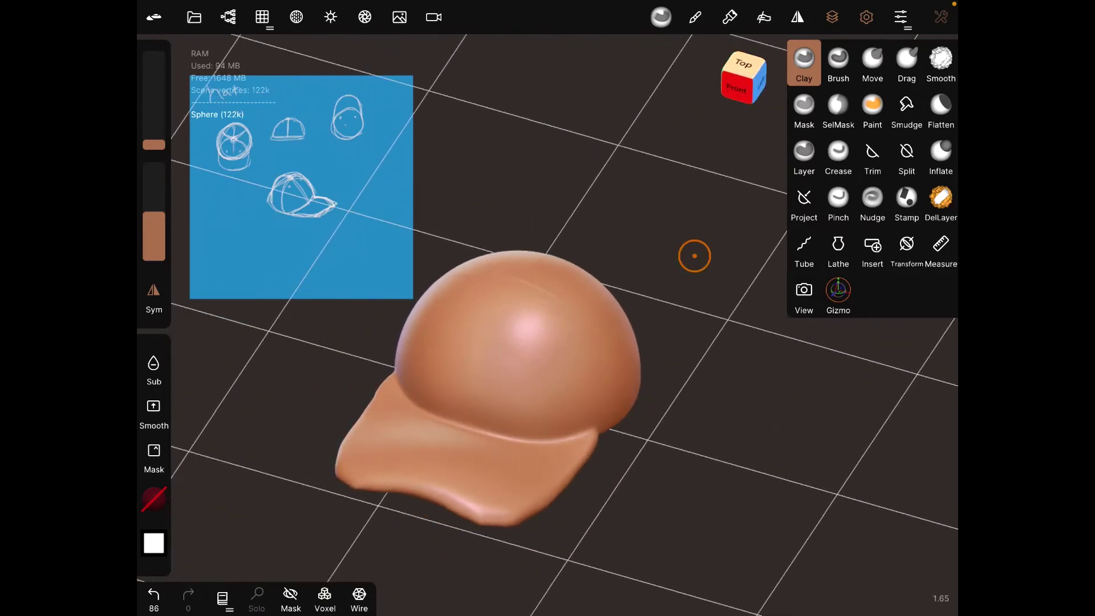
pyautogui.moveTo(508, 301); pyautogui.dragTo(483, 367)
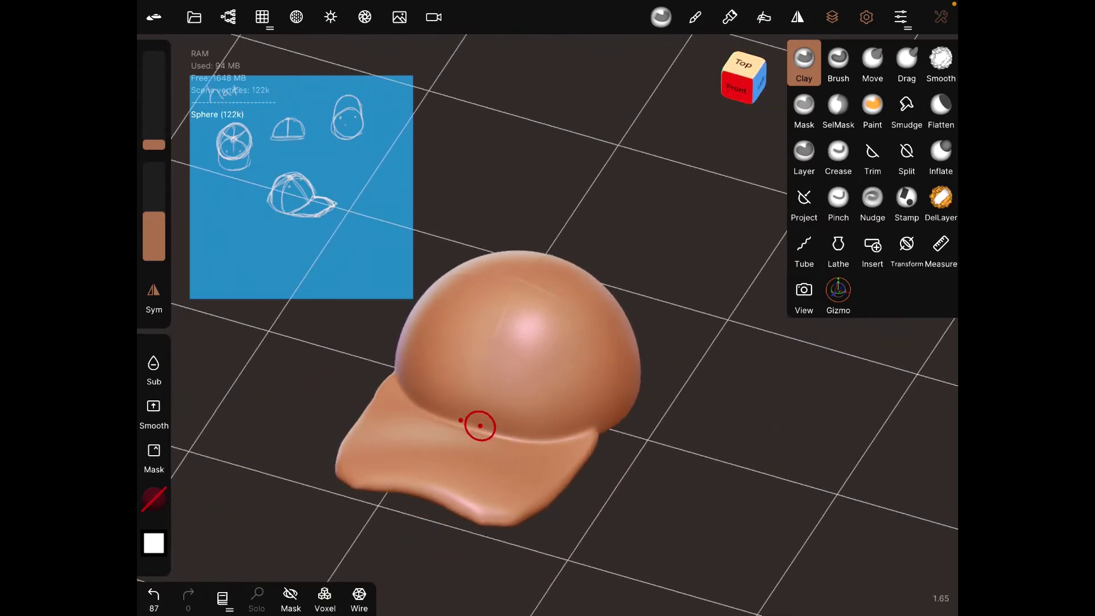
pyautogui.hotkey('ctrl', 'z')
pyautogui.hotkey('ctrl', 'z')
pyautogui.moveTo(715, 196); pyautogui.dragTo(646, 348)
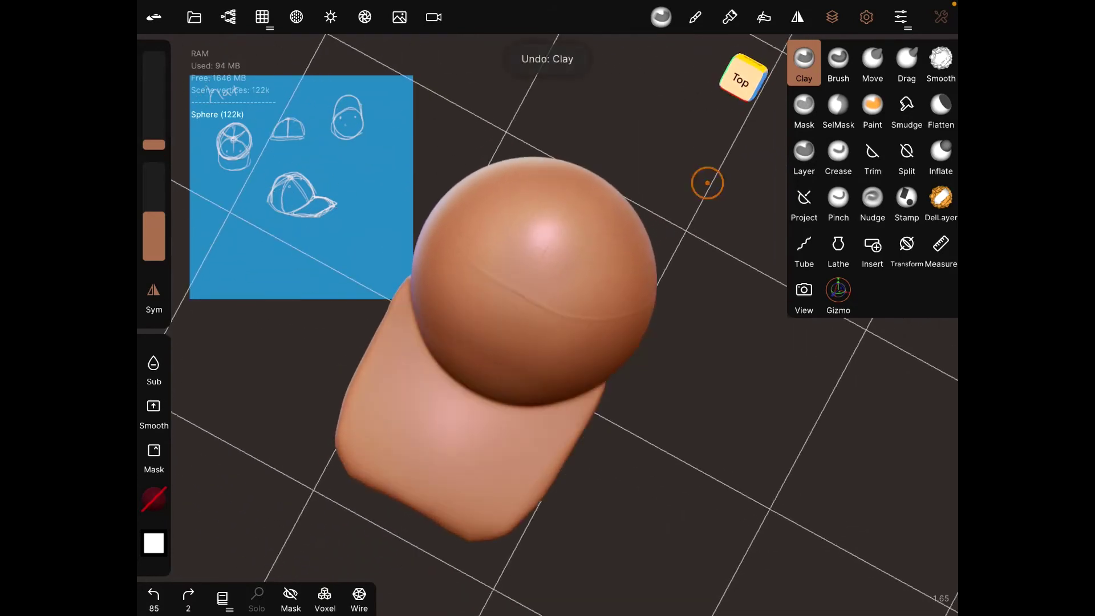
pyautogui.moveTo(707, 183); pyautogui.dragTo(634, 271)
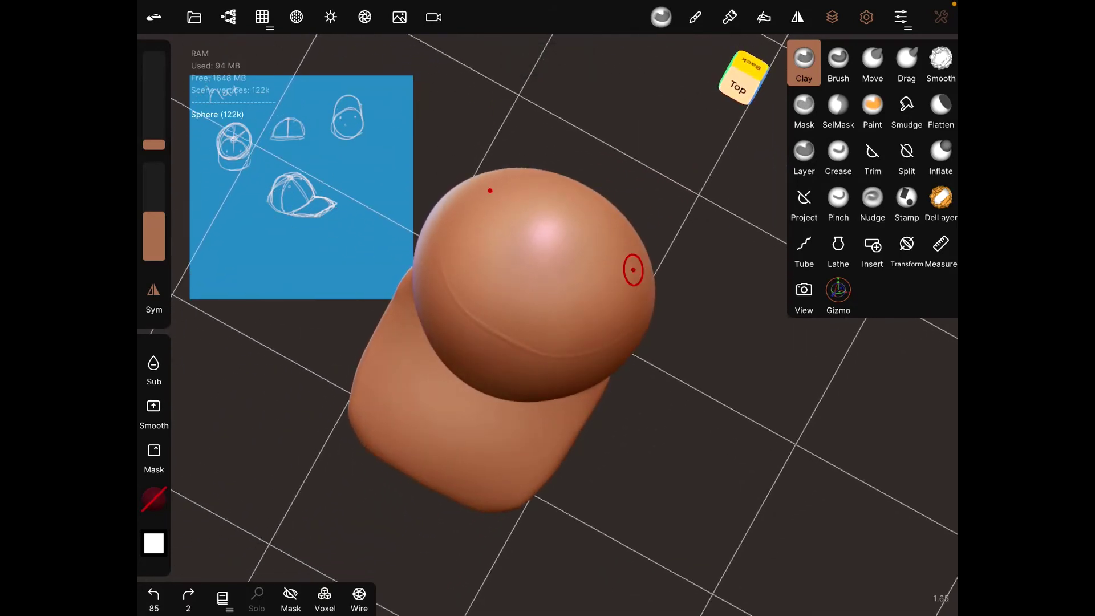
pyautogui.click(153, 296)
pyautogui.moveTo(563, 224); pyautogui.dragTo(553, 246)
pyautogui.click(664, 149)
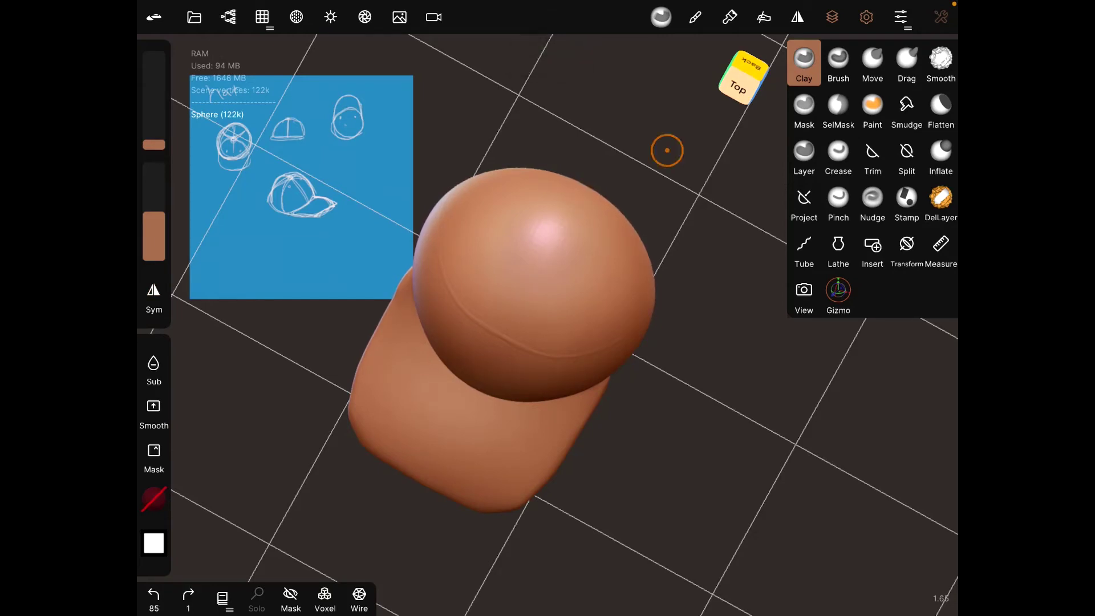
# Carve a front-to-back seam and a crosswise crease across the crown from the top view
pyautogui.click(737, 93)
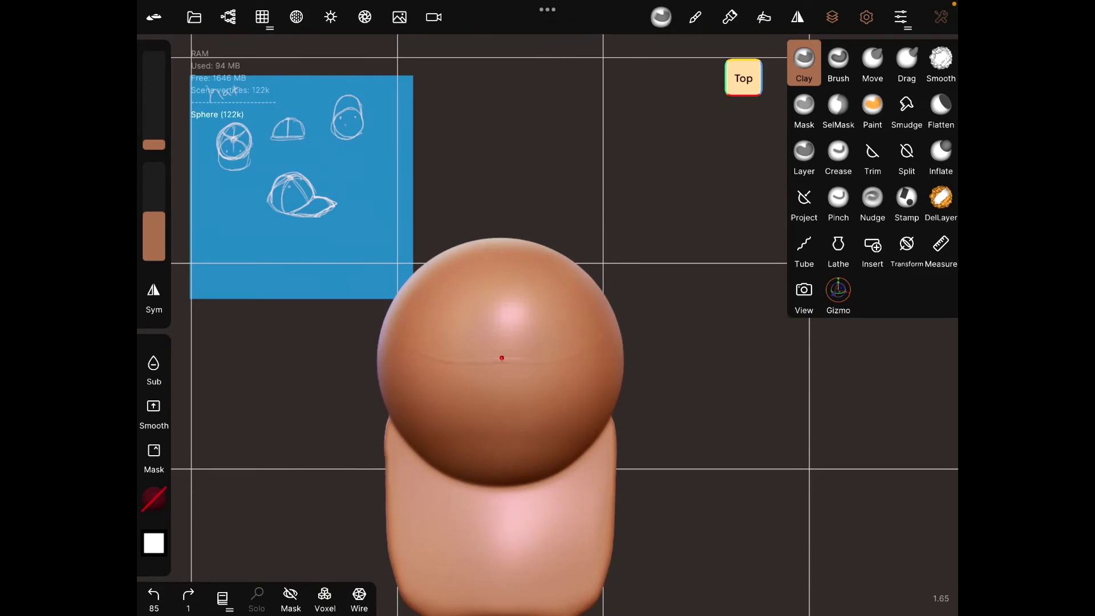
pyautogui.moveTo(502, 351)
pyautogui.mouseDown()
pyautogui.moveTo(505, 279)
pyautogui.moveTo(503, 342)
pyautogui.moveTo(505, 303)
pyautogui.mouseUp()
pyautogui.moveTo(503, 342); pyautogui.dragTo(505, 276)
pyautogui.moveTo(508, 360); pyautogui.dragTo(624, 337)
pyautogui.click(521, 358)
pyautogui.moveTo(520, 358); pyautogui.dragTo(623, 332)
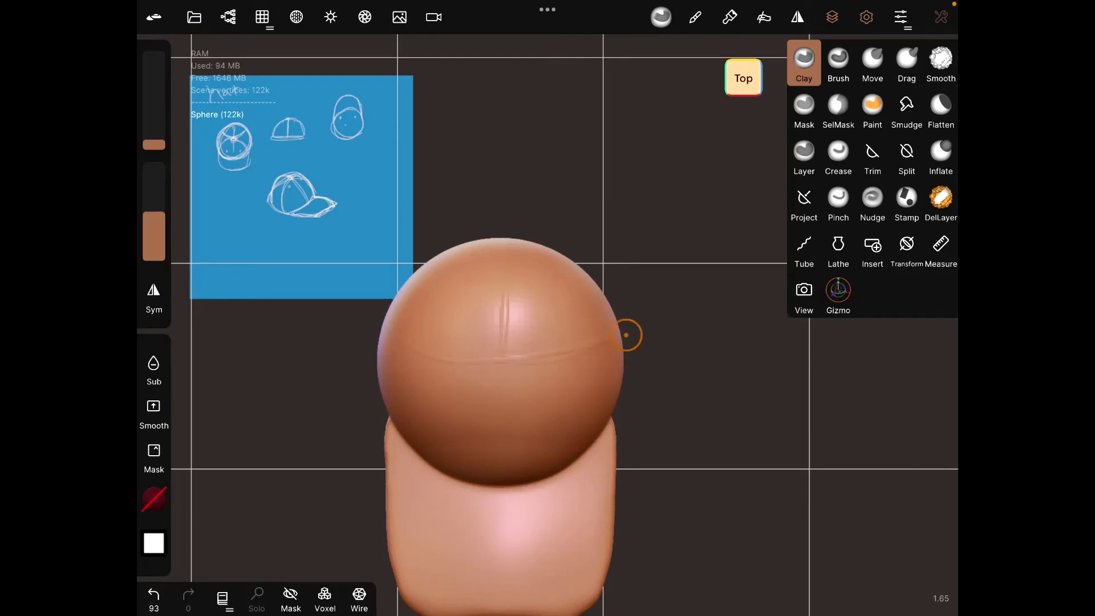
# Undo the crease strokes, inspect the crown from behind, then redo them
pyautogui.hotkey('ctrl', 'z')
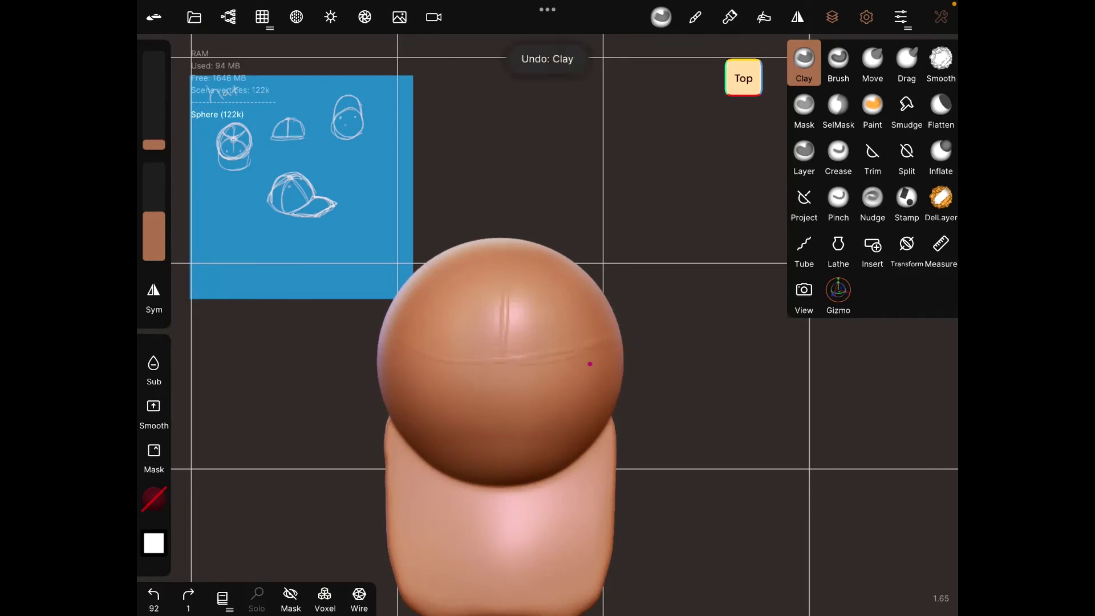
pyautogui.hotkey('ctrl', 'z')
pyautogui.hotkey('ctrl', 'z')
pyautogui.moveTo(660, 211); pyautogui.dragTo(598, 257)
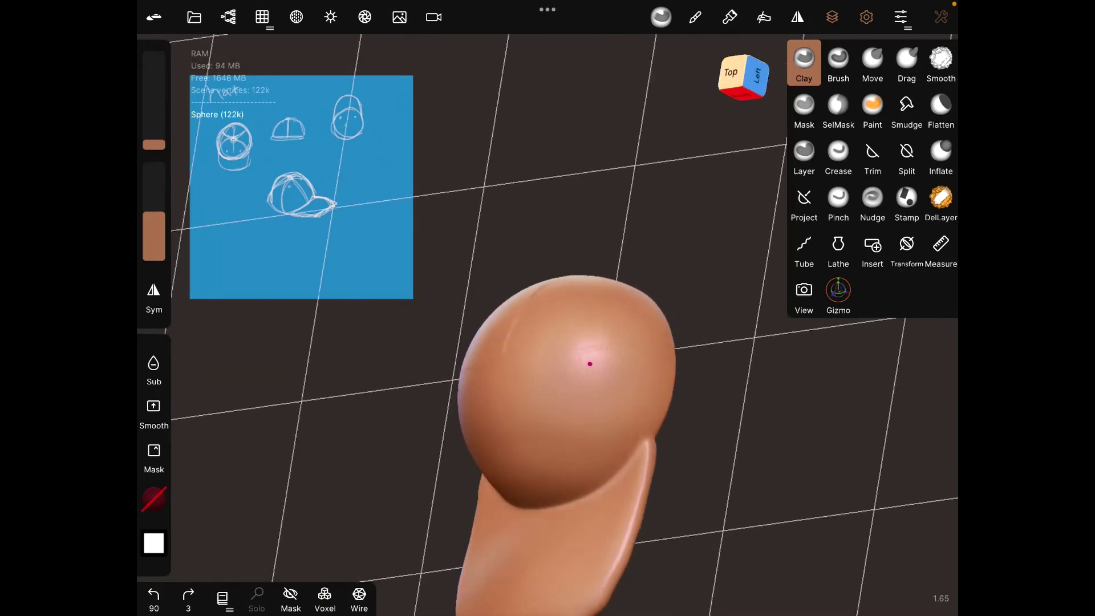
pyautogui.moveTo(590, 364); pyautogui.dragTo(663, 247)
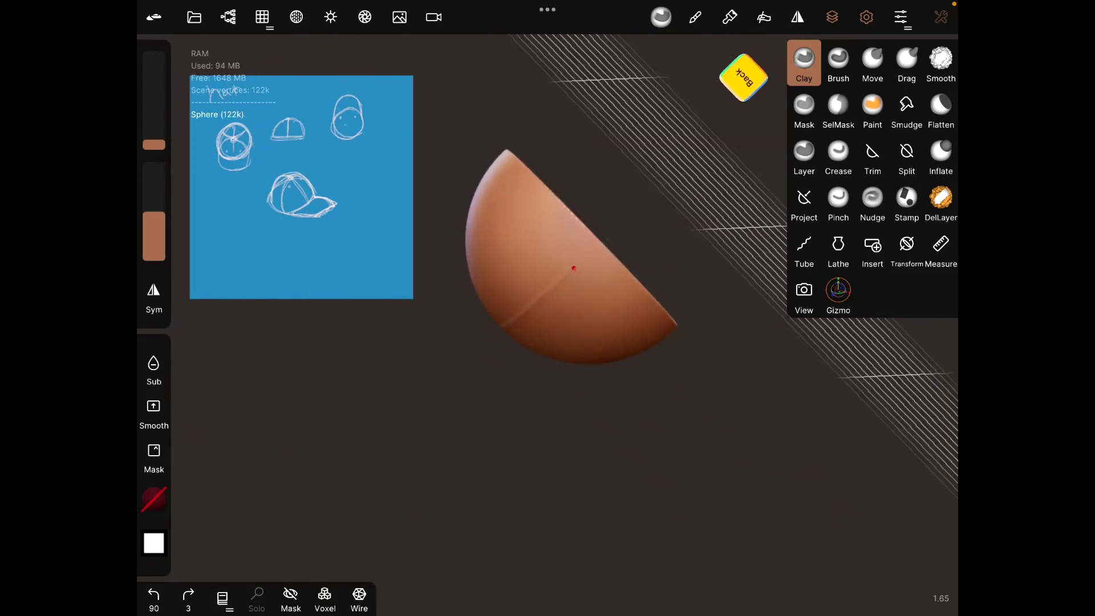
pyautogui.hotkey('ctrl', 'shift', 'z')
pyautogui.hotkey('ctrl', 'shift', 'z')
pyautogui.hotkey('ctrl', 'shift', 'z')
pyautogui.moveTo(617, 220)
pyautogui.mouseDown()
pyautogui.moveTo(728, 228)
pyautogui.moveTo(597, 484)
pyautogui.mouseUp()
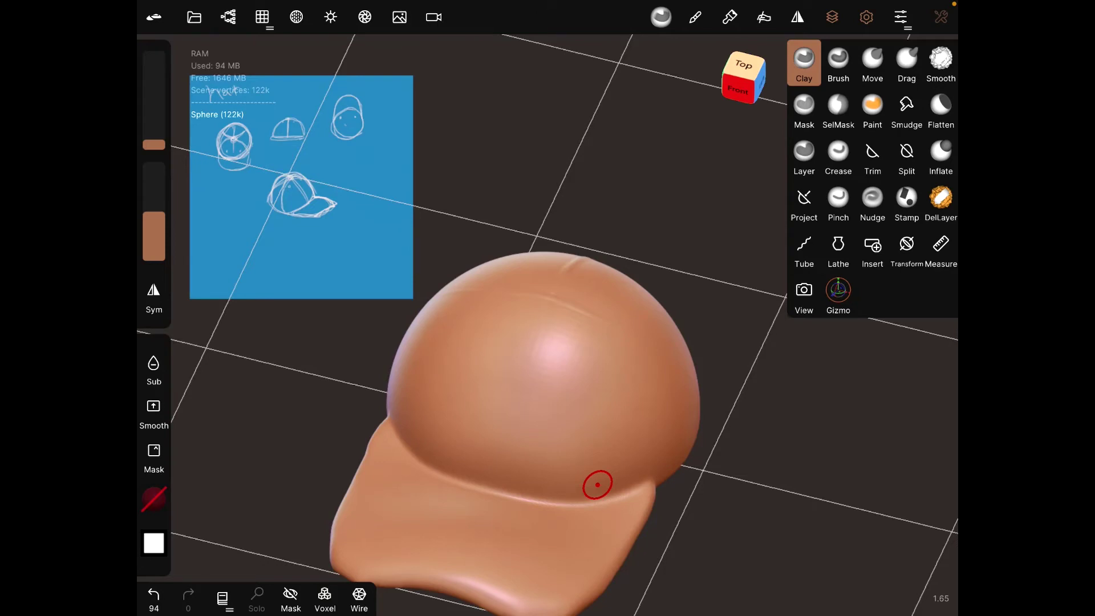
# Sculpt short Clay seam strokes up the front crown to its peak, orbiting between strokes
pyautogui.moveTo(532, 333); pyautogui.dragTo(522, 366)
pyautogui.moveTo(542, 314)
pyautogui.mouseDown()
pyautogui.moveTo(553, 298)
pyautogui.moveTo(543, 311)
pyautogui.mouseUp()
pyautogui.moveTo(582, 354); pyautogui.dragTo(581, 356)
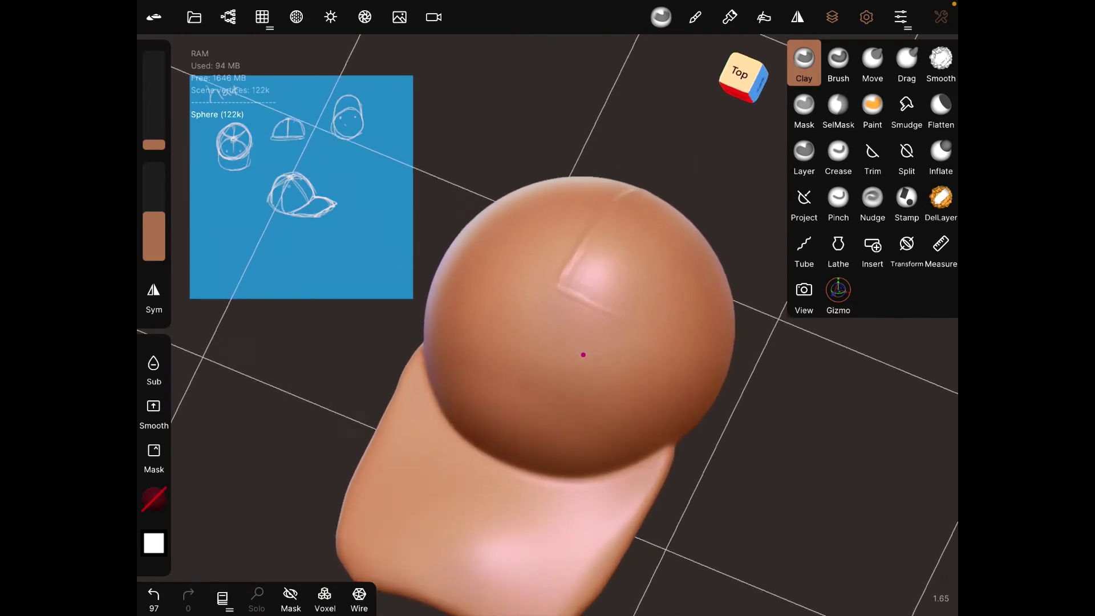
pyautogui.moveTo(540, 320); pyautogui.dragTo(538, 328)
pyautogui.click(499, 467)
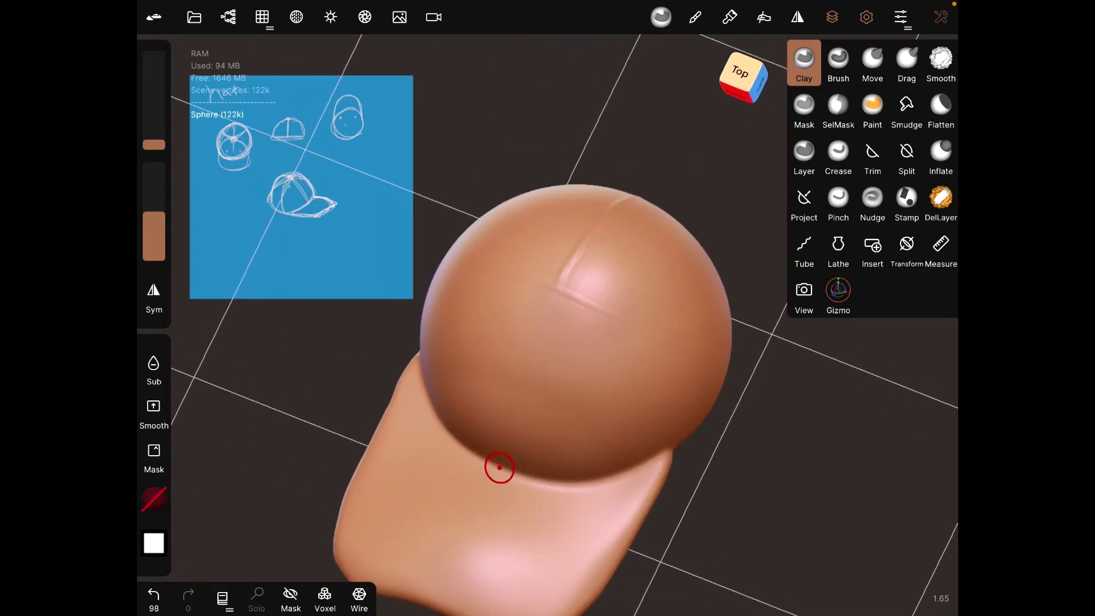
pyautogui.moveTo(499, 467); pyautogui.dragTo(727, 122)
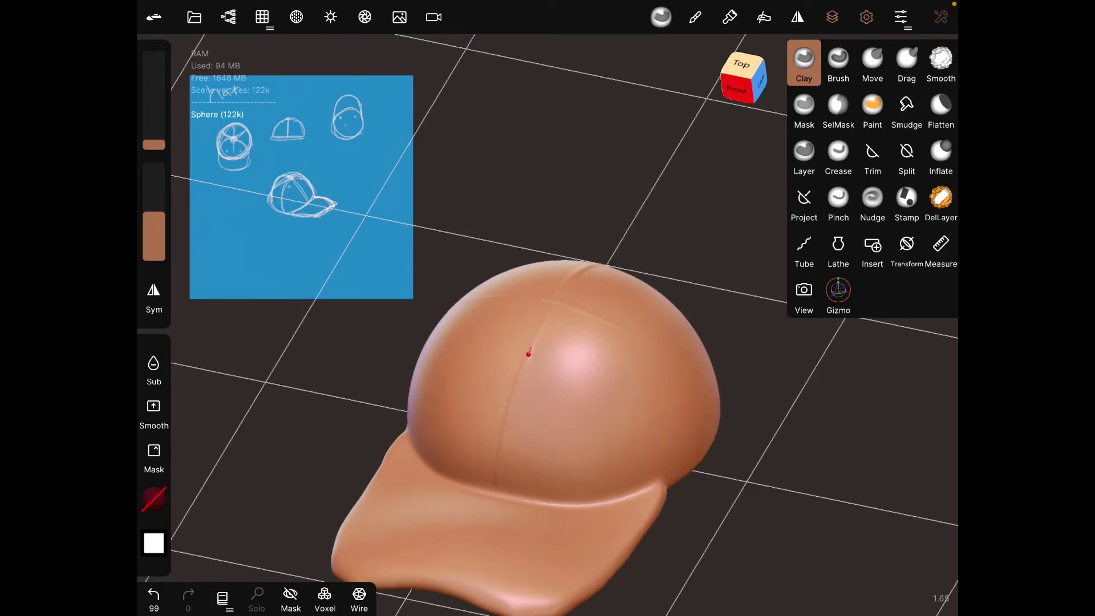
pyautogui.click(557, 293)
pyautogui.scroll(3, 558, 293)
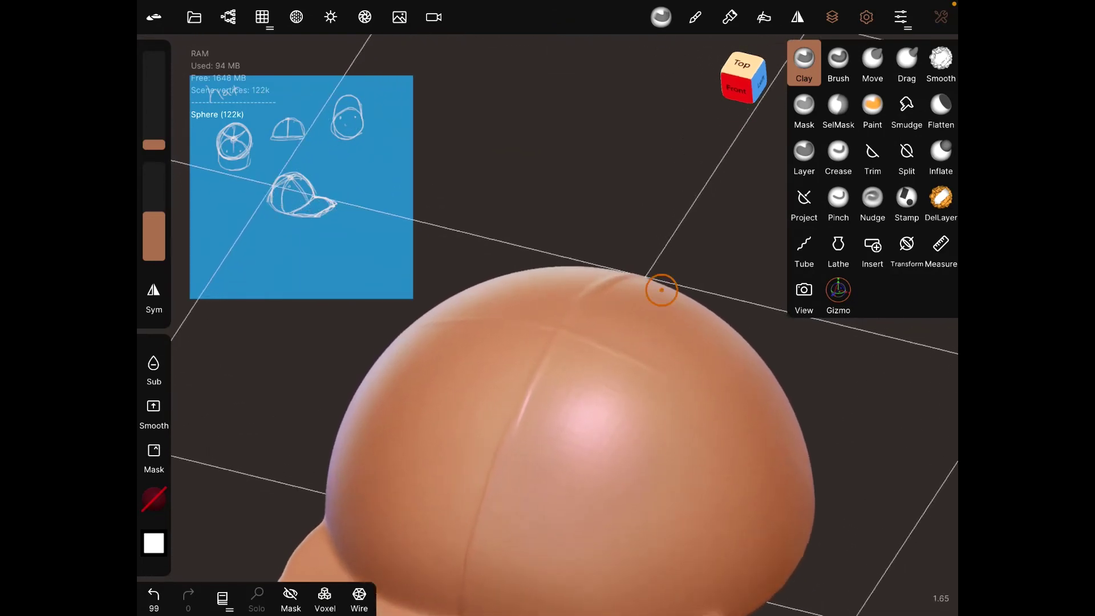
# Enlarge the Clay brush and dab a small round button on top of the crown
pyautogui.moveTo(154, 144); pyautogui.dragTo(154, 129)
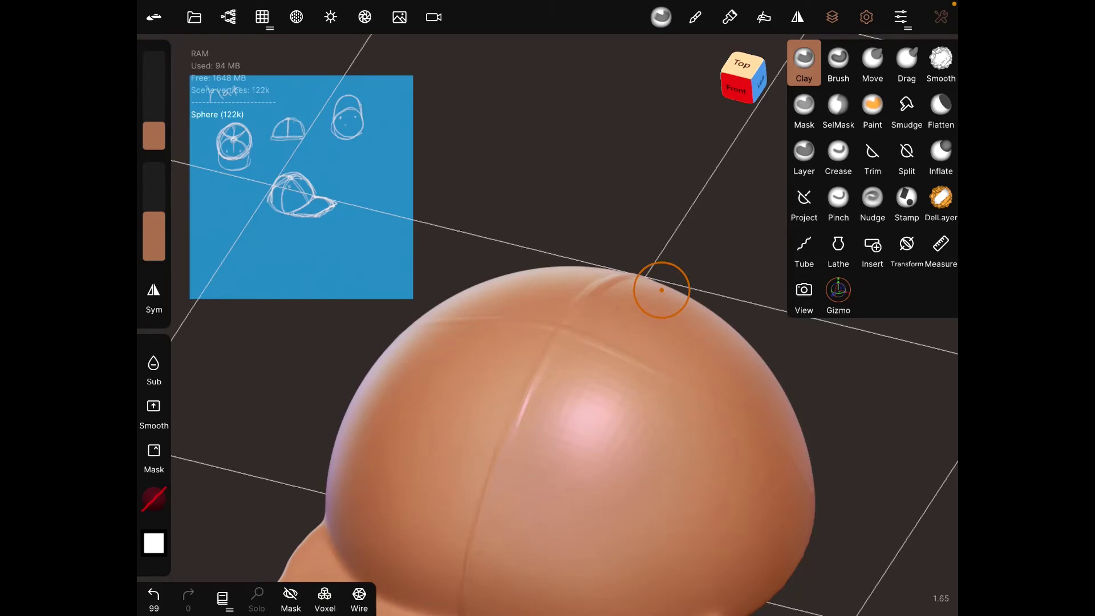
pyautogui.moveTo(562, 324); pyautogui.dragTo(554, 323)
pyautogui.moveTo(560, 325)
pyautogui.mouseDown(button='middle')
pyautogui.moveTo(650, 286)
pyautogui.moveTo(669, 196)
pyautogui.mouseUp(button='middle')
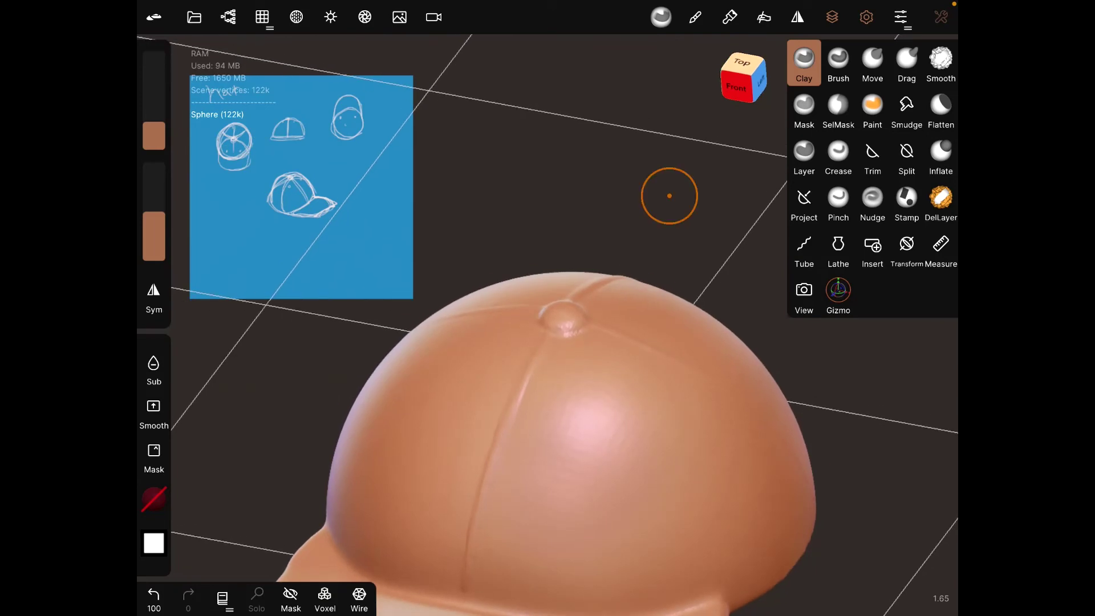
# Trace and strengthen the seam lines running from the button down to the brim
pyautogui.moveTo(542, 346); pyautogui.dragTo(468, 594)
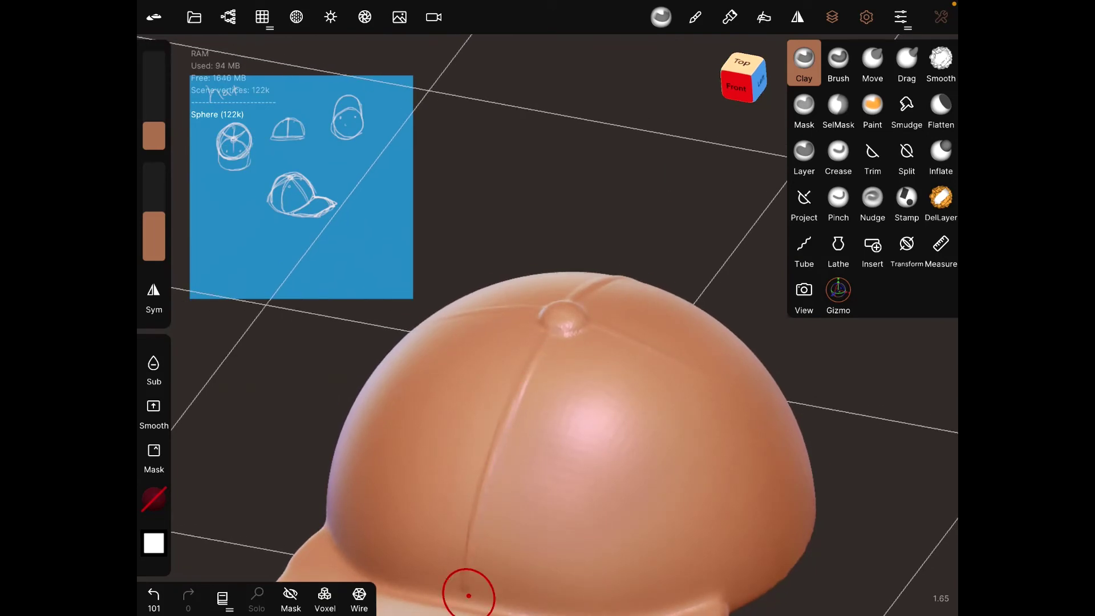
pyautogui.moveTo(651, 283); pyautogui.dragTo(646, 382, button='middle')
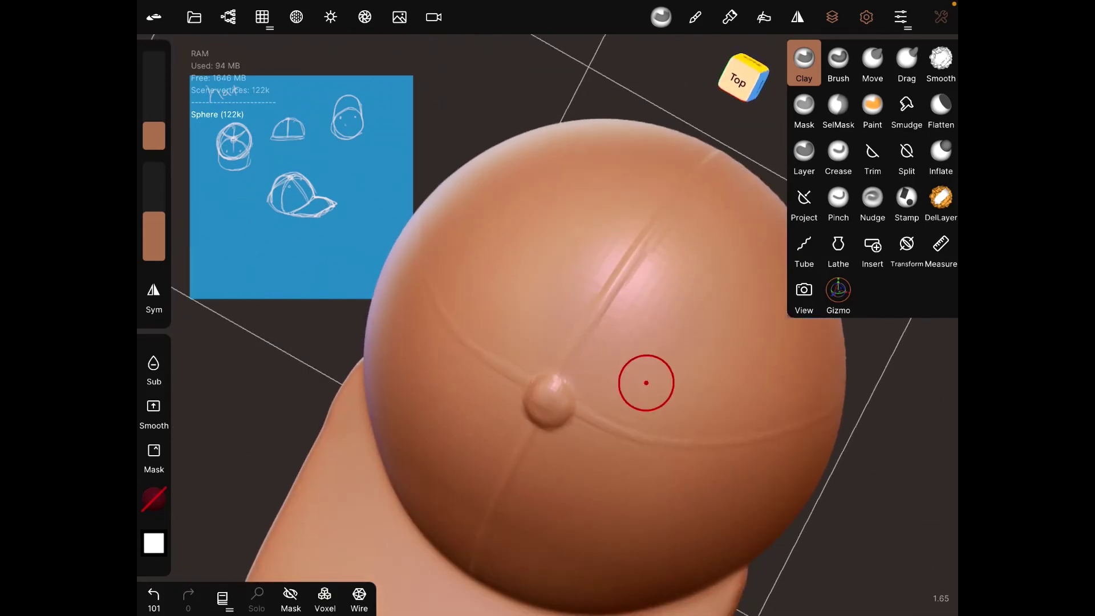
pyautogui.moveTo(559, 374); pyautogui.dragTo(618, 282)
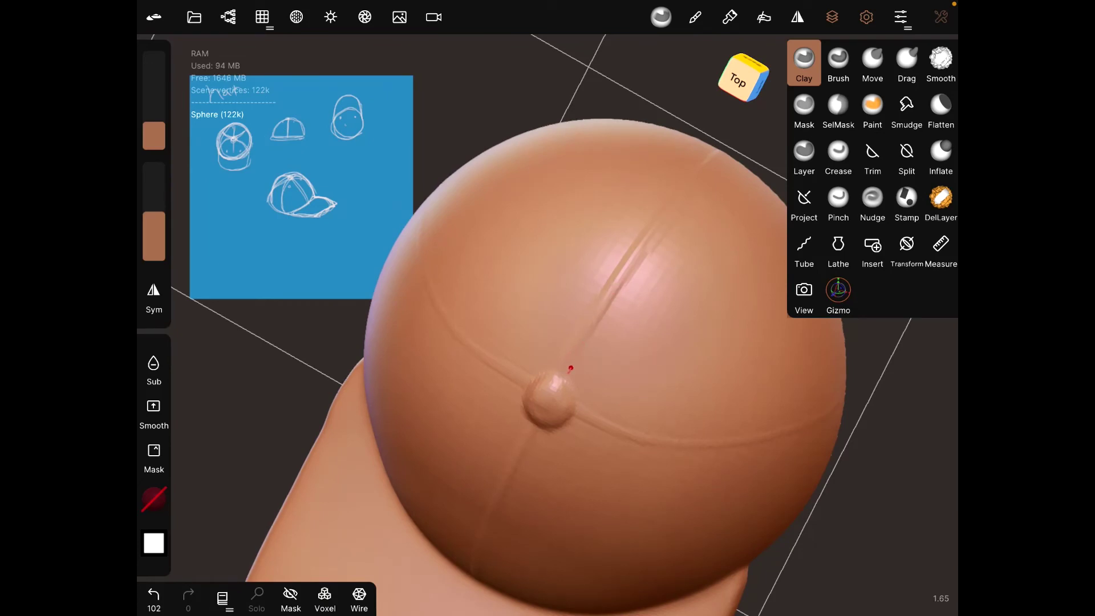
pyautogui.moveTo(756, 113); pyautogui.dragTo(668, 255, button='middle')
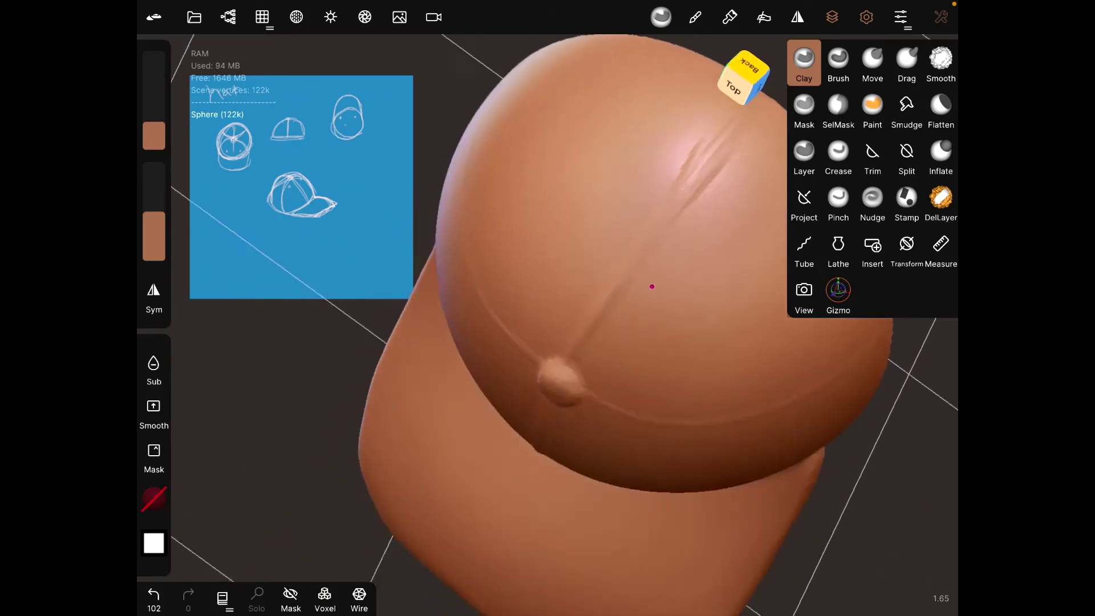
pyautogui.moveTo(700, 158); pyautogui.dragTo(623, 249)
pyautogui.moveTo(699, 146)
pyautogui.mouseDown(button='middle')
pyautogui.moveTo(673, 322)
pyautogui.moveTo(733, 277)
pyautogui.moveTo(656, 313)
pyautogui.mouseUp(button='middle')
# With symmetry on, carve mirrored diagonal seam grooves across the crown to its edge
pyautogui.press('x')
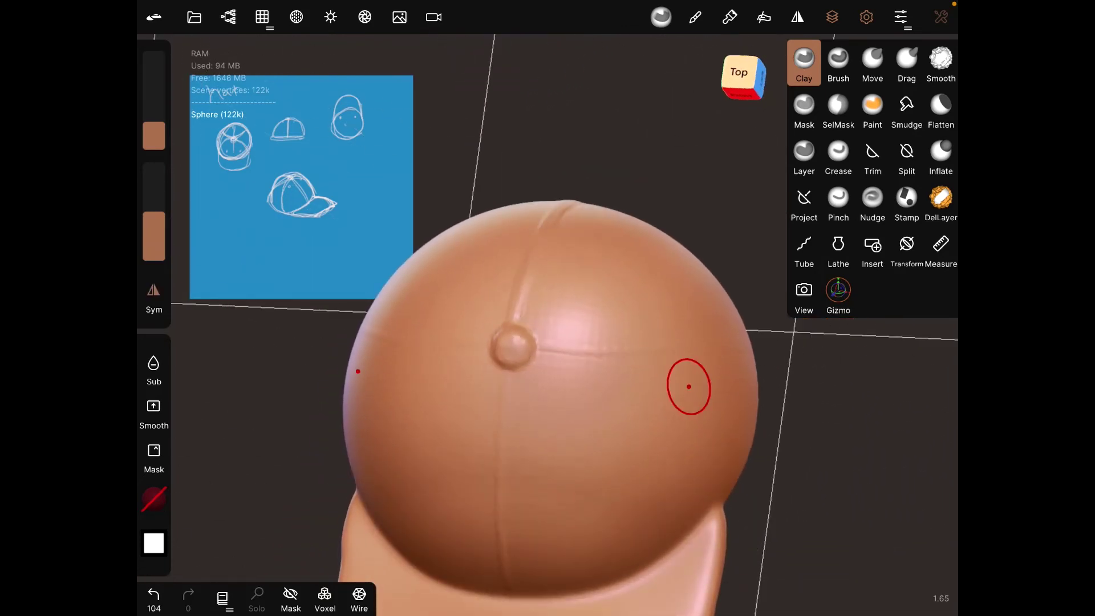
pyautogui.moveTo(689, 386)
pyautogui.mouseDown(button='middle')
pyautogui.moveTo(709, 408)
pyautogui.moveTo(703, 475)
pyautogui.mouseUp(button='middle')
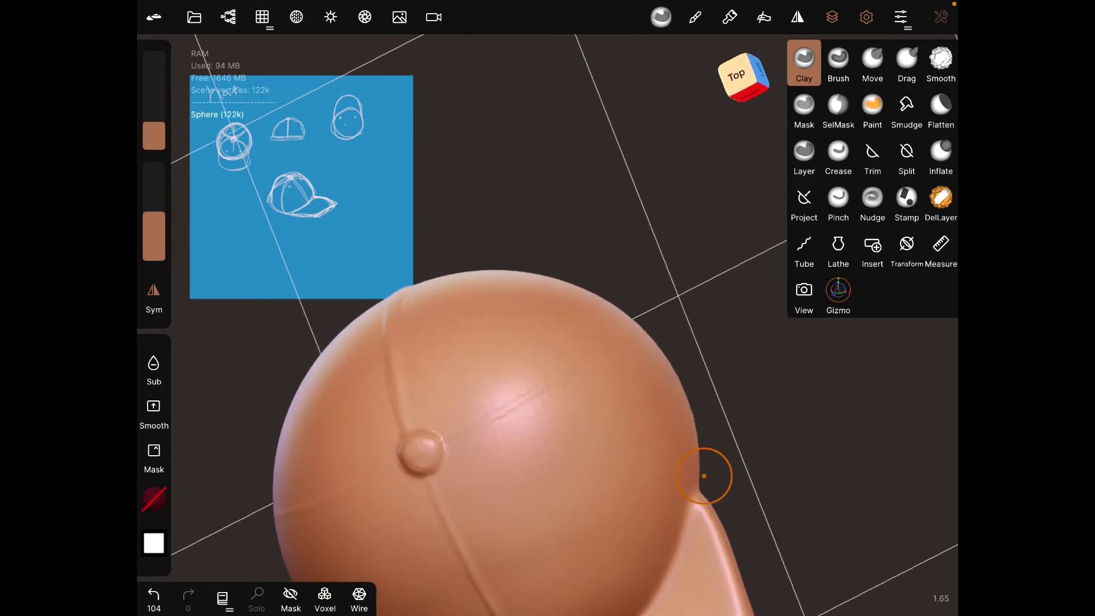
pyautogui.moveTo(479, 423); pyautogui.dragTo(560, 377)
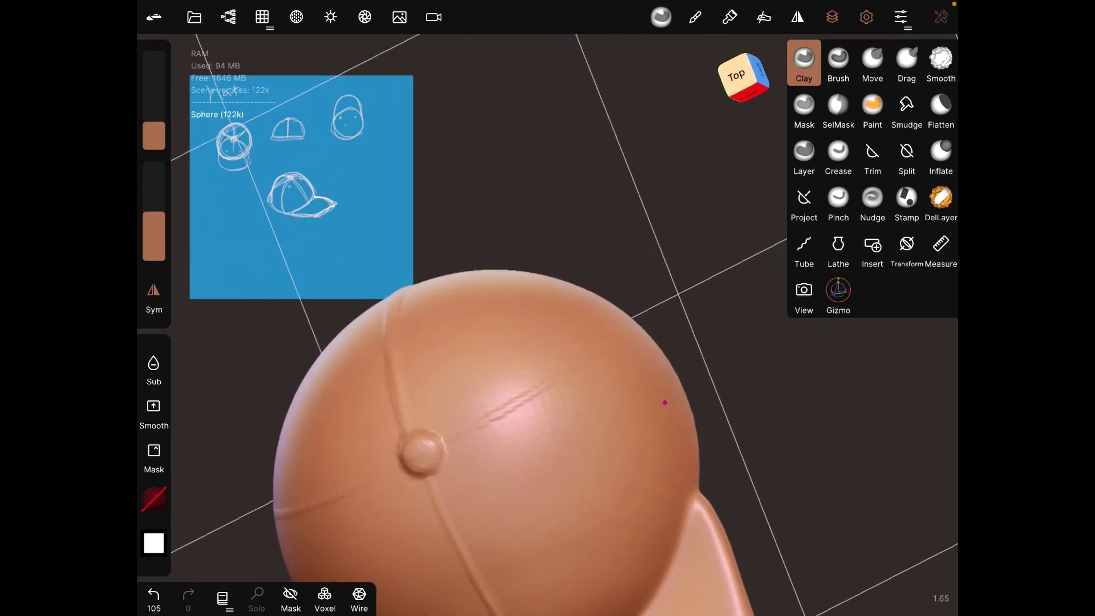
pyautogui.moveTo(664, 402); pyautogui.dragTo(544, 309, button='middle')
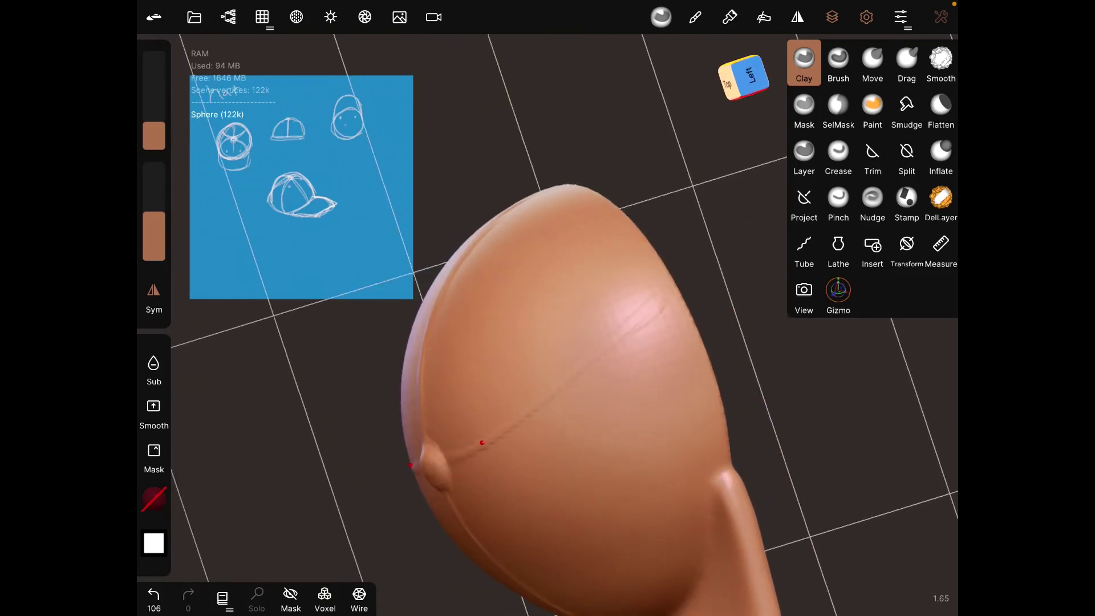
pyautogui.moveTo(597, 367); pyautogui.dragTo(687, 285)
pyautogui.moveTo(561, 394); pyautogui.dragTo(686, 291)
pyautogui.moveTo(562, 393); pyautogui.dragTo(686, 288)
pyautogui.moveTo(601, 356)
pyautogui.mouseDown()
pyautogui.moveTo(690, 277)
pyautogui.moveTo(664, 380)
pyautogui.moveTo(683, 455)
pyautogui.moveTo(631, 455)
pyautogui.moveTo(704, 330)
pyautogui.moveTo(776, 414)
pyautogui.mouseUp()
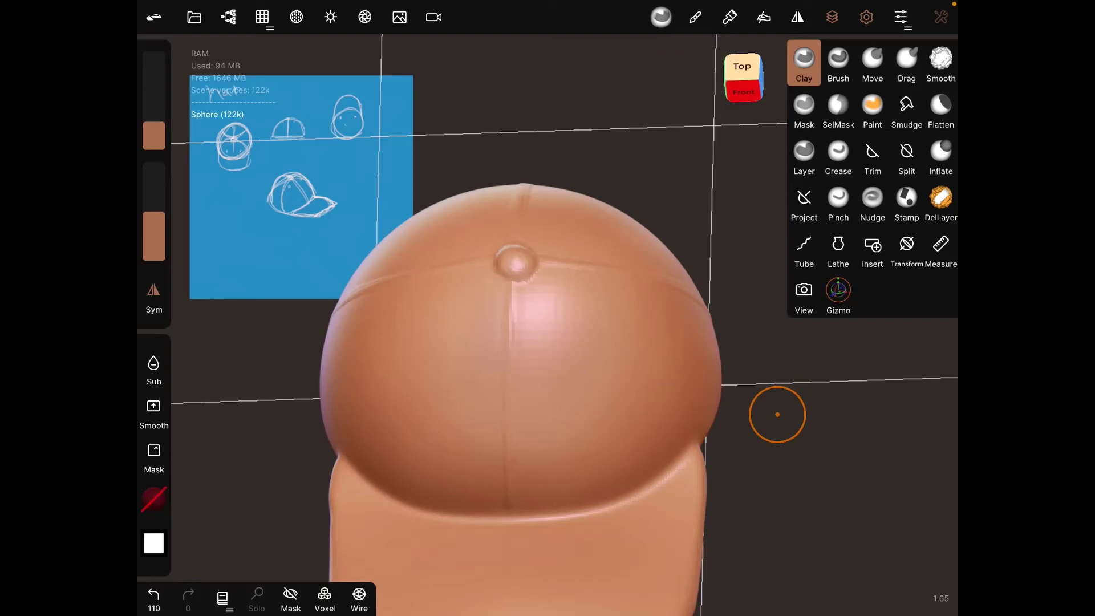
# Trim two mirrored elliptical vent holes below the existing pair, viewed from the top
pyautogui.click(871, 159)
pyautogui.click(741, 69)
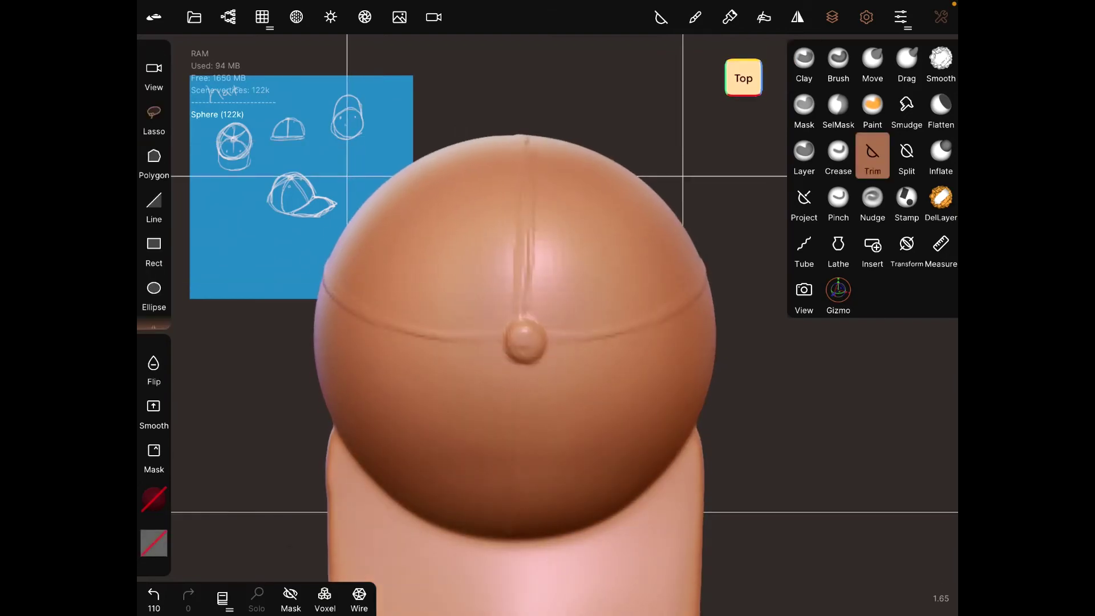
pyautogui.scroll(-2, 155, 214)
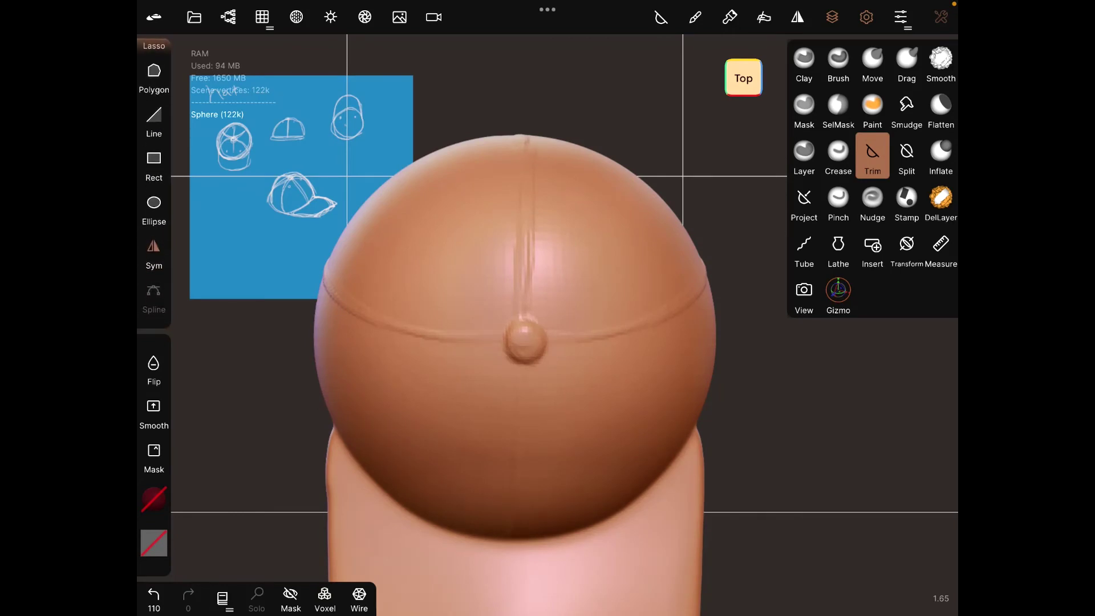
pyautogui.scroll(1, 155, 214)
pyautogui.click(154, 232)
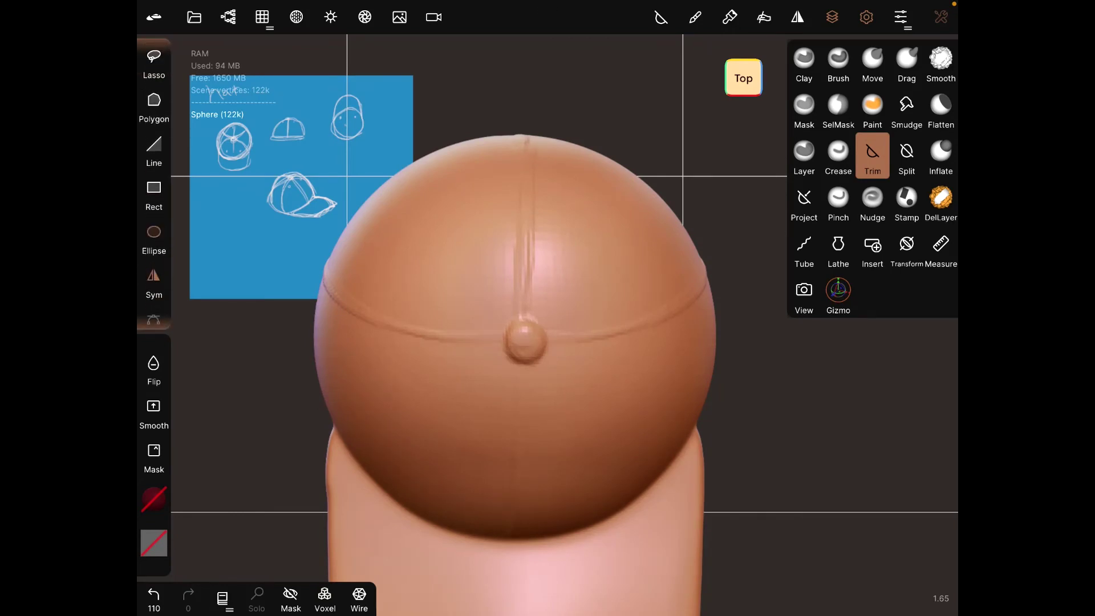
pyautogui.moveTo(560, 290); pyautogui.dragTo(579, 307)
pyautogui.moveTo(572, 362); pyautogui.dragTo(583, 376)
# Briefly show the transform gizmo, dismiss it, and orbit to inspect the four holes
pyautogui.moveTo(826, 471); pyautogui.dragTo(745, 337)
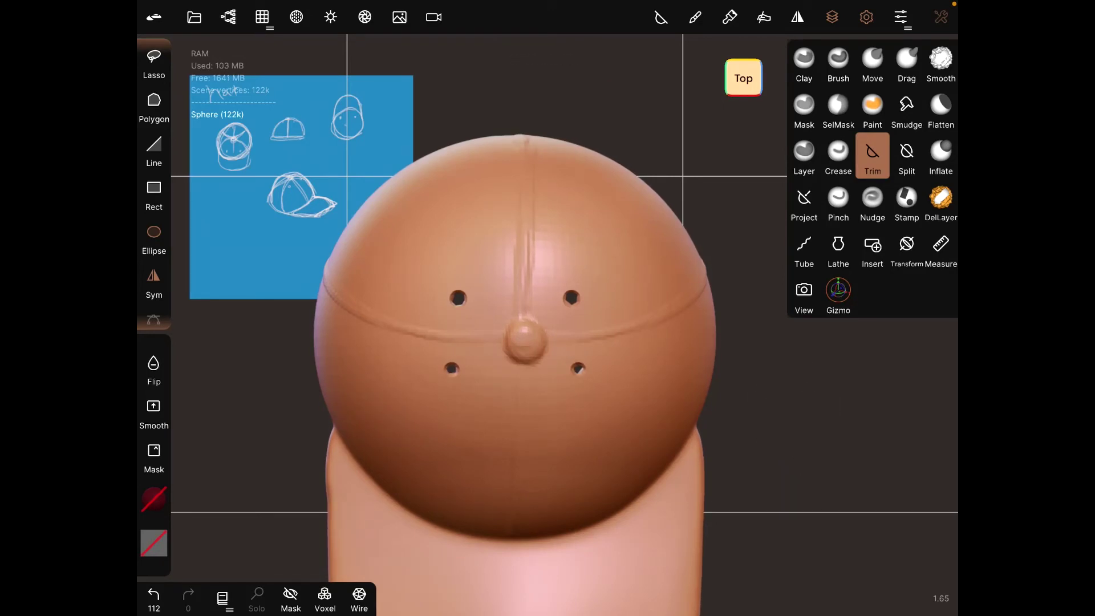
pyautogui.click(838, 296)
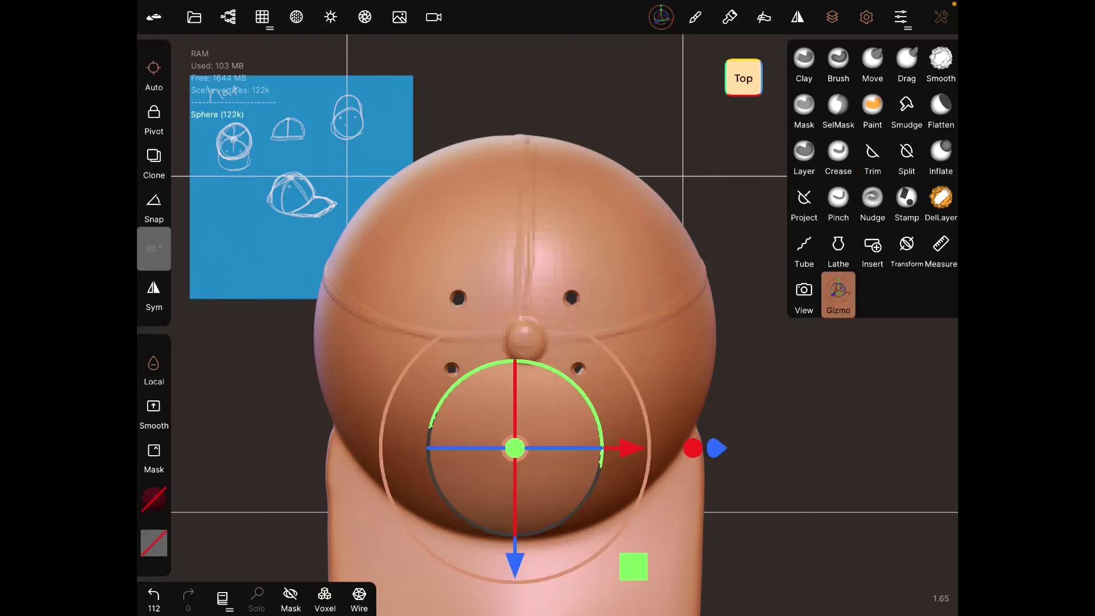
pyautogui.click(804, 61)
pyautogui.moveTo(795, 411)
pyautogui.mouseDown()
pyautogui.moveTo(703, 333)
pyautogui.moveTo(764, 503)
pyautogui.mouseUp()
# Smooth the rims of the four vent holes from above and underneath
pyautogui.click(941, 60)
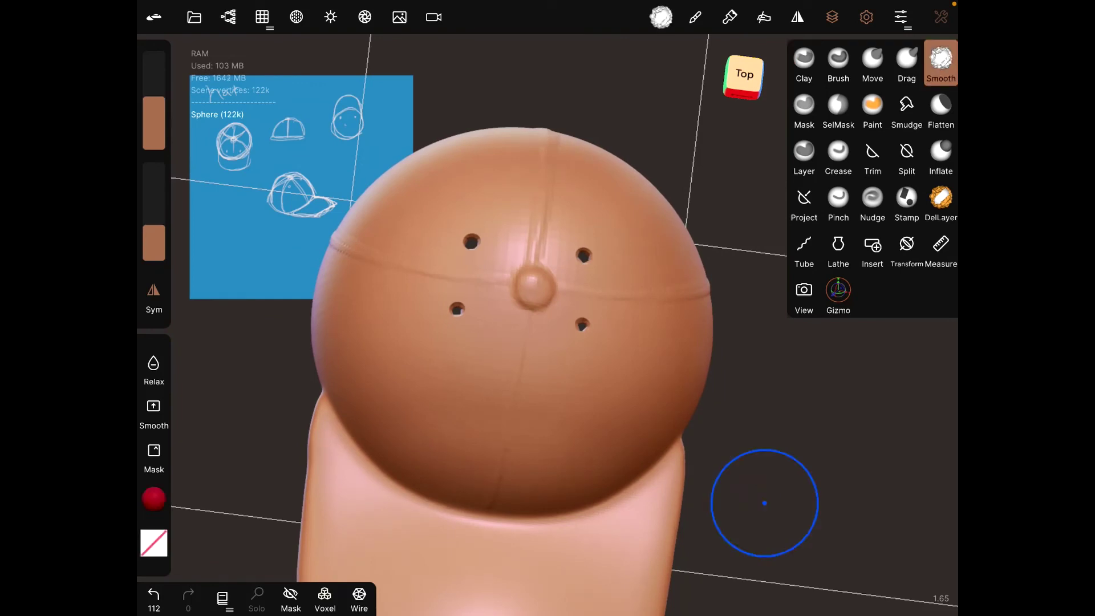
pyautogui.moveTo(582, 325); pyautogui.dragTo(566, 333)
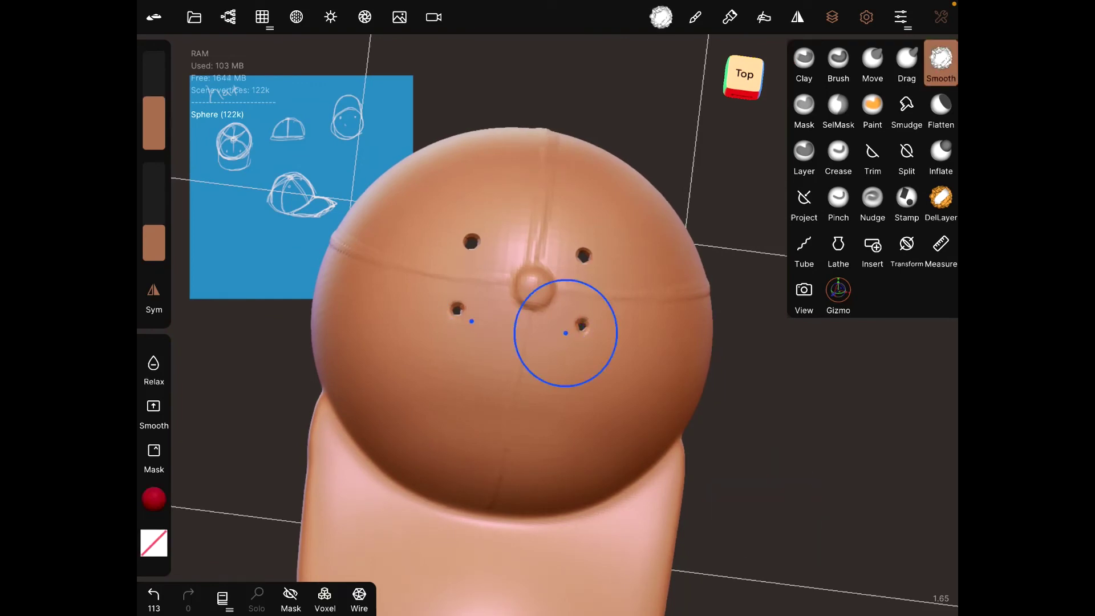
pyautogui.moveTo(585, 257); pyautogui.dragTo(588, 240)
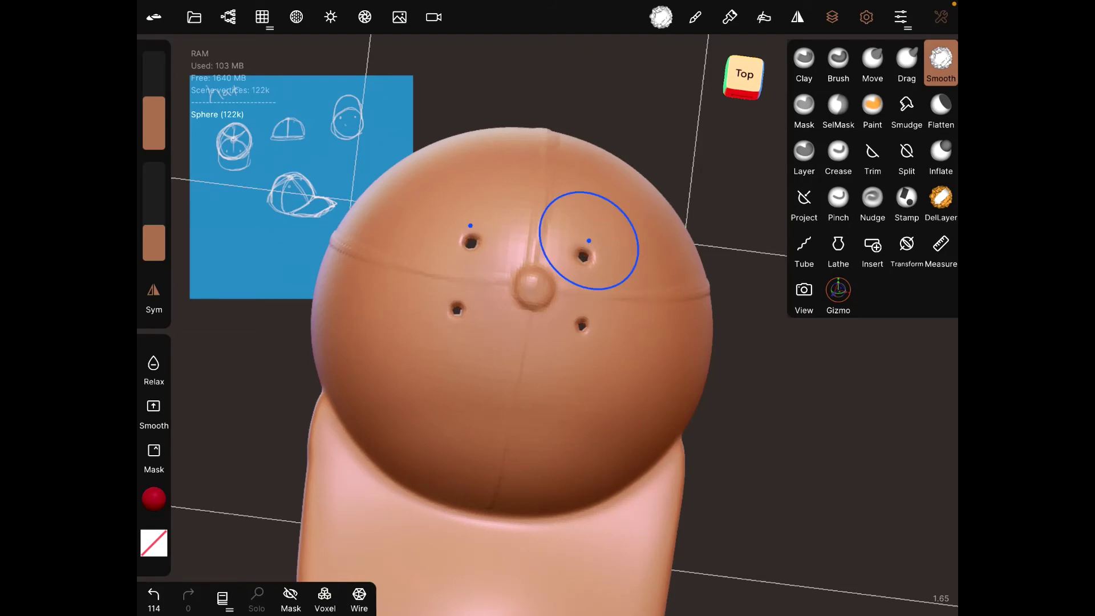
pyautogui.moveTo(753, 471); pyautogui.dragTo(576, 36)
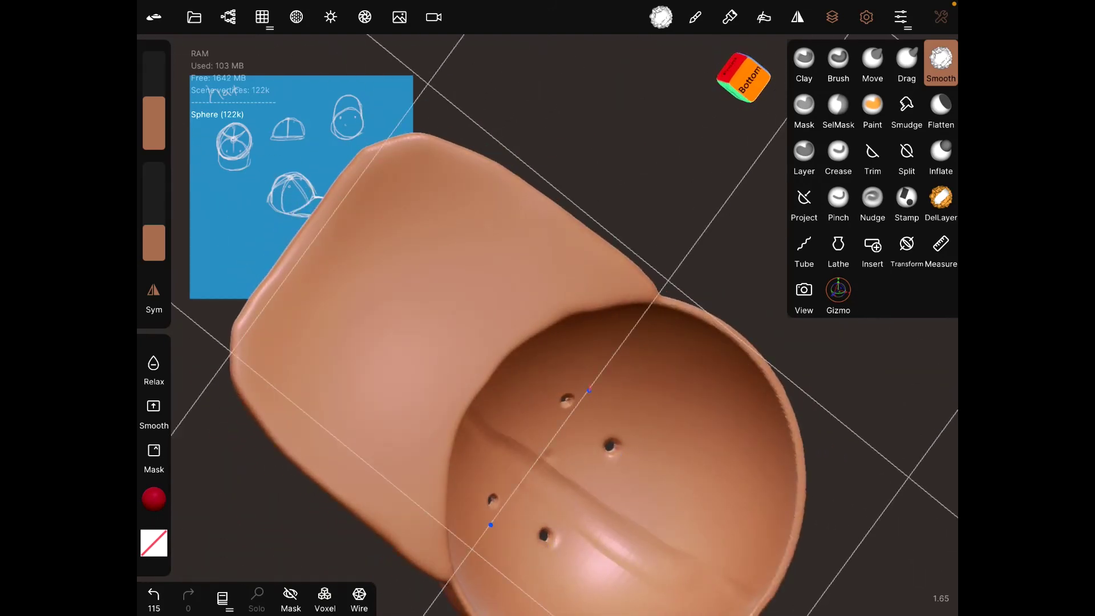
pyautogui.moveTo(855, 513)
pyautogui.mouseDown()
pyautogui.moveTo(702, 335)
pyautogui.moveTo(650, 403)
pyautogui.mouseUp()
pyautogui.moveTo(691, 459); pyautogui.dragTo(676, 449)
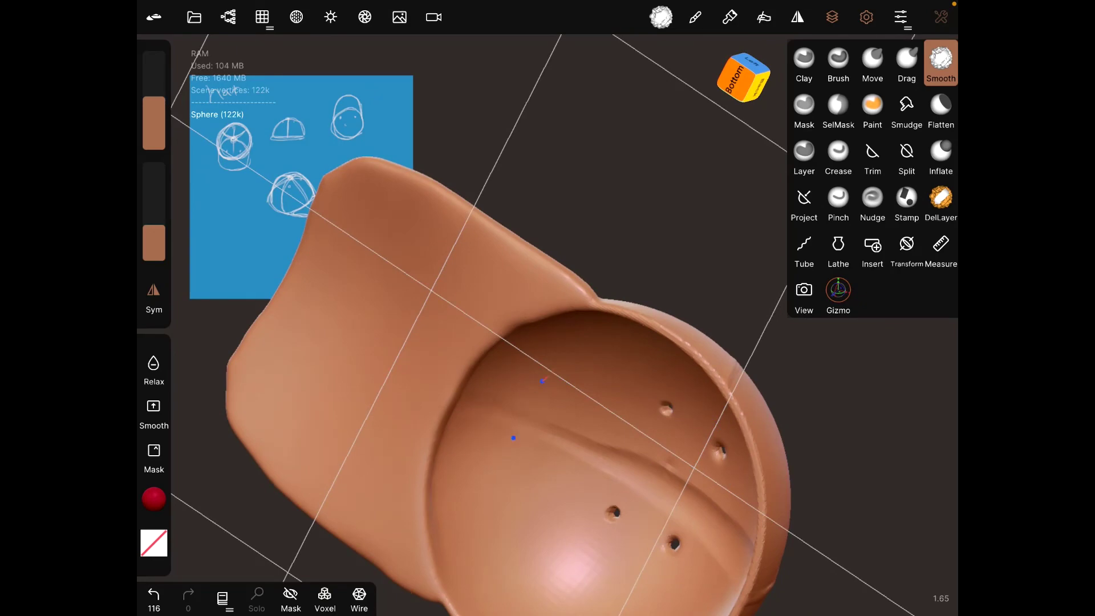
# Smooth away the groove inside the crown
pyautogui.moveTo(686, 555)
pyautogui.mouseDown()
pyautogui.moveTo(704, 334)
pyautogui.moveTo(687, 555)
pyautogui.mouseUp()
pyautogui.moveTo(716, 195); pyautogui.dragTo(718, 198)
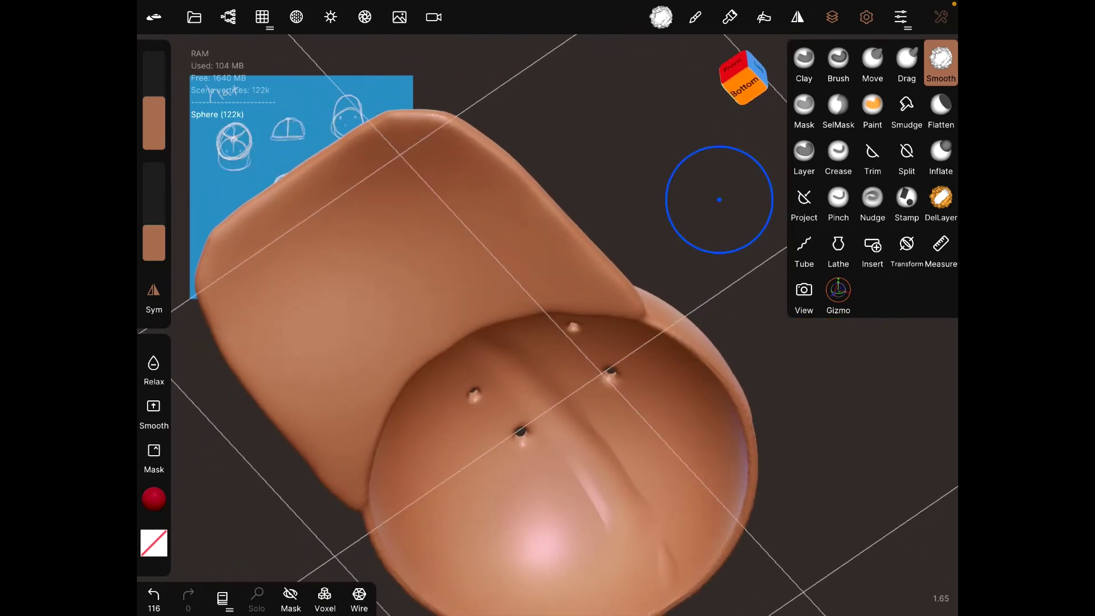
pyautogui.moveTo(683, 551); pyautogui.dragTo(546, 419)
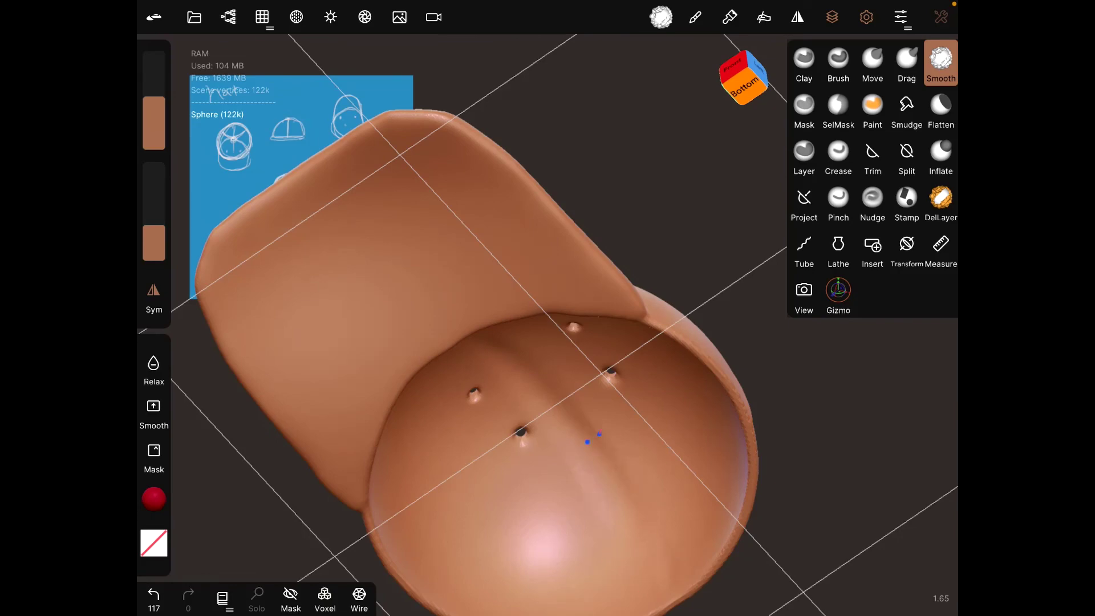
pyautogui.moveTo(647, 587); pyautogui.dragTo(704, 334)
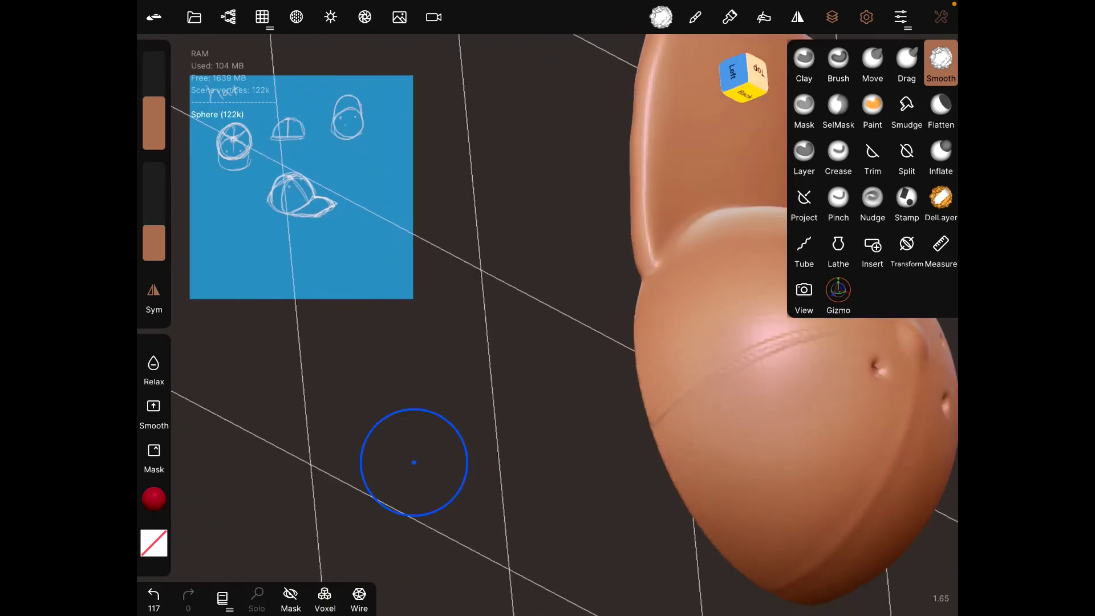
# Smooth the outer crown surface and sides, then orbit to inspect all around
pyautogui.moveTo(413, 462)
pyautogui.mouseDown()
pyautogui.moveTo(714, 482)
pyautogui.moveTo(569, 387)
pyautogui.mouseUp()
pyautogui.moveTo(566, 435); pyautogui.dragTo(565, 432)
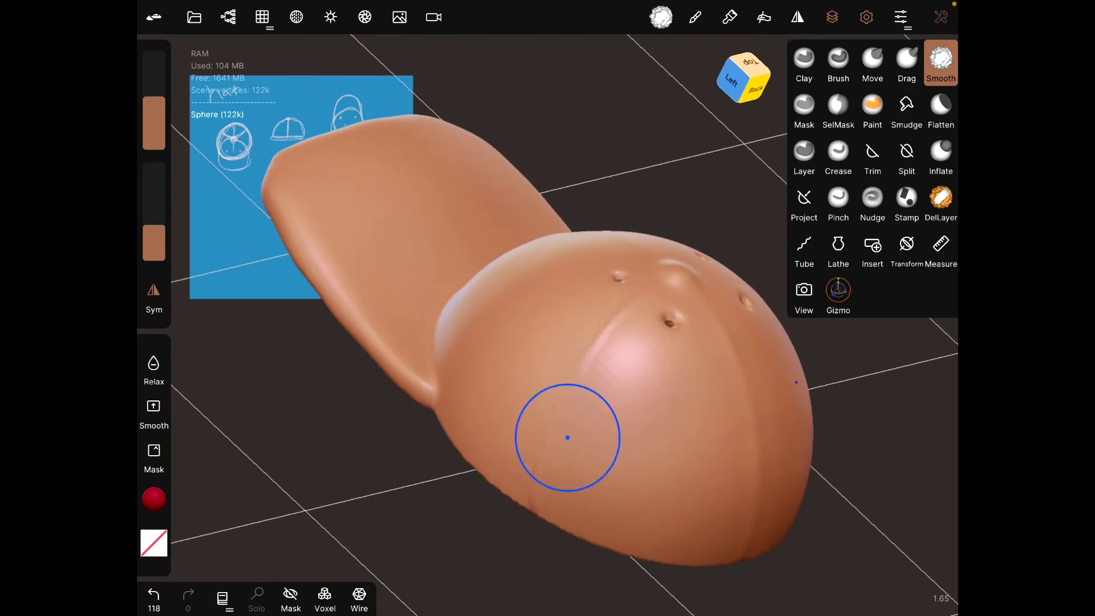
pyautogui.moveTo(758, 533)
pyautogui.mouseDown()
pyautogui.moveTo(611, 343)
pyautogui.moveTo(617, 252)
pyautogui.moveTo(693, 365)
pyautogui.moveTo(732, 450)
pyautogui.mouseUp()
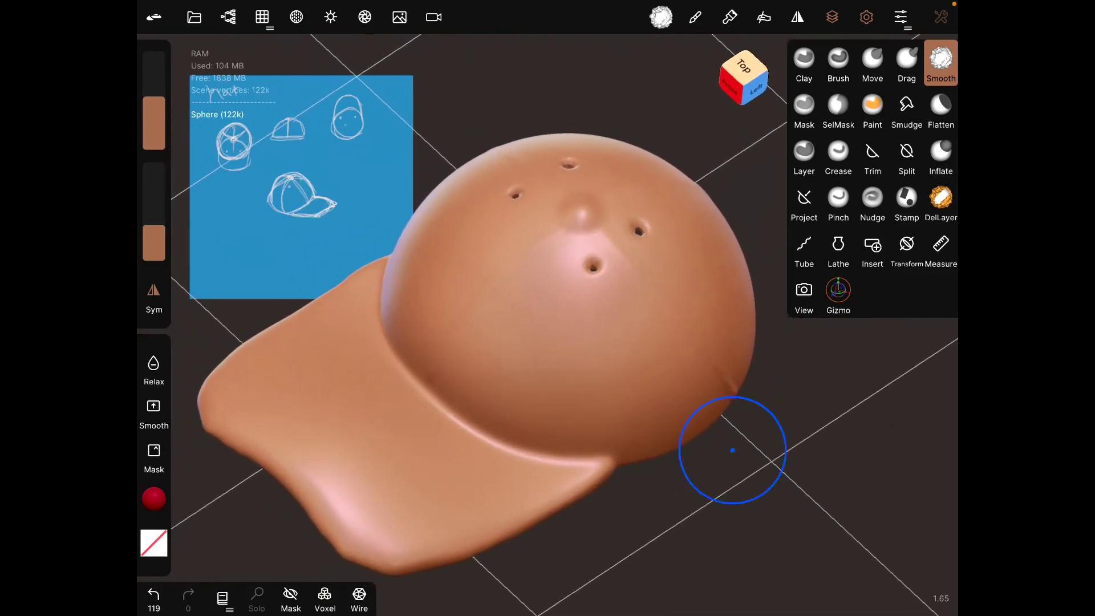
pyautogui.moveTo(709, 359)
pyautogui.mouseDown()
pyautogui.moveTo(845, 433)
pyautogui.moveTo(710, 359)
pyautogui.moveTo(781, 440)
pyautogui.moveTo(667, 319)
pyautogui.mouseUp()
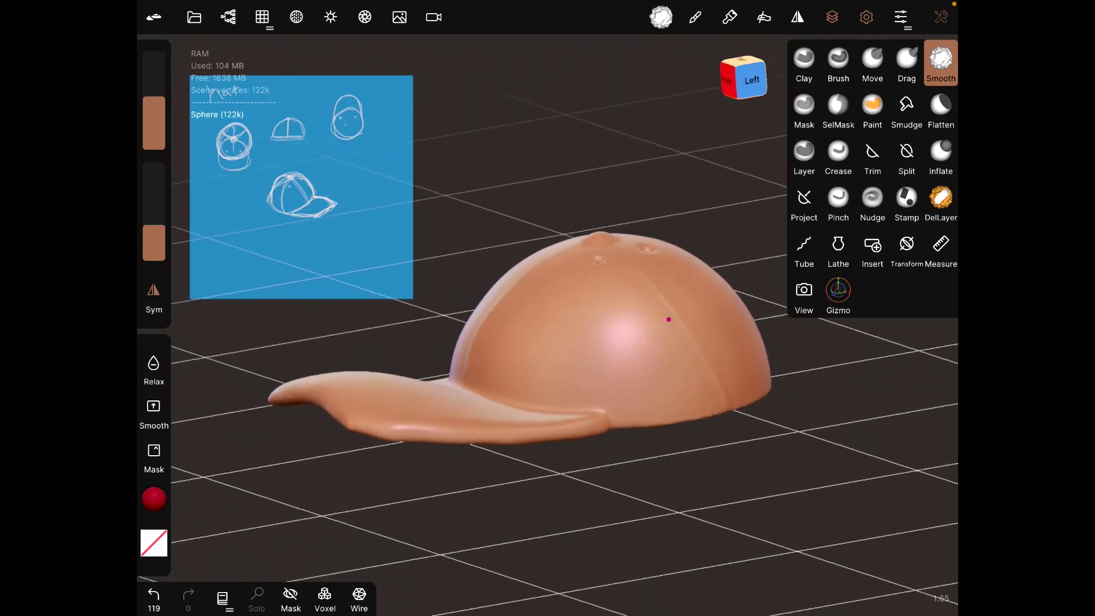
pyautogui.moveTo(689, 416)
pyautogui.mouseDown()
pyautogui.moveTo(670, 317)
pyautogui.moveTo(718, 259)
pyautogui.mouseUp()
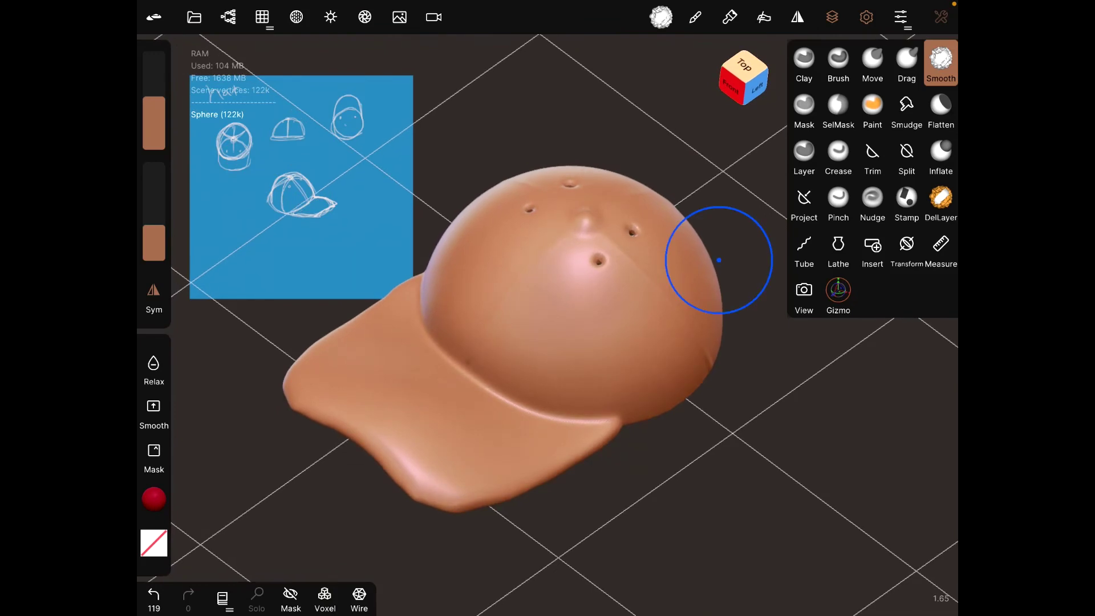
pyautogui.moveTo(719, 260)
pyautogui.mouseDown()
pyautogui.moveTo(673, 317)
pyautogui.moveTo(815, 465)
pyautogui.moveTo(682, 437)
pyautogui.mouseUp()
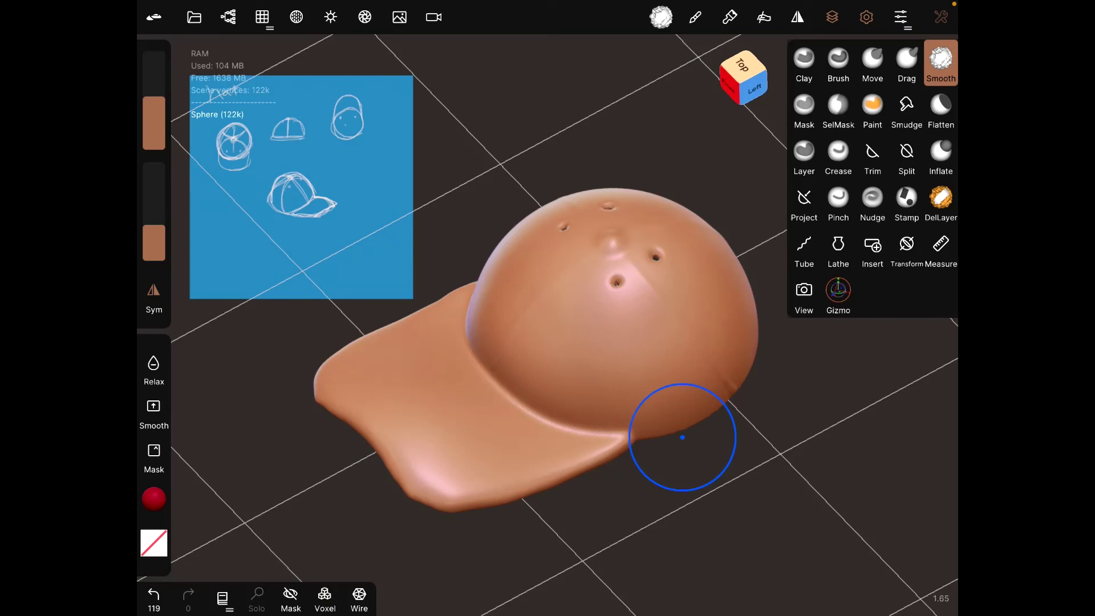
# Browse the Scene, Material and Shading panels before settling on the Topology UV options
pyautogui.click(228, 16)
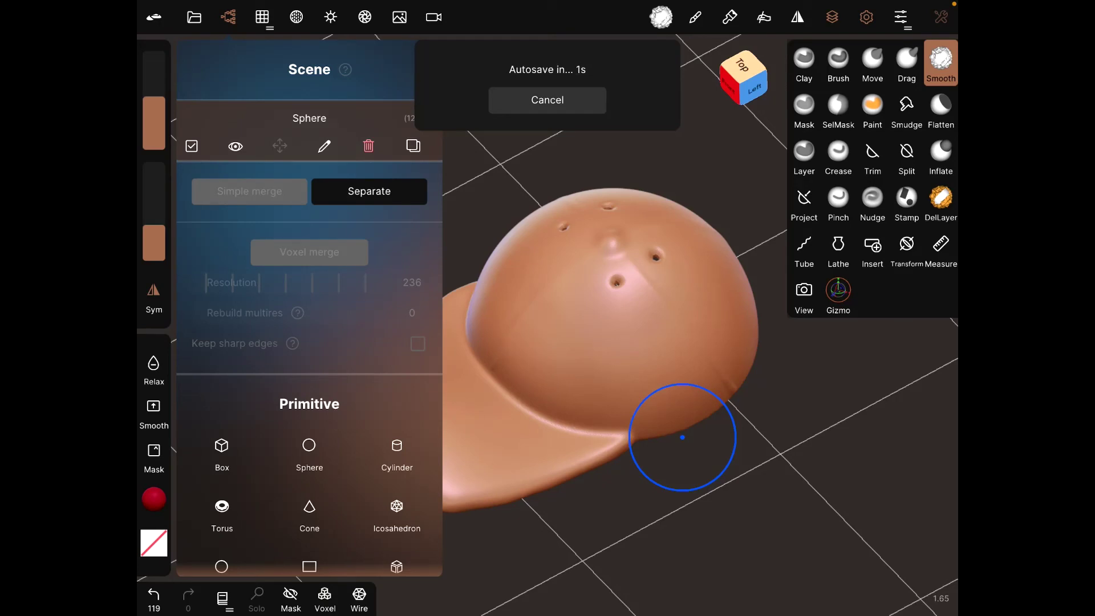
pyautogui.click(263, 17)
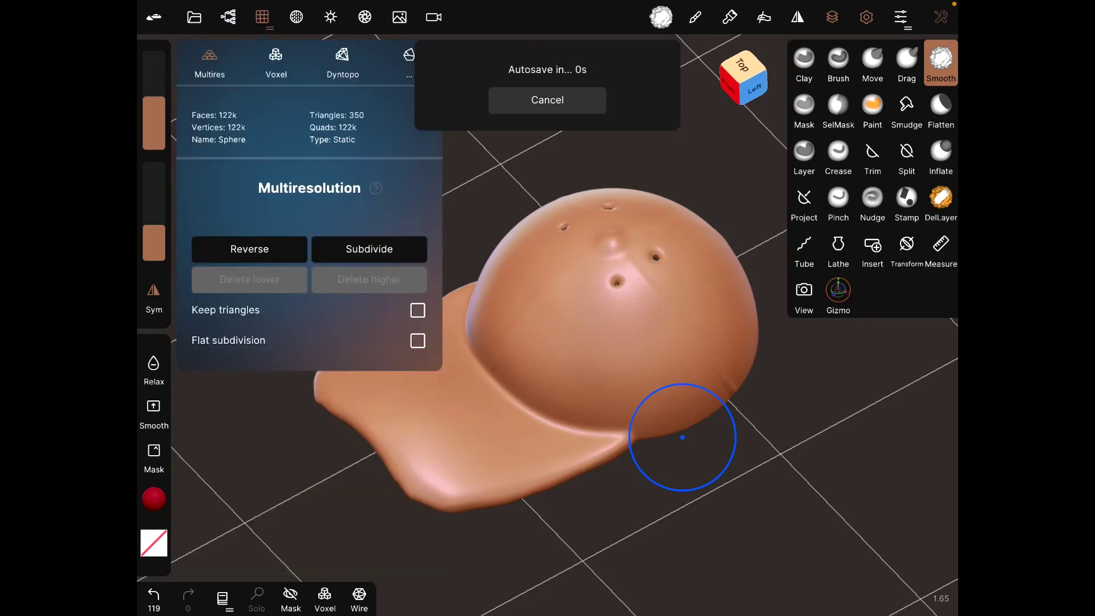
pyautogui.click(409, 59)
pyautogui.scroll(2, 309, 343)
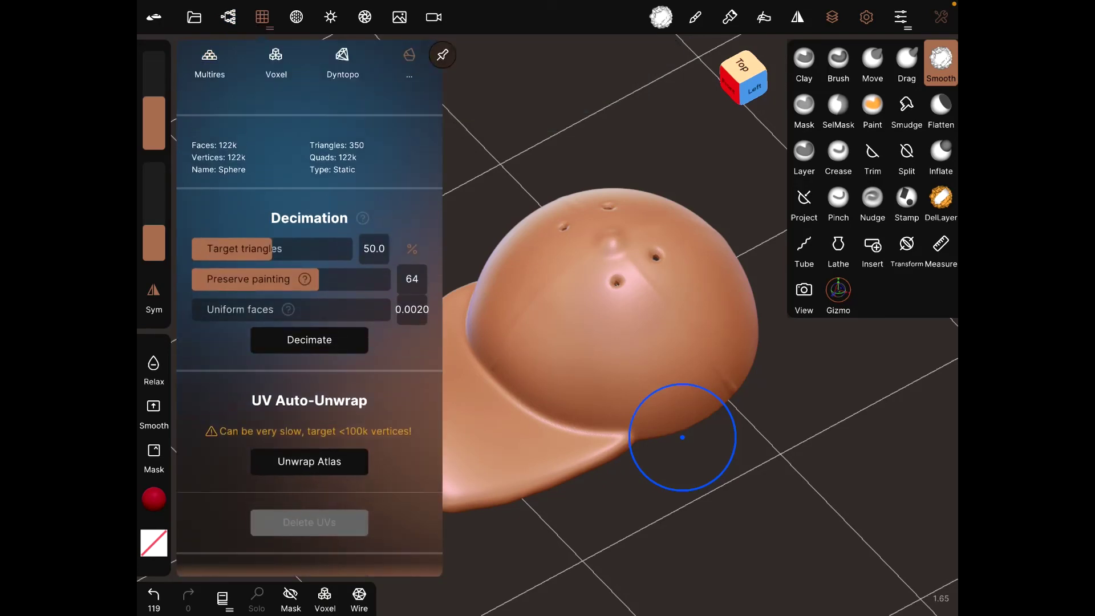
pyautogui.click(228, 16)
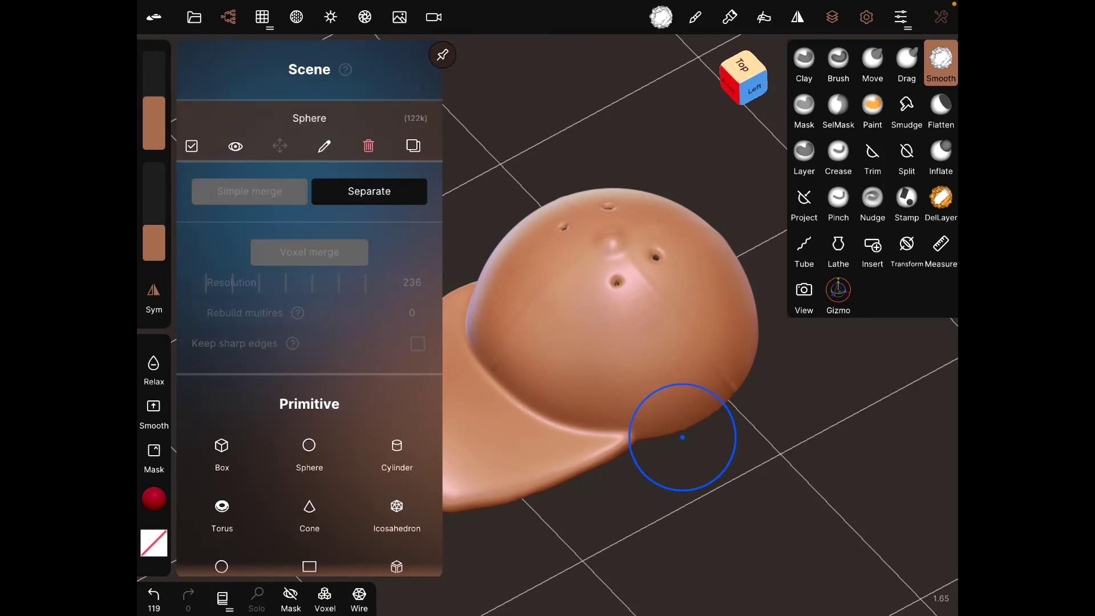
pyautogui.click(295, 16)
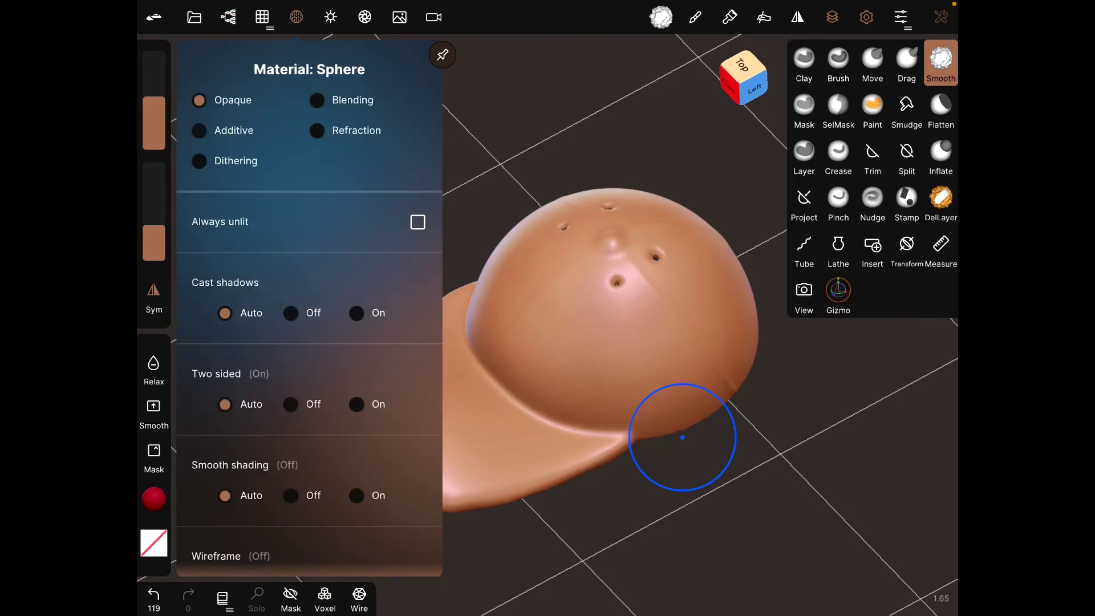
pyautogui.scroll(1, 309, 343)
pyautogui.click(399, 17)
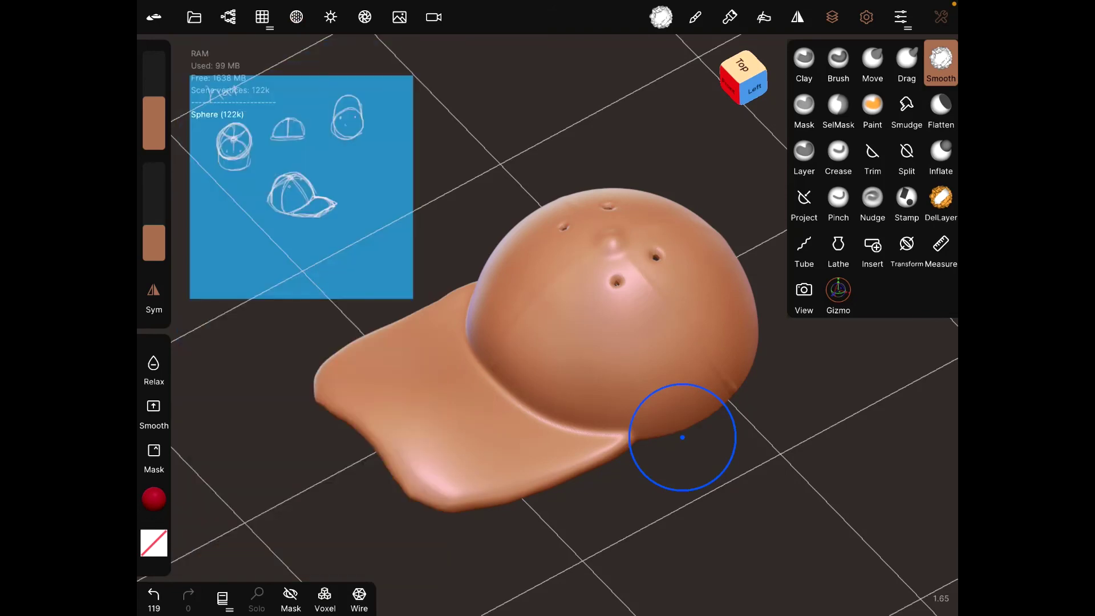
pyautogui.click(330, 16)
pyautogui.click(296, 17)
pyautogui.click(261, 16)
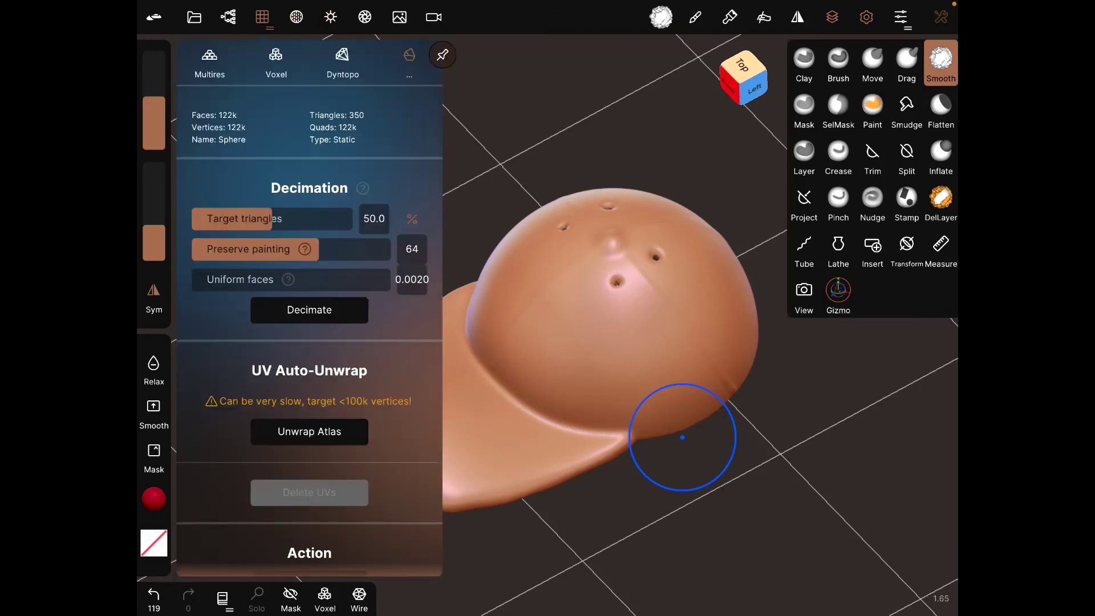
# Start Unwrap Atlas under UV Auto-Unwrap and confirm it
pyautogui.click(308, 432)
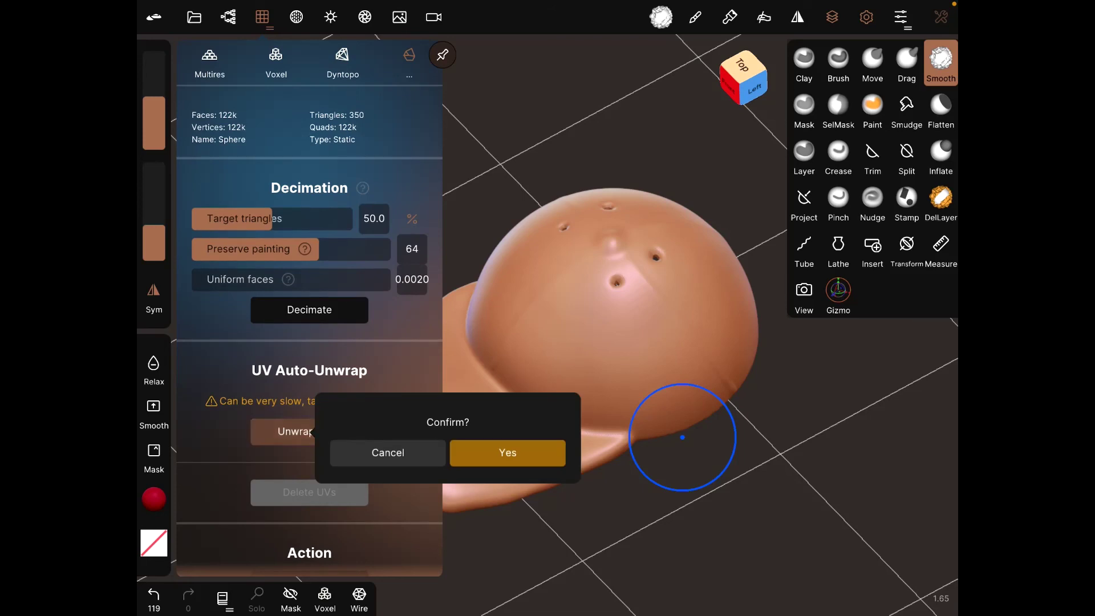
pyautogui.click(507, 453)
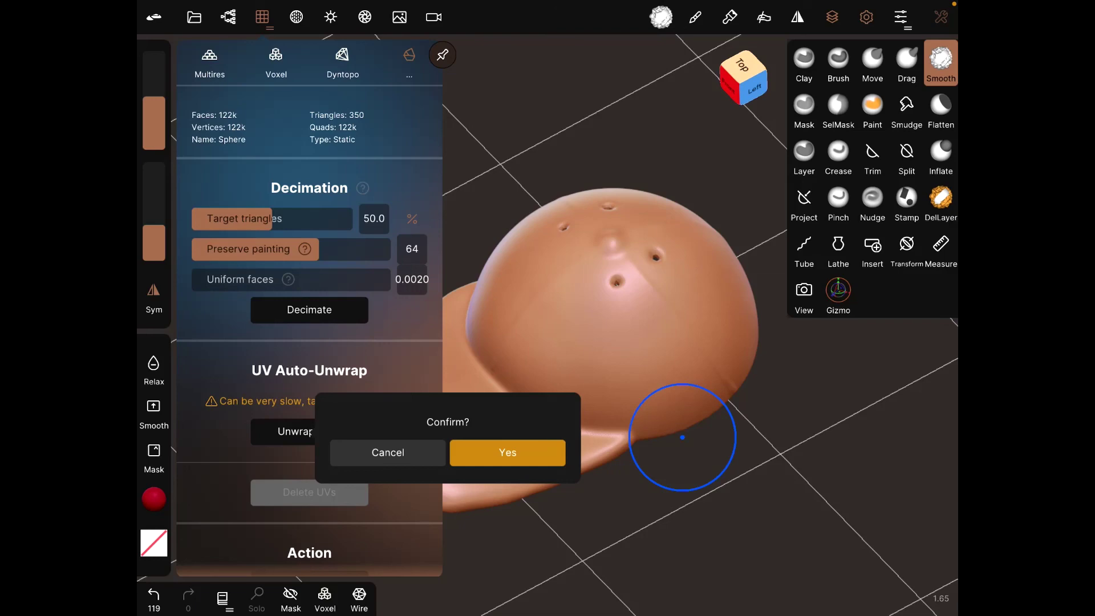
# Confirm the unwrap and orbit to inspect the checker texture and UV islands
pyautogui.click(508, 451)
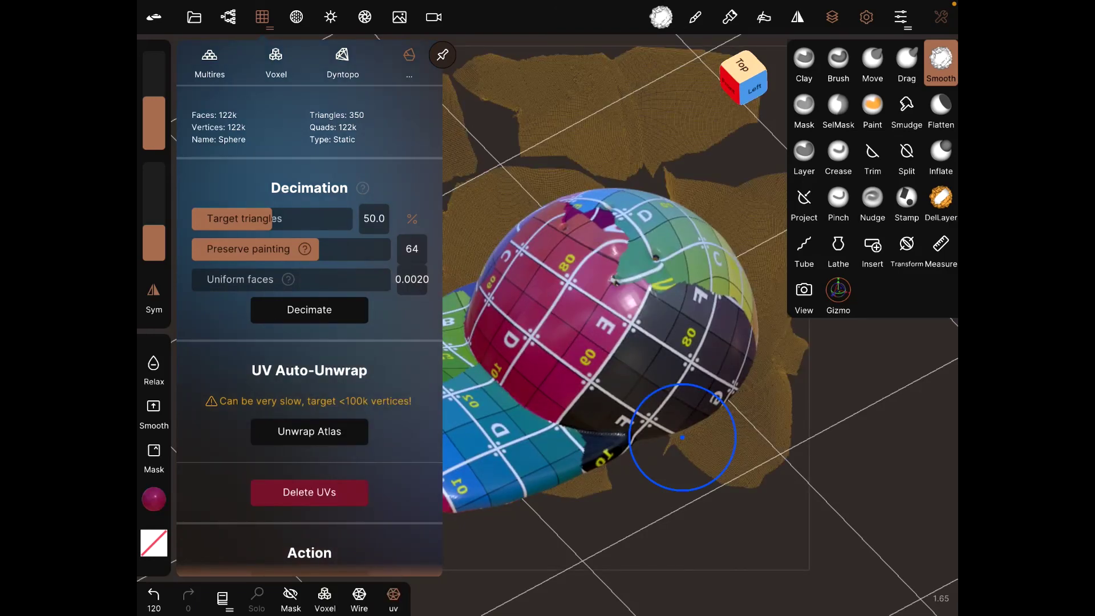
pyautogui.moveTo(682, 437)
pyautogui.mouseDown()
pyautogui.moveTo(687, 244)
pyautogui.moveTo(551, 411)
pyautogui.moveTo(633, 285)
pyautogui.mouseUp()
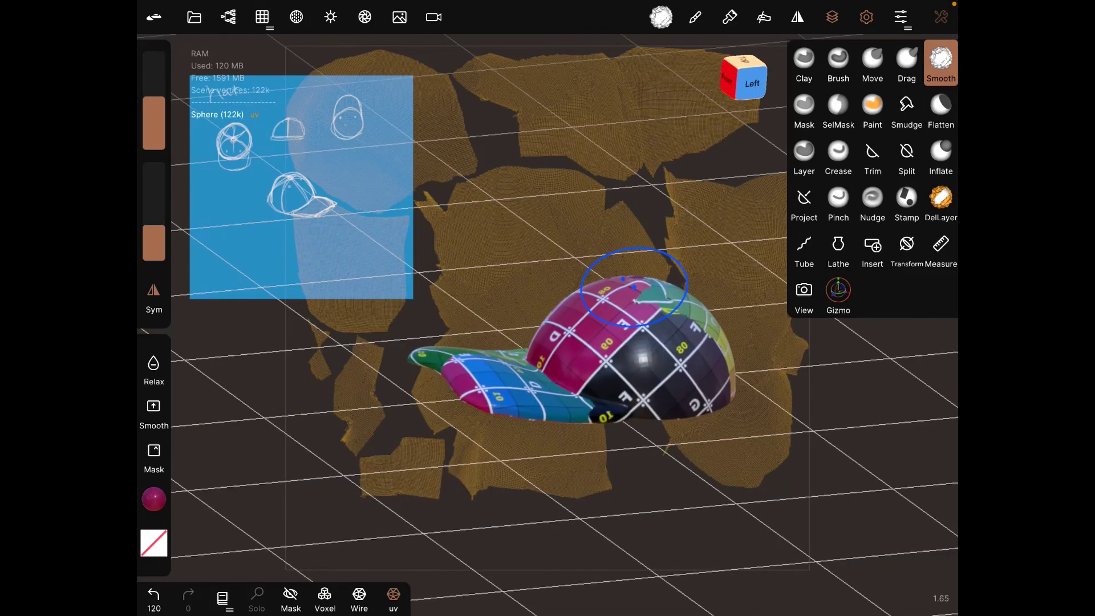